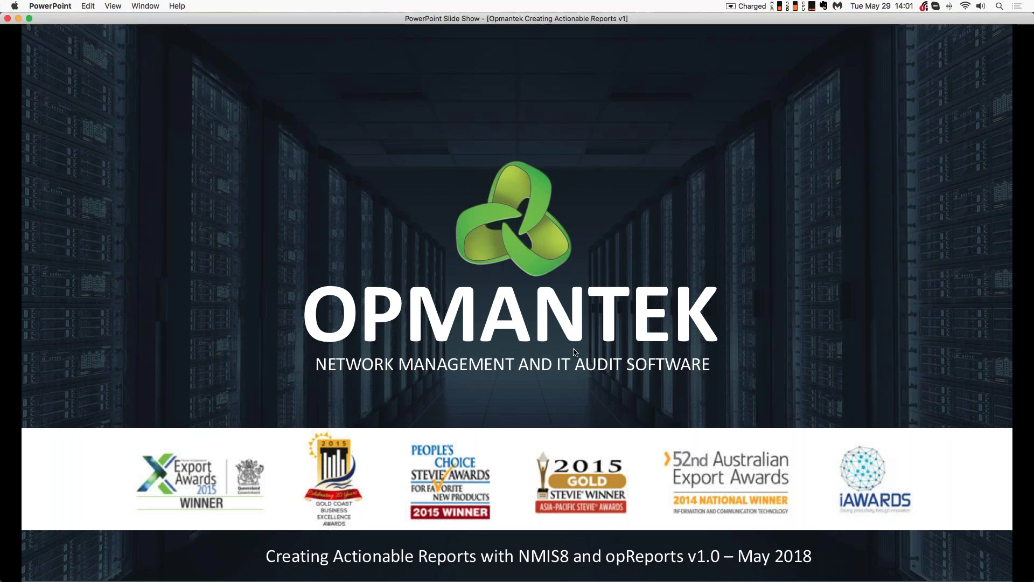
click(574, 352)
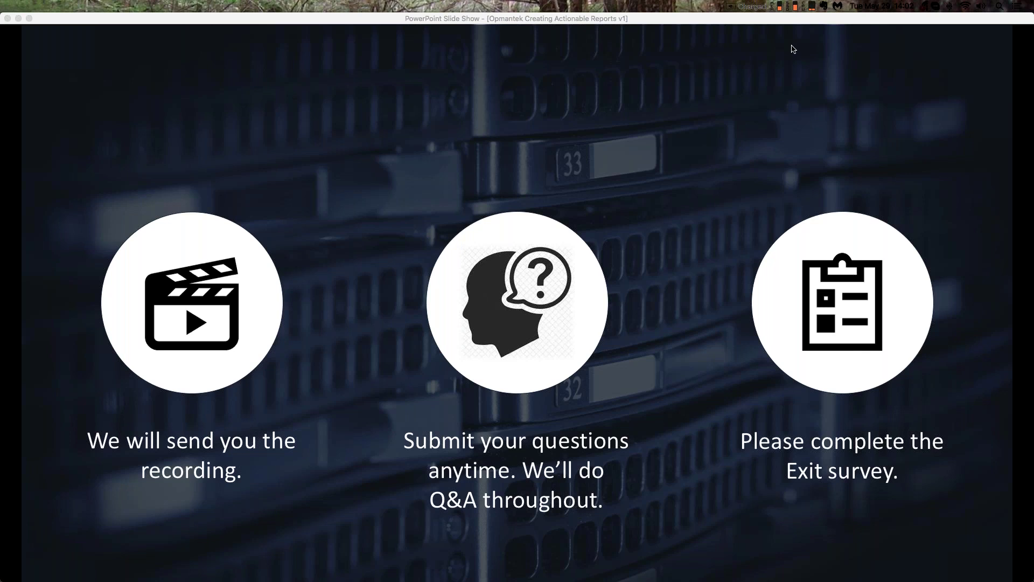
- Bring the slide show forward and advance to the 'Topics for Today' slide listing NMIS reporting topics
click(703, 124)
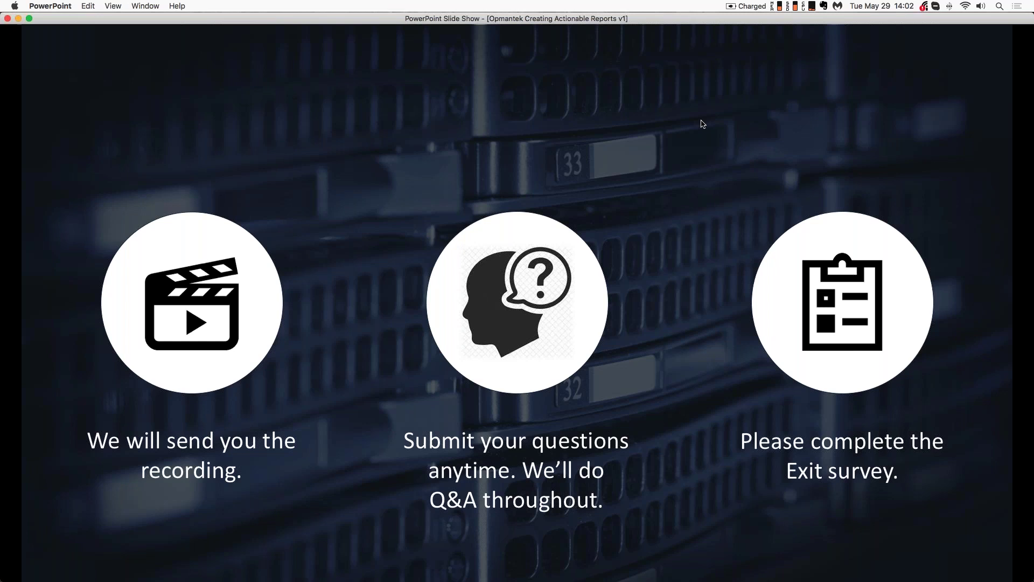
click(934, 341)
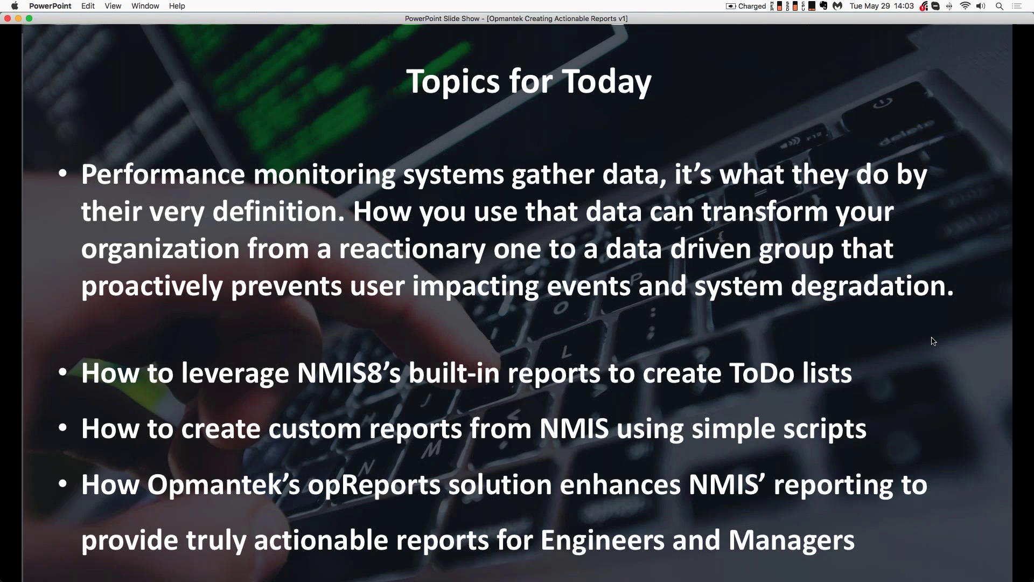
- Advance to the 'IT Service Management Maturity Model' slide showing Levels 0 through 4
click(727, 287)
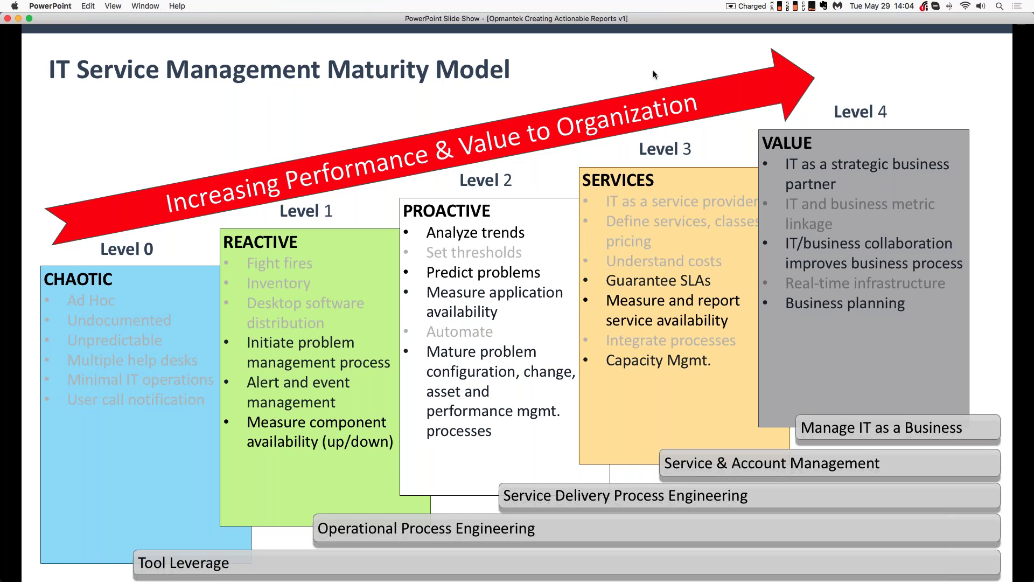
- Advance to the 'Architecting a Solution' slide pairing NMIS, opReports and opEvents
key(Right)
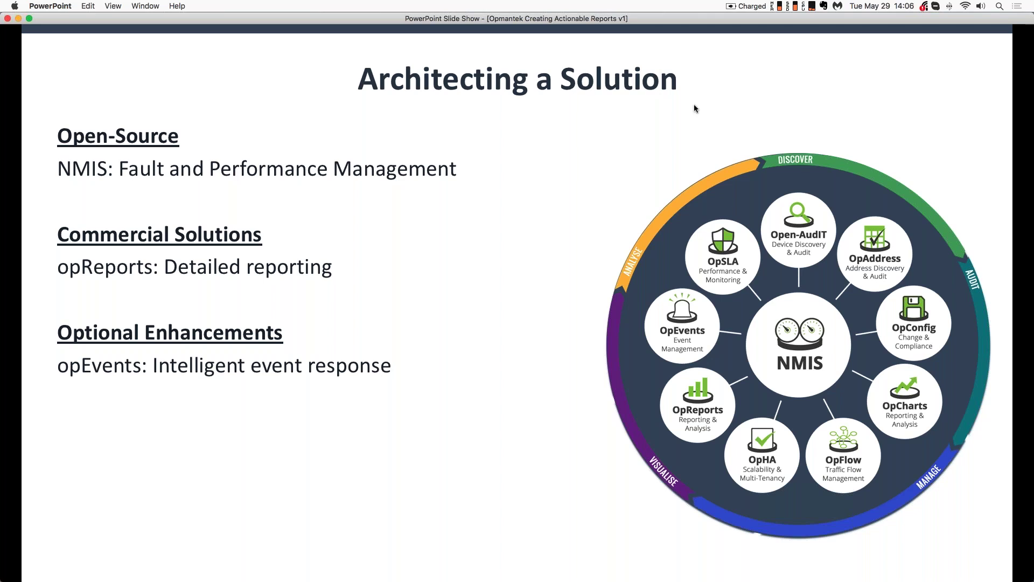
- Advance to the 'Opmantek Application Flow' slide mapping Master, Poller and opFlow Collector components
click(531, 267)
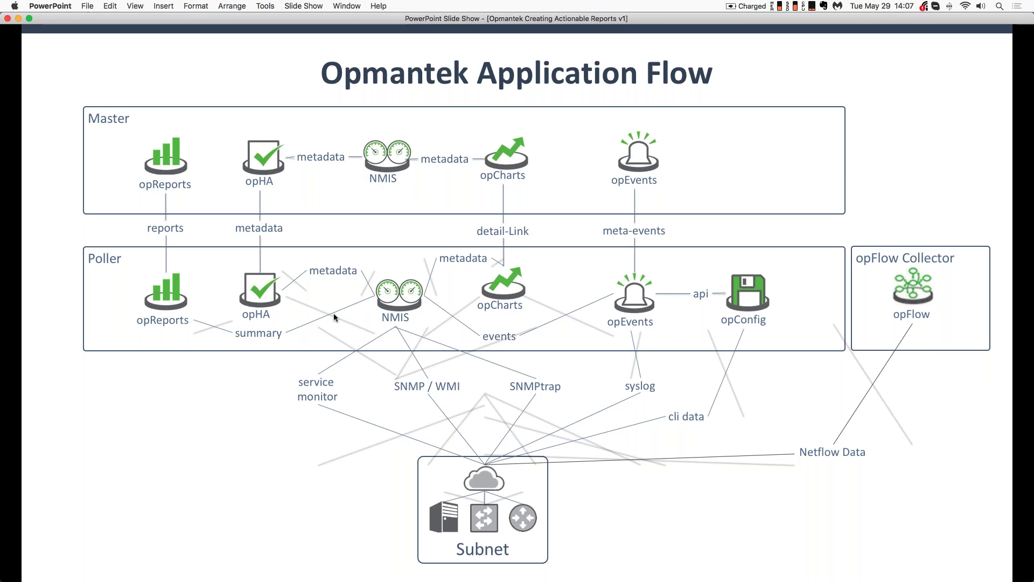
- Move through the References slide to the 'Leveraging NMIS8's Reporting To Create Action and To-Do Lists' section slide
click(92, 437)
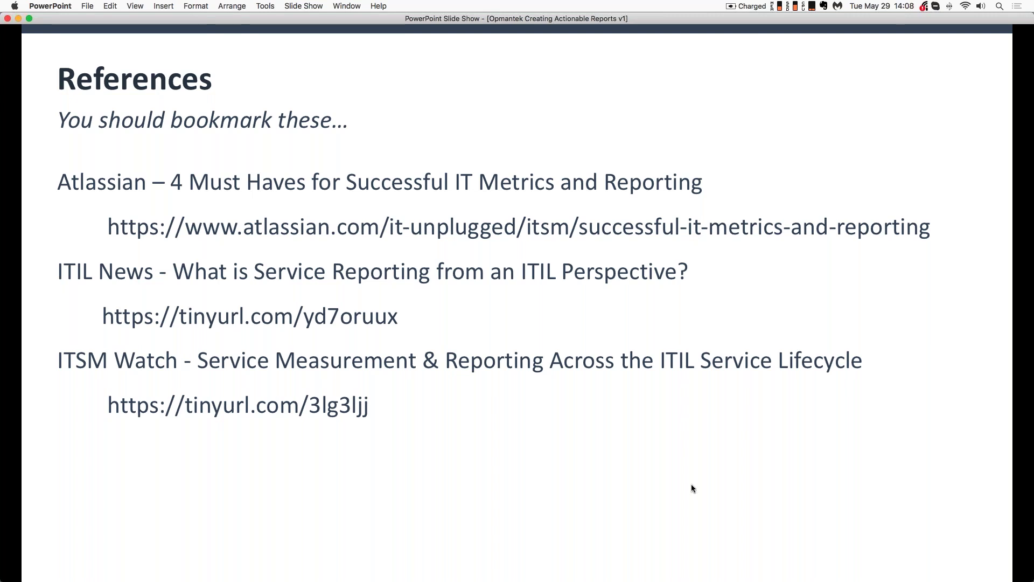
key(Right)
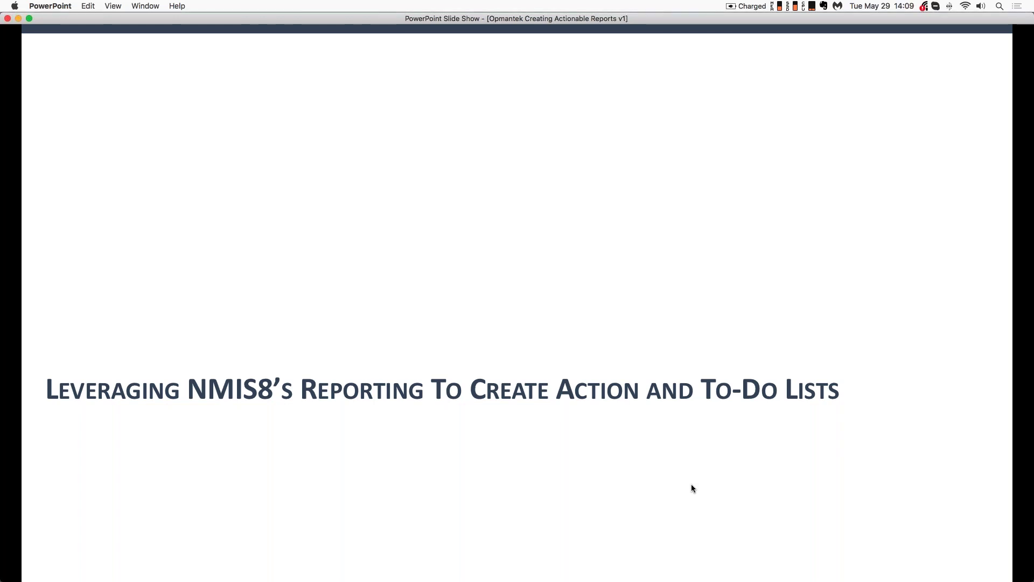
- Advance two slides to 'Improving Information Collection', then switch to the NMIS 8.6.5G dashboard in Firefox
key(Right)
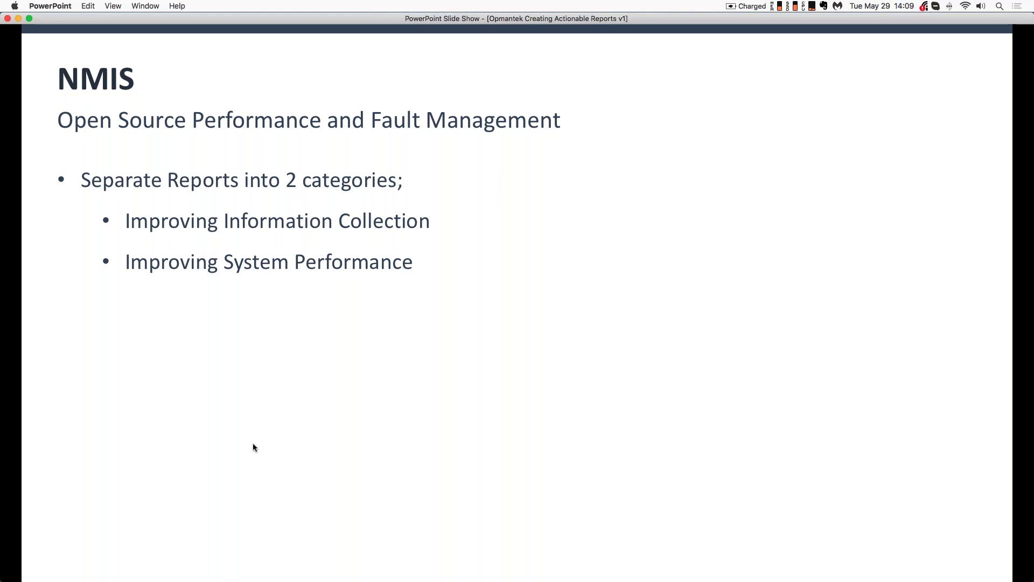
key(Right)
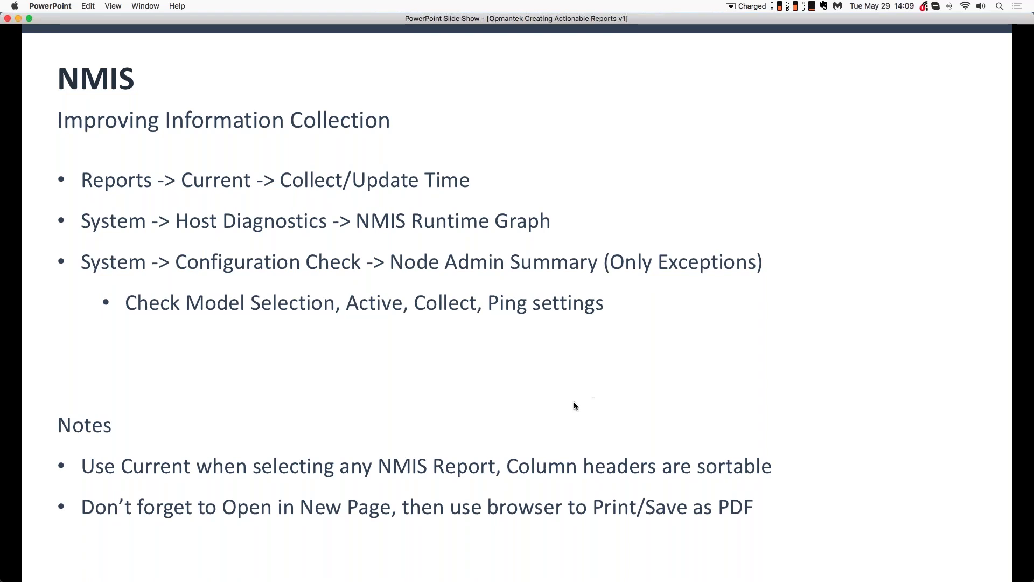
mouse_move(383, 580)
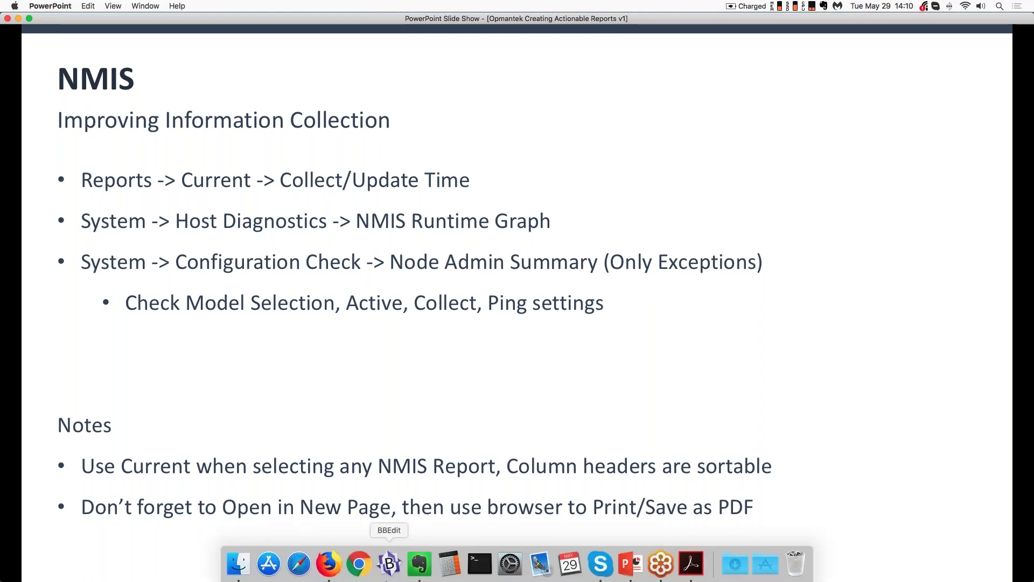
click(333, 565)
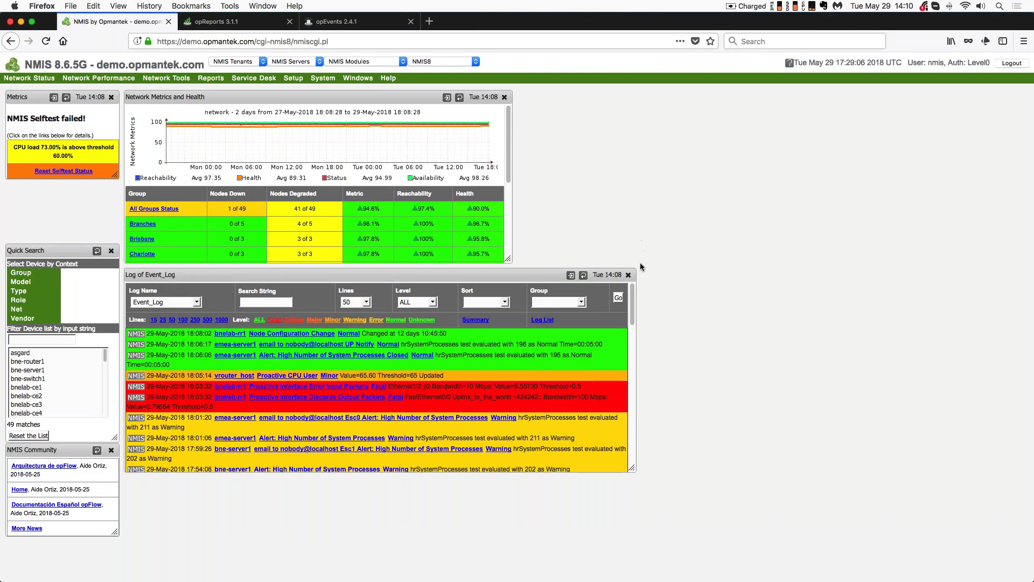
- Close the Event_Log and Network Metrics panels and sort Collect/Update Time by Update Time, longest first
click(628, 276)
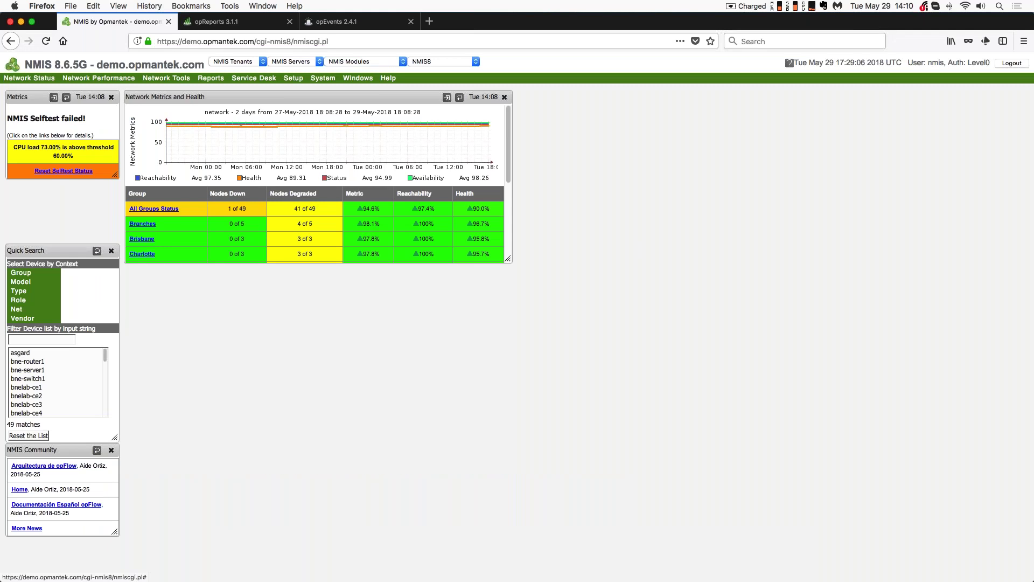
click(504, 97)
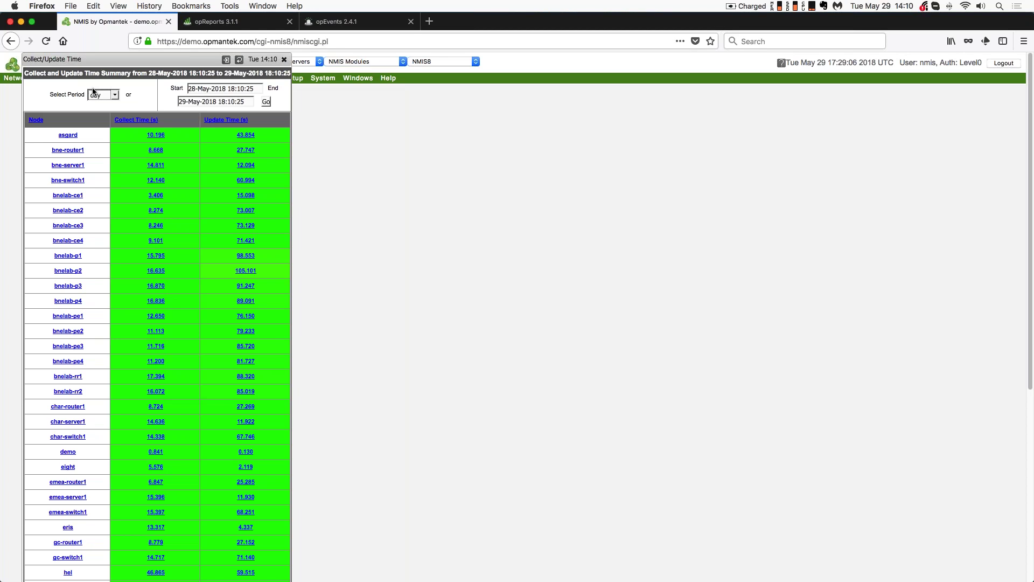
click(215, 120)
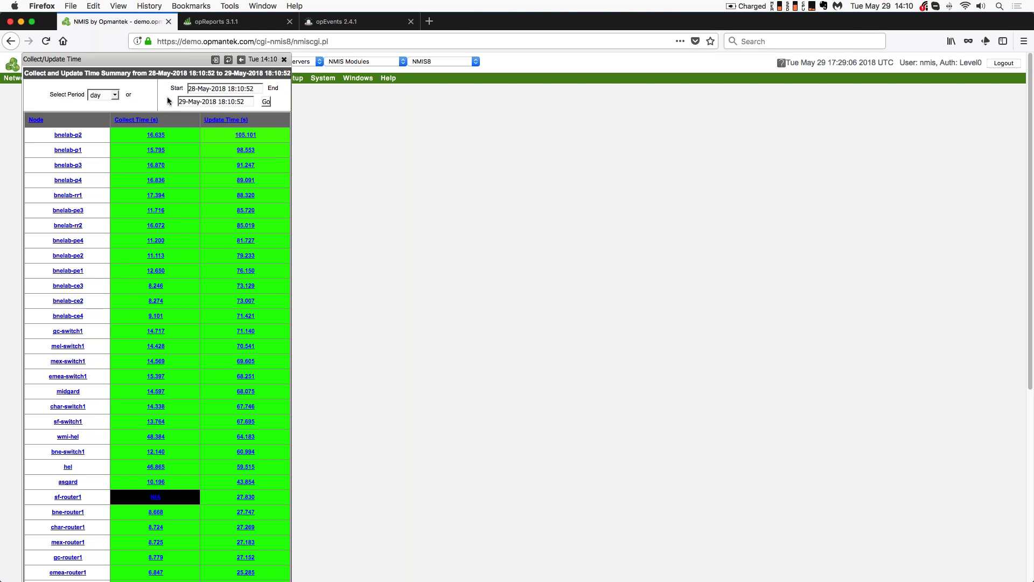
- Drag the Collect/Update Time report to the right to uncover the NMIS menu
drag(173, 59, 461, 46)
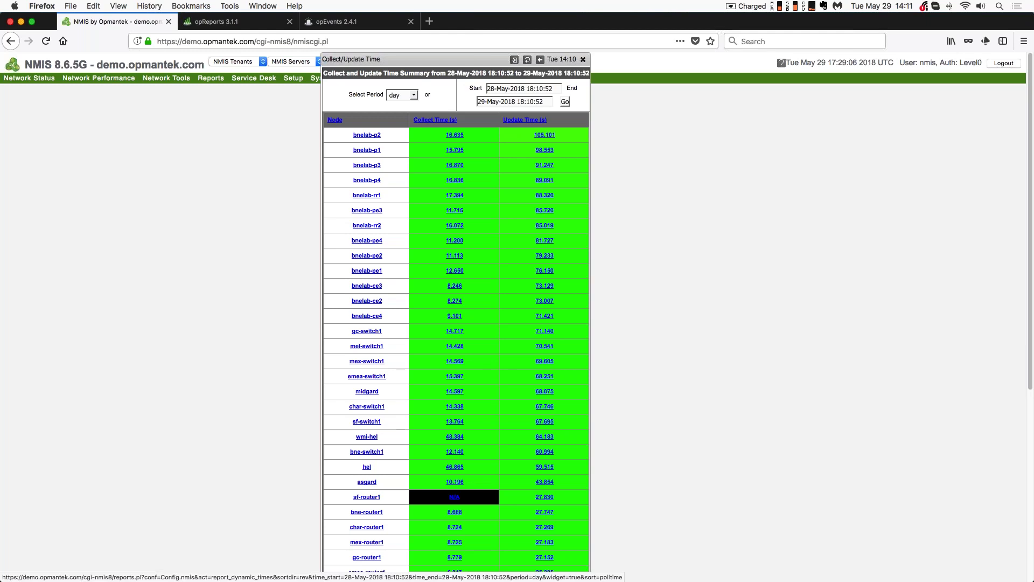
- Sort by Collect Time descending and pen-mark wmi-hel (48.384 s), hel (46.865 s) and their Update Times
click(435, 120)
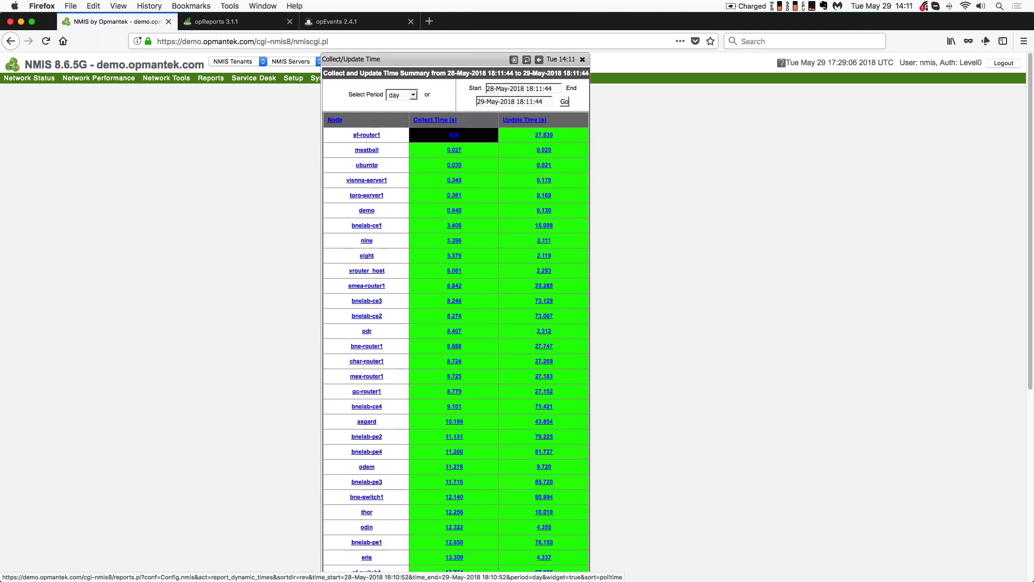
click(428, 121)
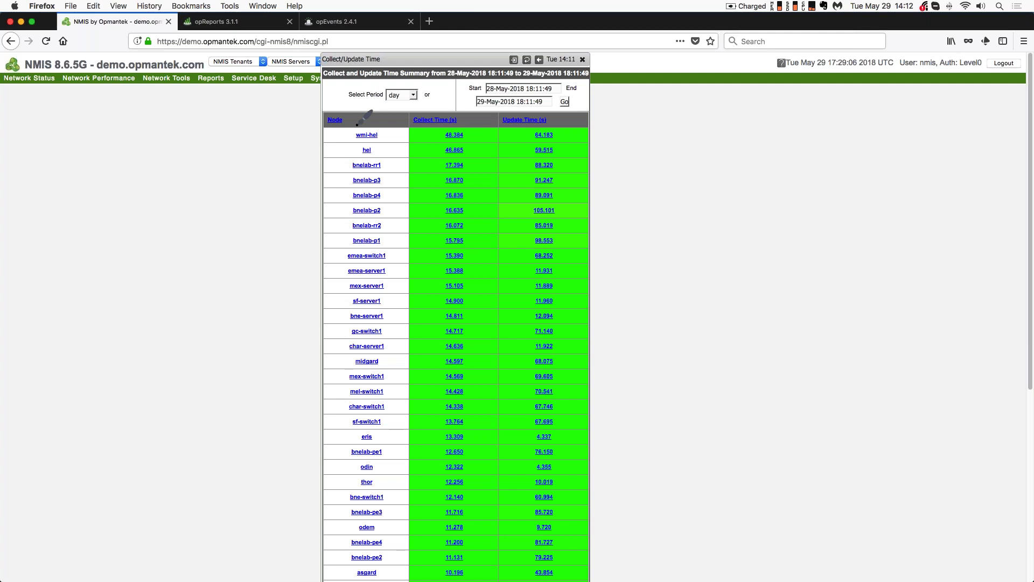
mouse_move(358, 125)
mouse_down()
mouse_move(344, 144)
mouse_move(362, 156)
mouse_up()
drag(415, 132, 443, 133)
drag(413, 151, 442, 151)
drag(525, 132, 526, 154)
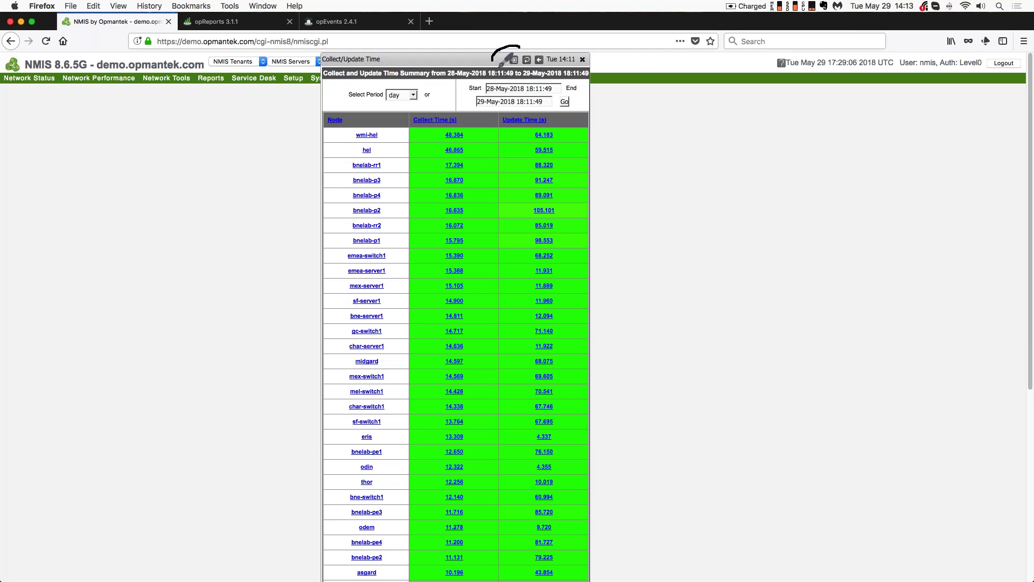
- Circle the report window's title-bar controls with the pen, then clear the annotation
mouse_move(501, 58)
mouse_down()
mouse_move(556, 65)
mouse_move(533, 43)
mouse_move(501, 65)
mouse_up()
key(Escape)
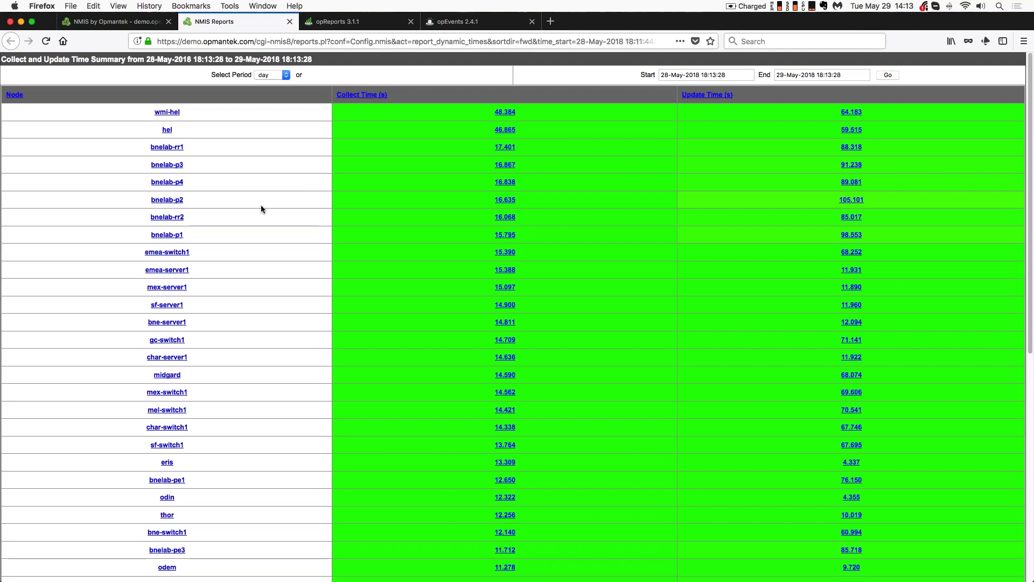
- Dismiss the browser print options and sort the report by Update Time, longest first
click(69, 6)
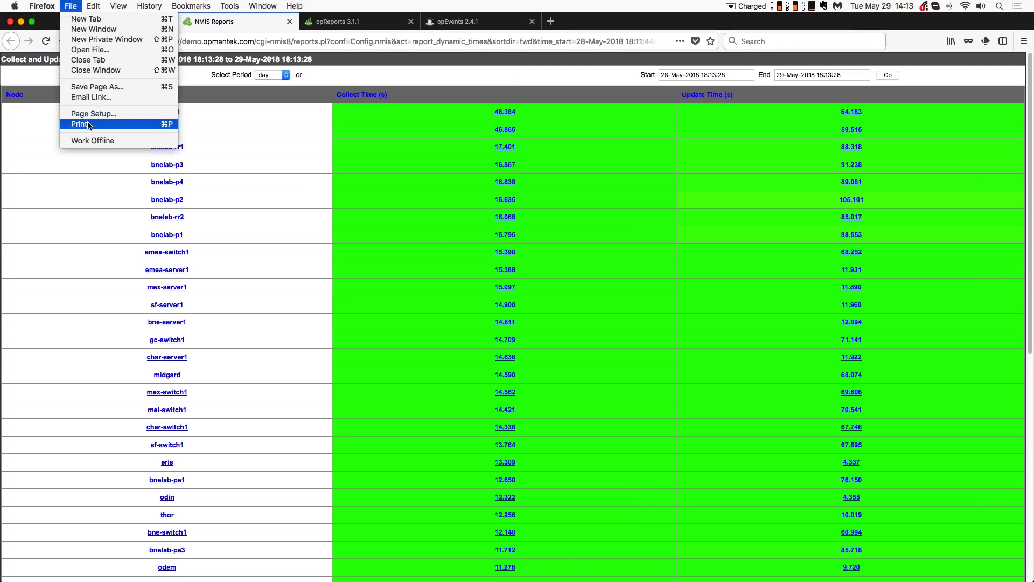
click(371, 141)
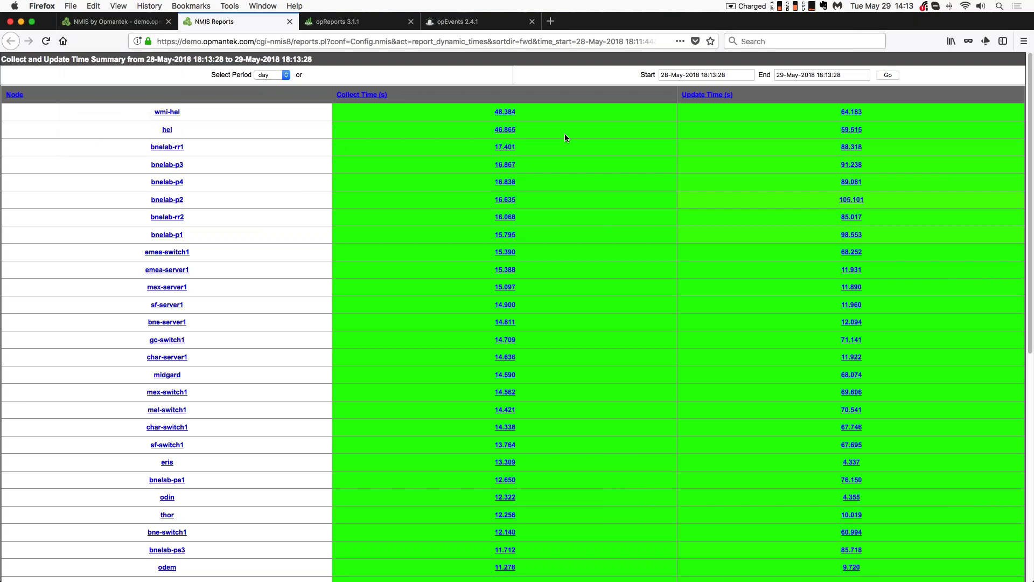
click(692, 96)
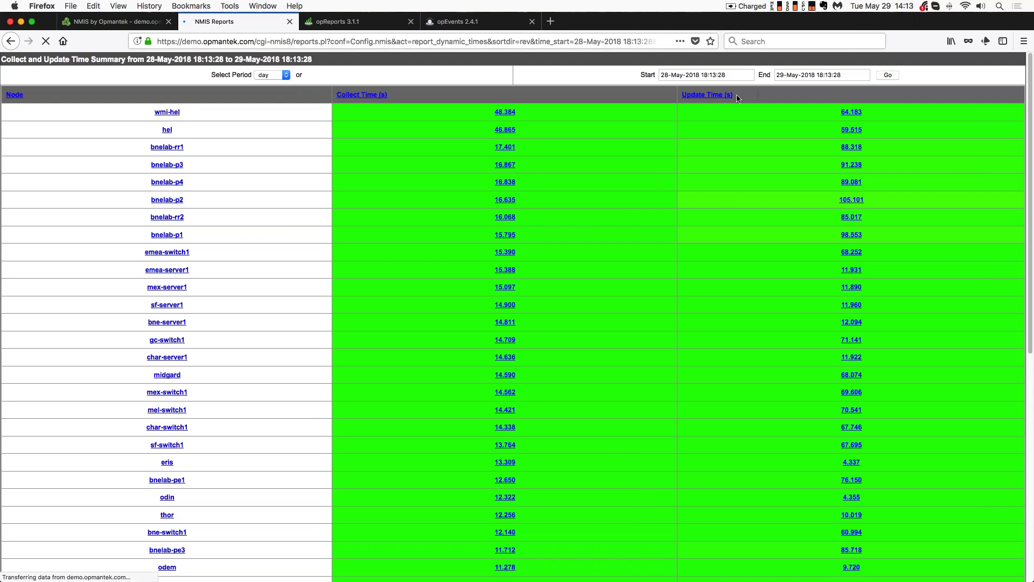
click(708, 96)
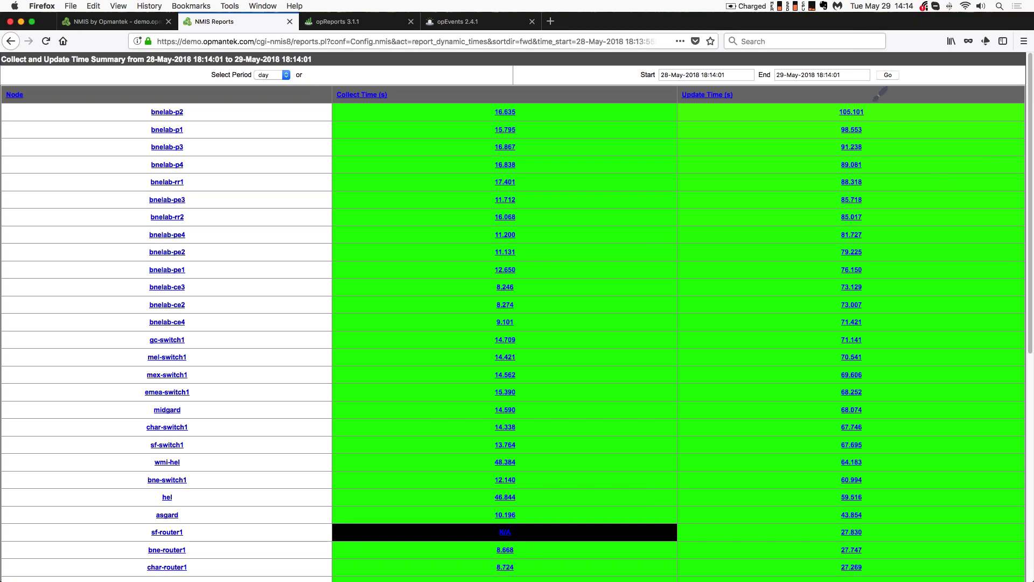
- Bracket the highest Update Time values down to 27.830, clear the marks, and close the report
mouse_move(849, 100)
mouse_down()
mouse_move(889, 153)
mouse_move(887, 374)
mouse_move(815, 384)
mouse_up()
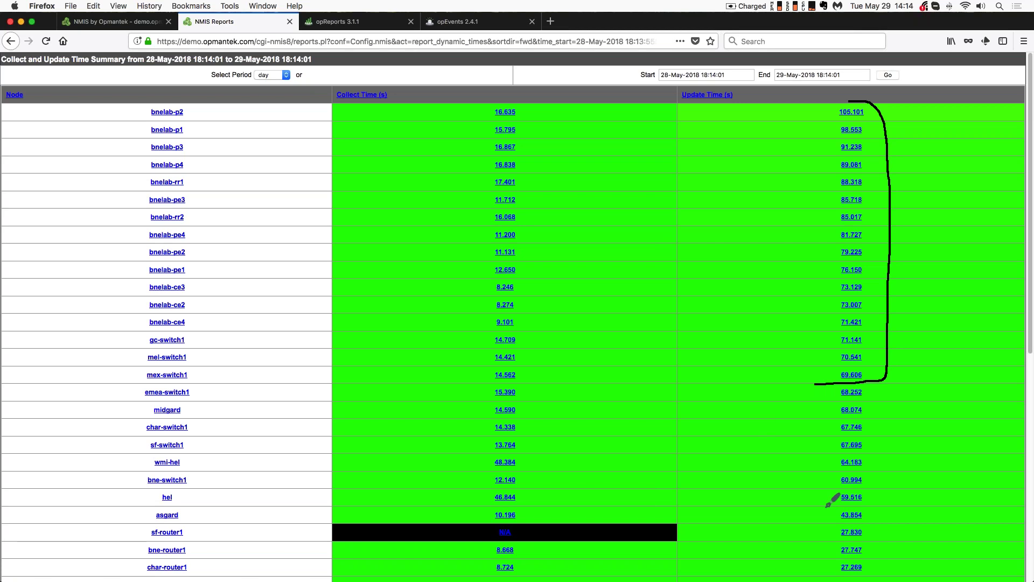
mouse_move(828, 528)
mouse_down()
mouse_move(884, 517)
mouse_move(884, 380)
mouse_up()
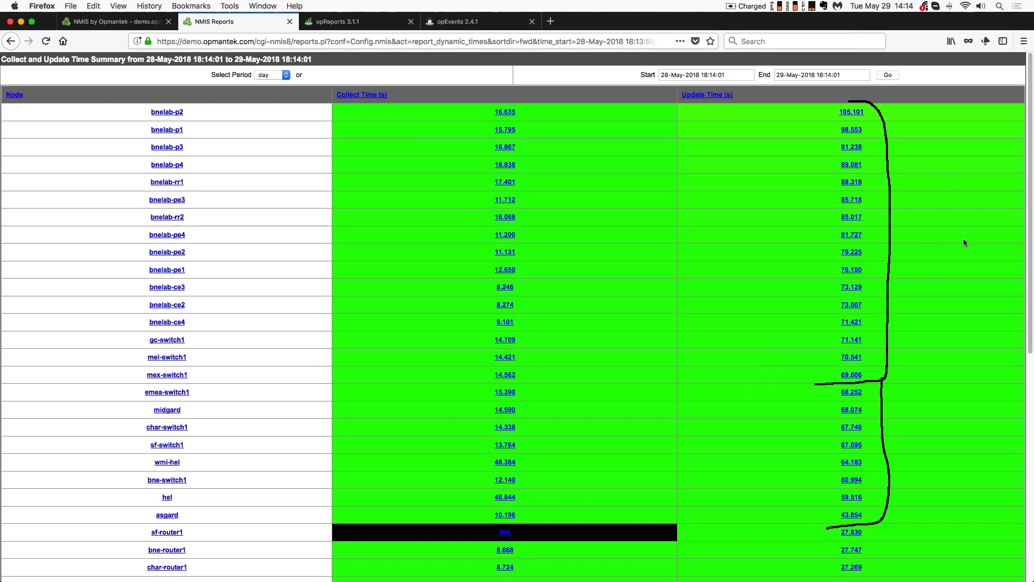
key(Escape)
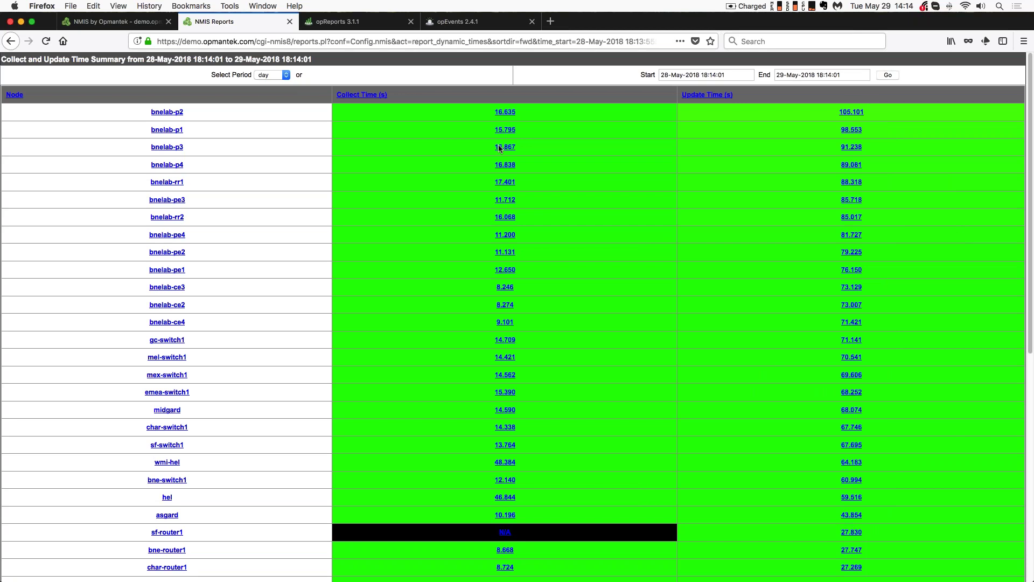
click(289, 21)
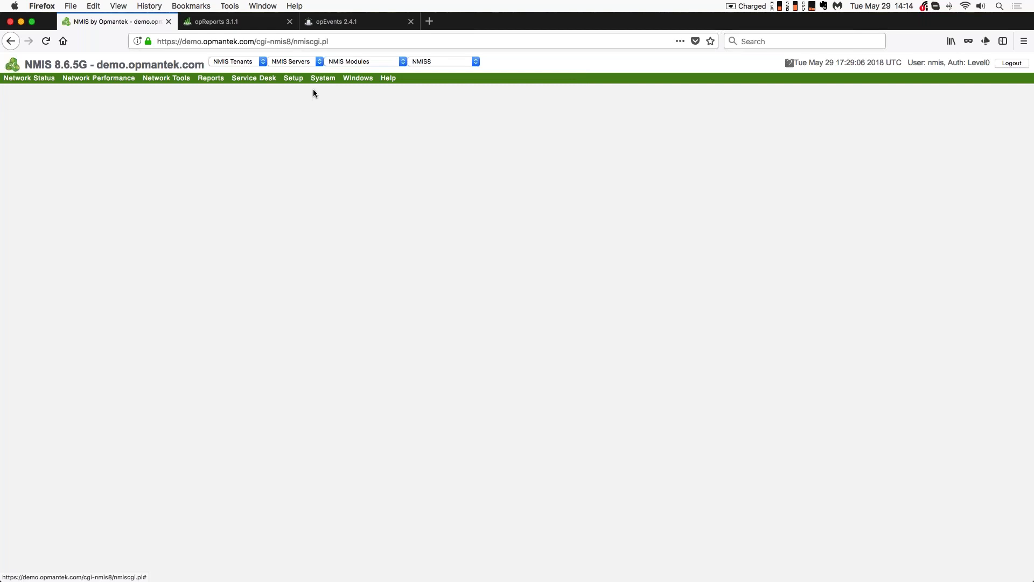
- Open System > Host Diagnostics > NMIS Runtime Graph and move its panel toward the centre
mouse_move(317, 81)
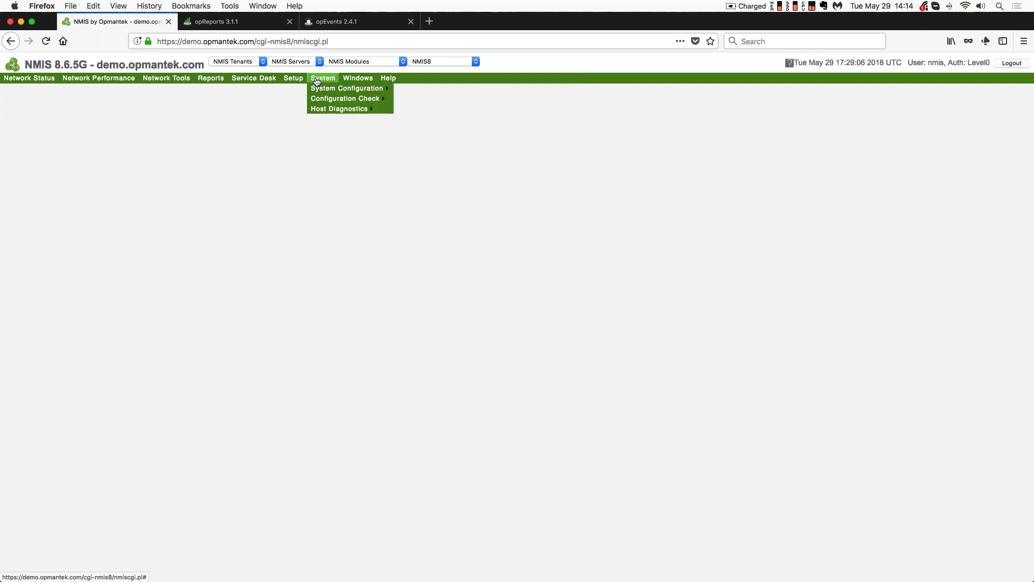
mouse_move(330, 111)
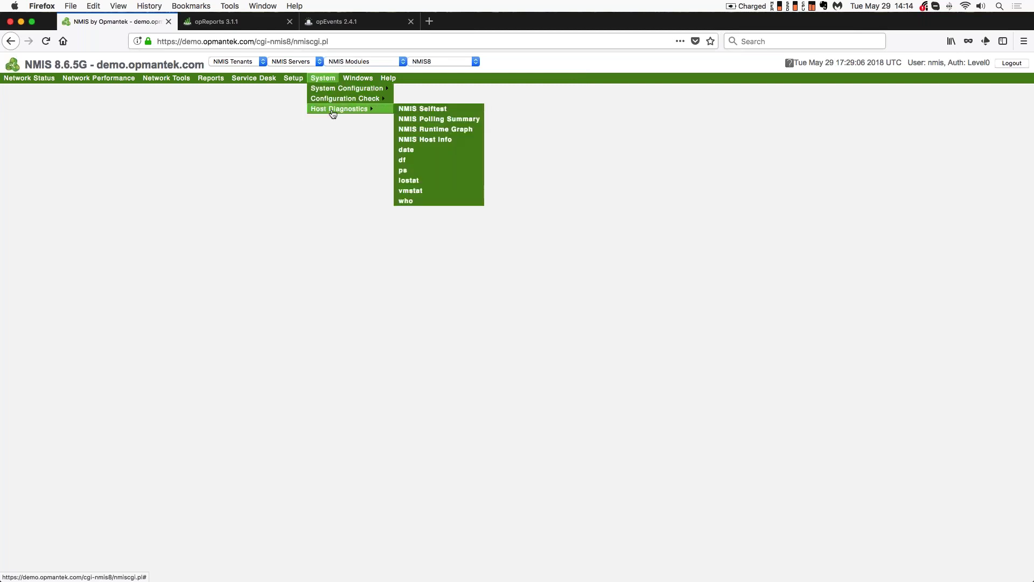
click(435, 130)
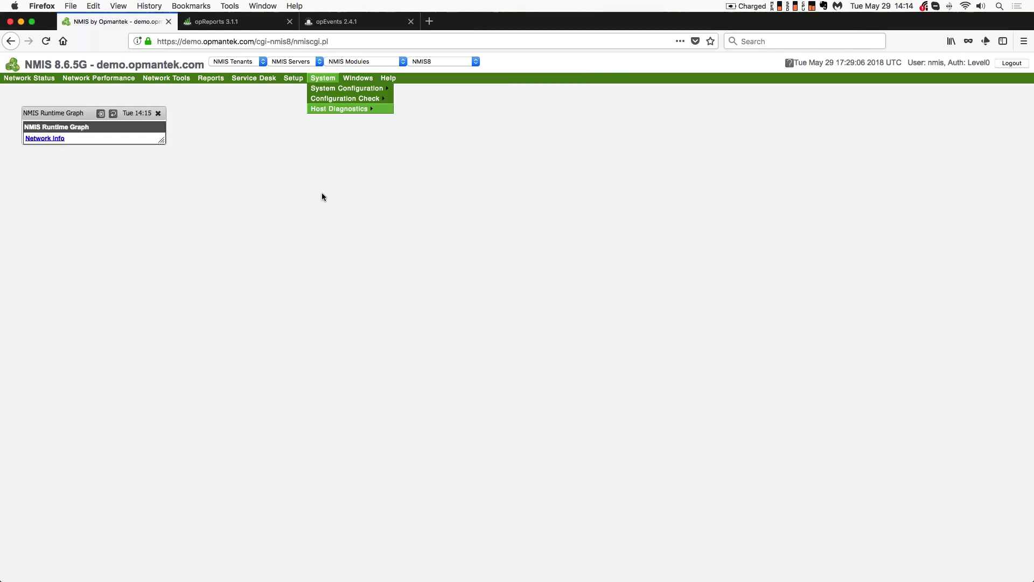
drag(303, 111, 471, 134)
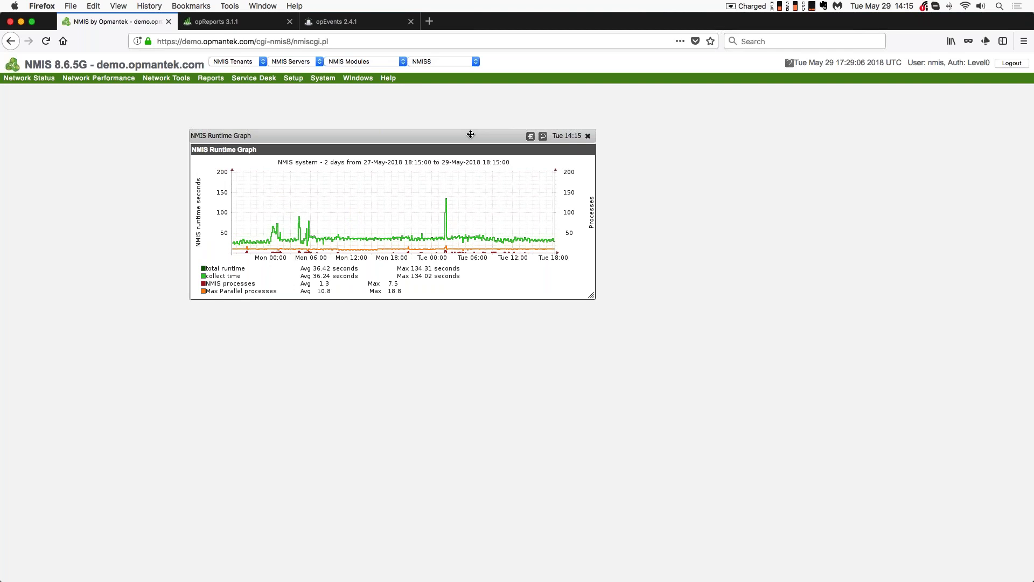
- Zoom the page in, reposition the runtime graph panel, and circle the Tuesday 00:00 spike
key(super+plus)
key(super+plus)
key(super+plus)
key(super+plus)
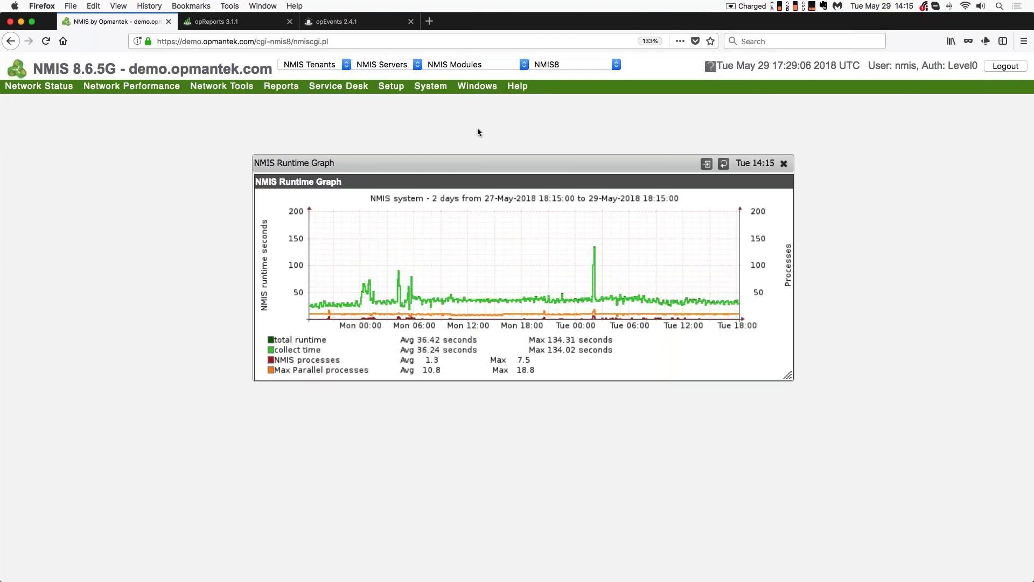
drag(518, 164, 490, 158)
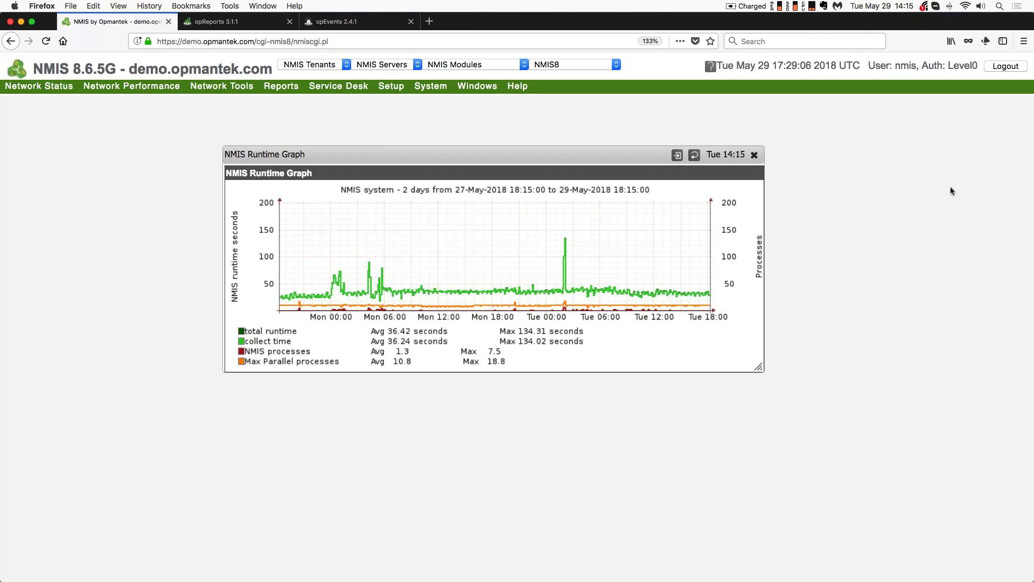
mouse_move(578, 261)
mouse_down()
mouse_move(556, 229)
mouse_move(557, 300)
mouse_move(582, 249)
mouse_up()
- Circle the Monday 06:00 spikes, clear the marks, and centre the collect runtime drill-in window
mouse_move(389, 275)
mouse_down()
mouse_move(372, 251)
mouse_move(370, 291)
mouse_move(402, 295)
mouse_move(392, 268)
mouse_move(344, 267)
mouse_move(322, 286)
mouse_move(355, 300)
mouse_move(355, 272)
mouse_up()
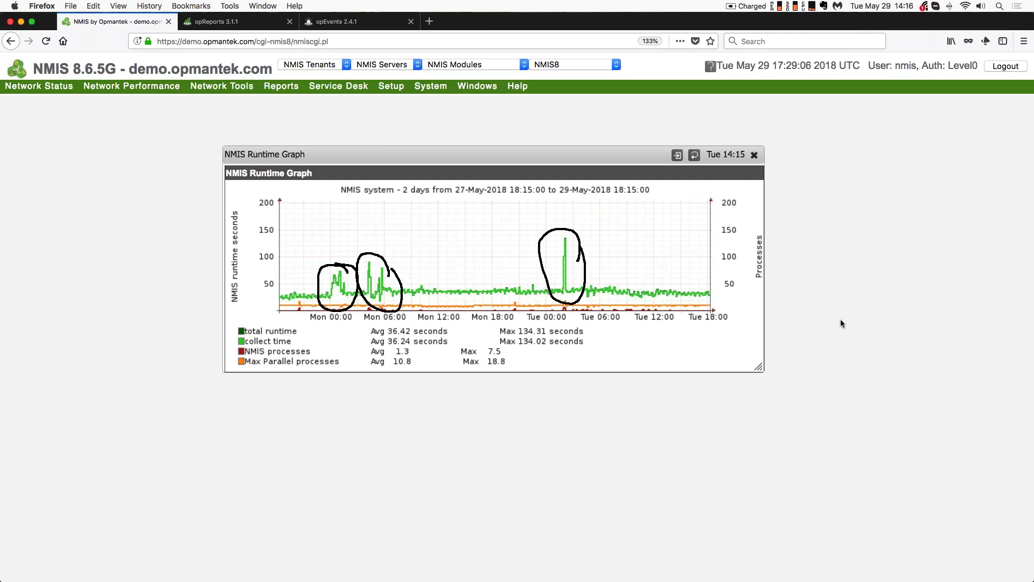
key(Escape)
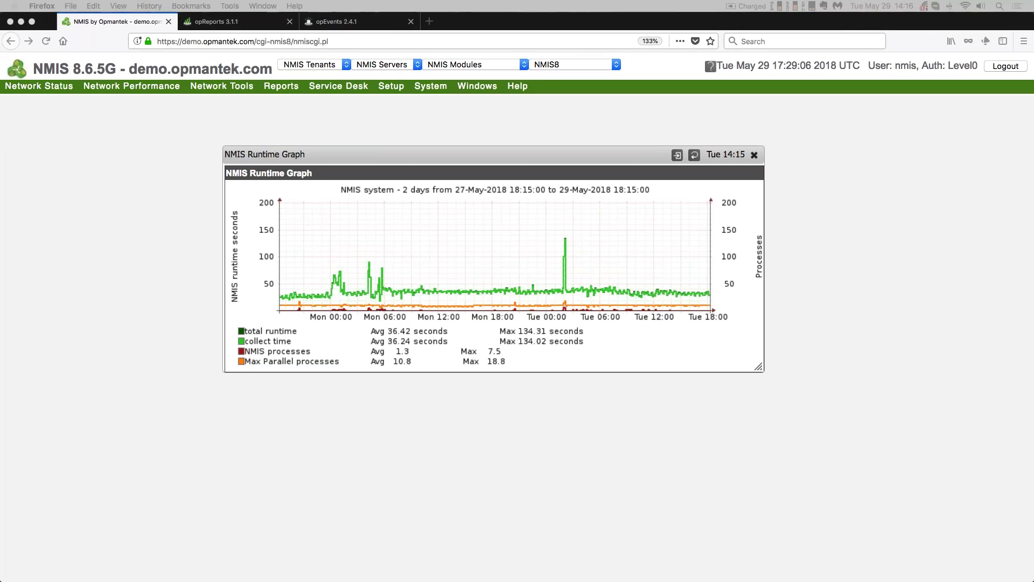
drag(1023, 70, 368, 78)
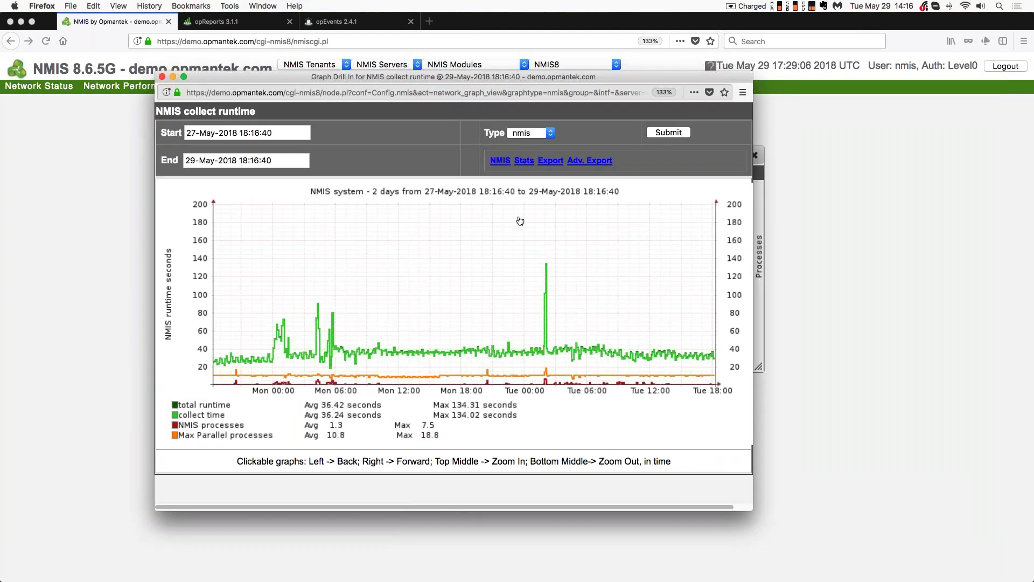
- Zoom the collect runtime graph to 45 minutes, 01:46:40–02:31:40 on 29-May, around the 300.57 s spike
click(492, 213)
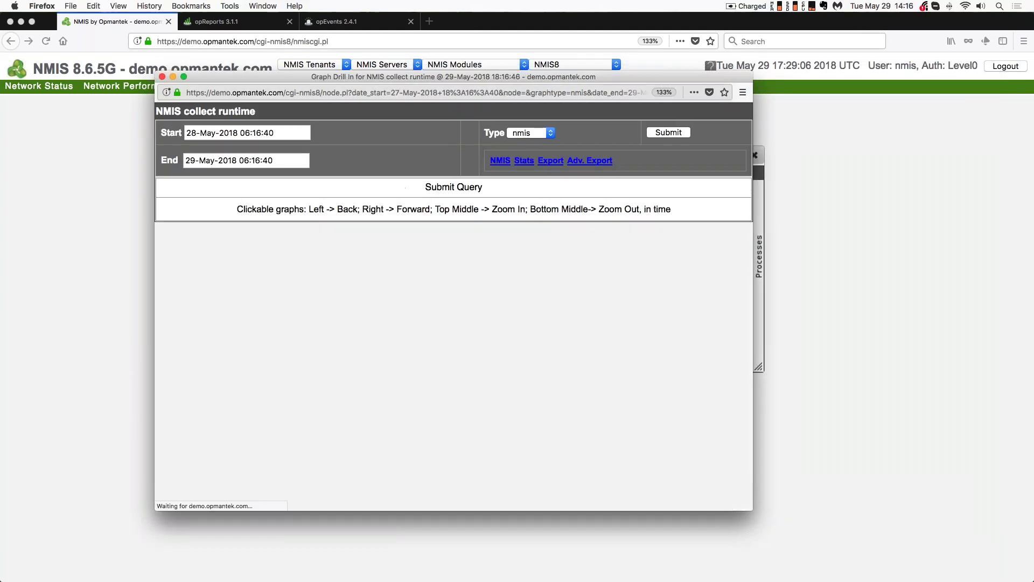
click(699, 288)
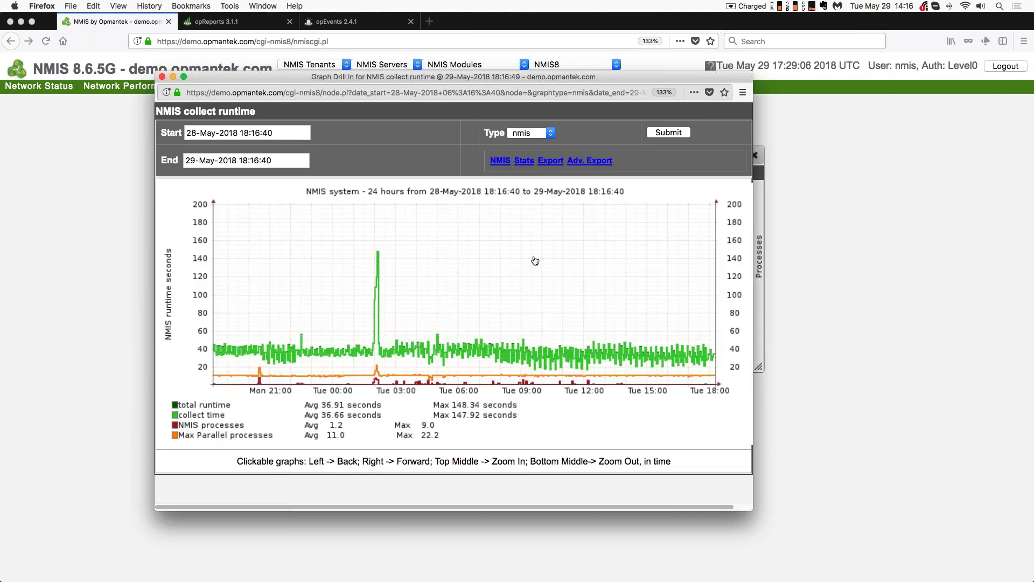
click(420, 228)
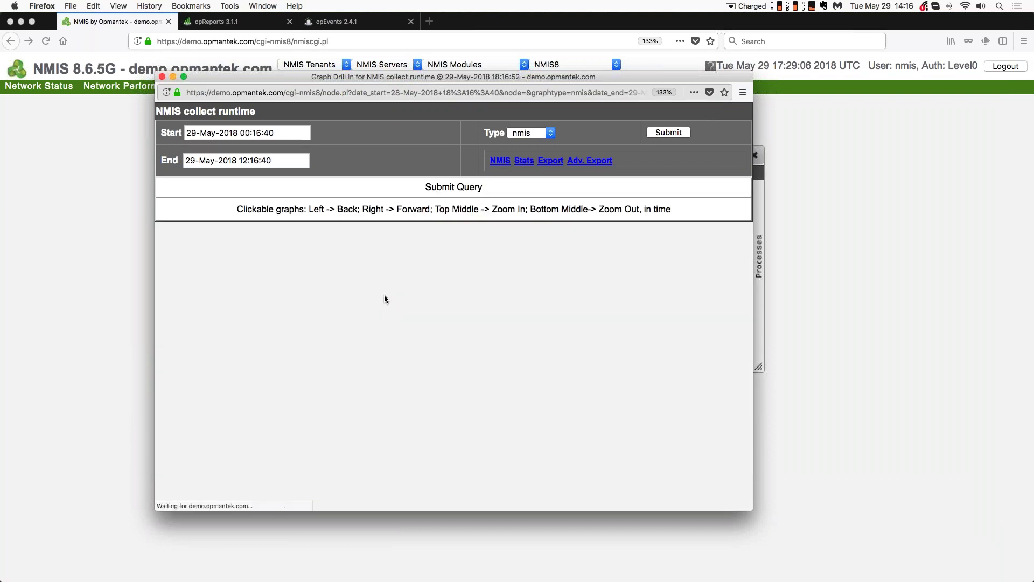
click(280, 283)
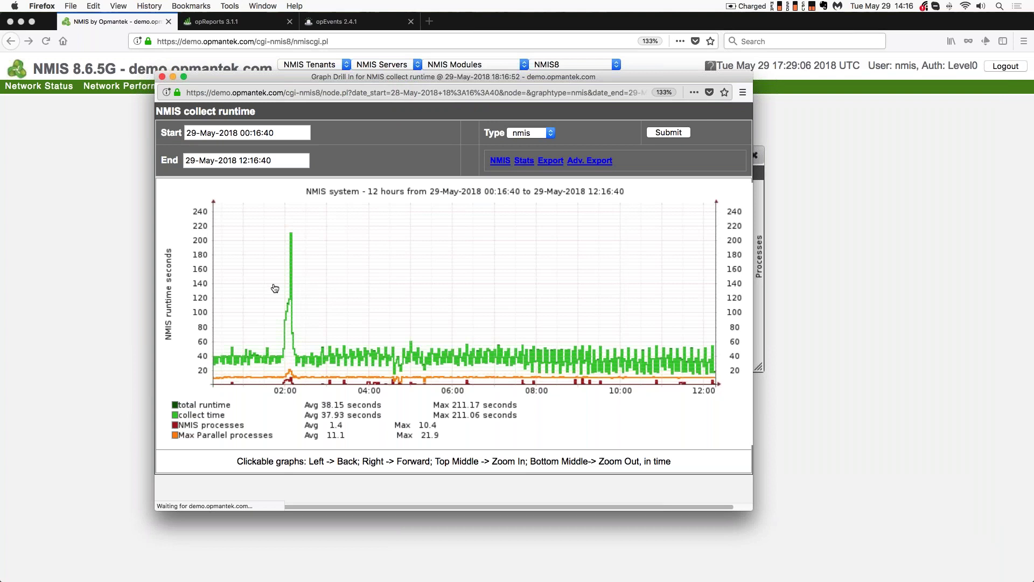
click(487, 224)
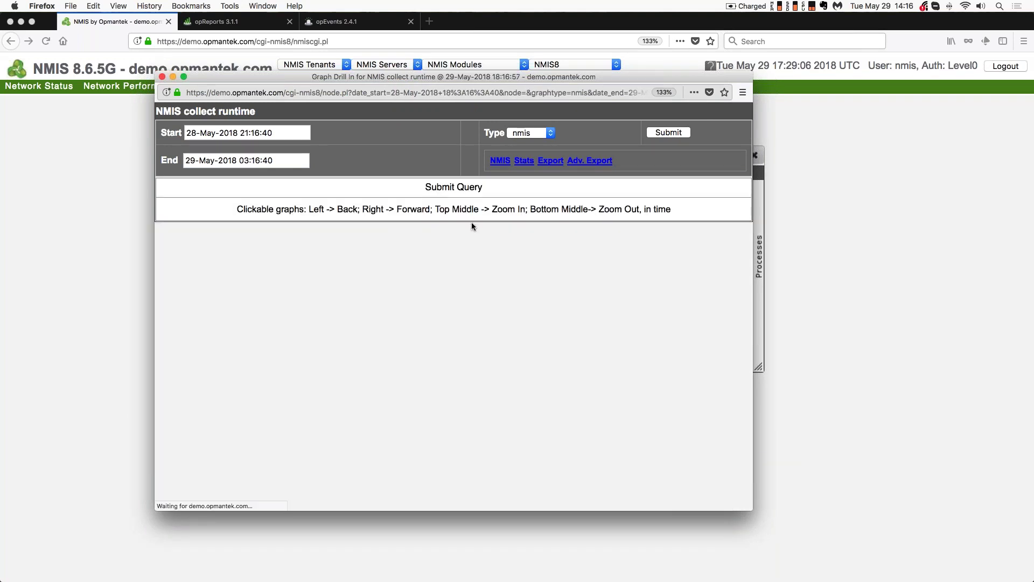
click(612, 268)
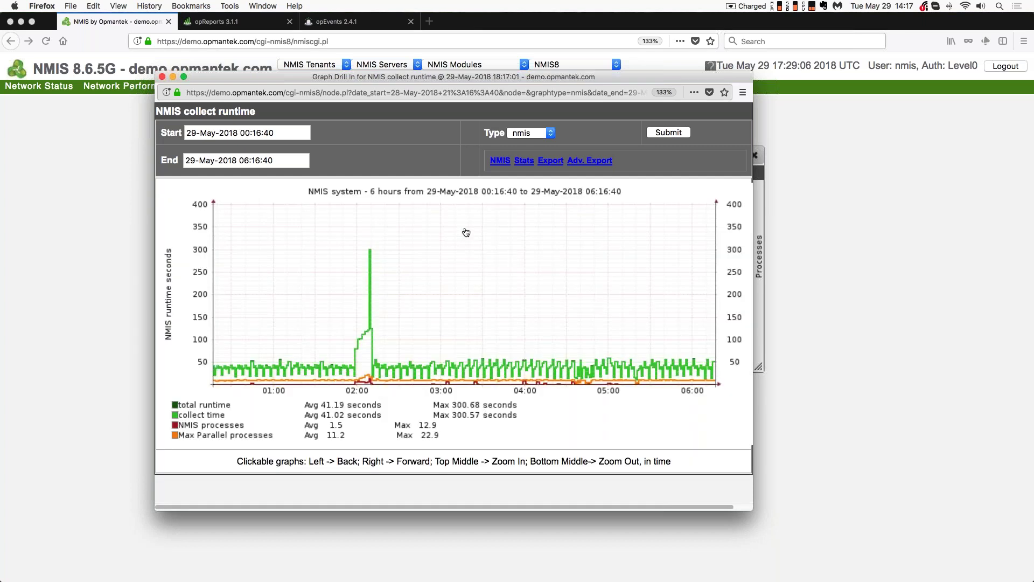
click(466, 232)
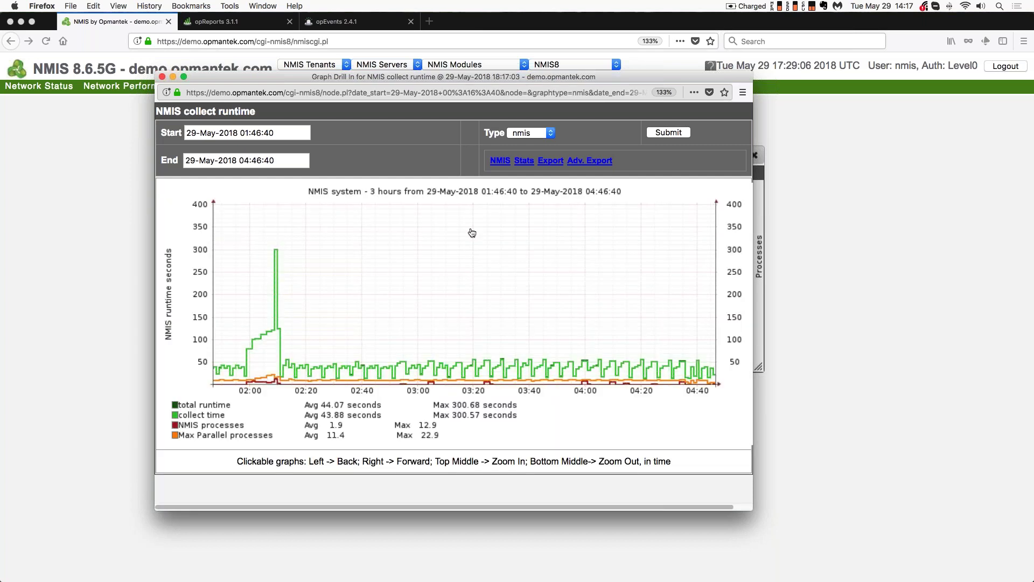
click(320, 319)
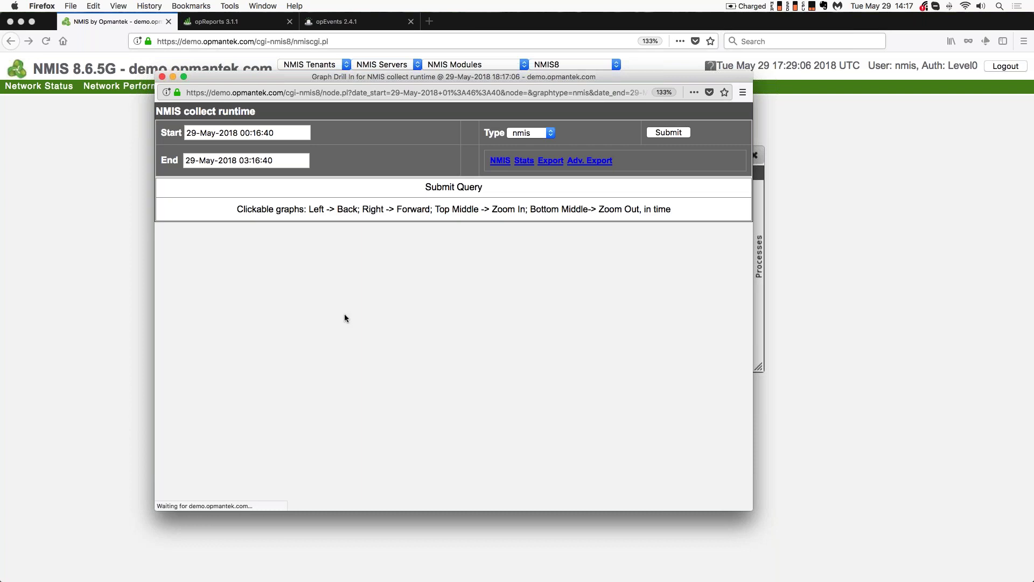
click(474, 210)
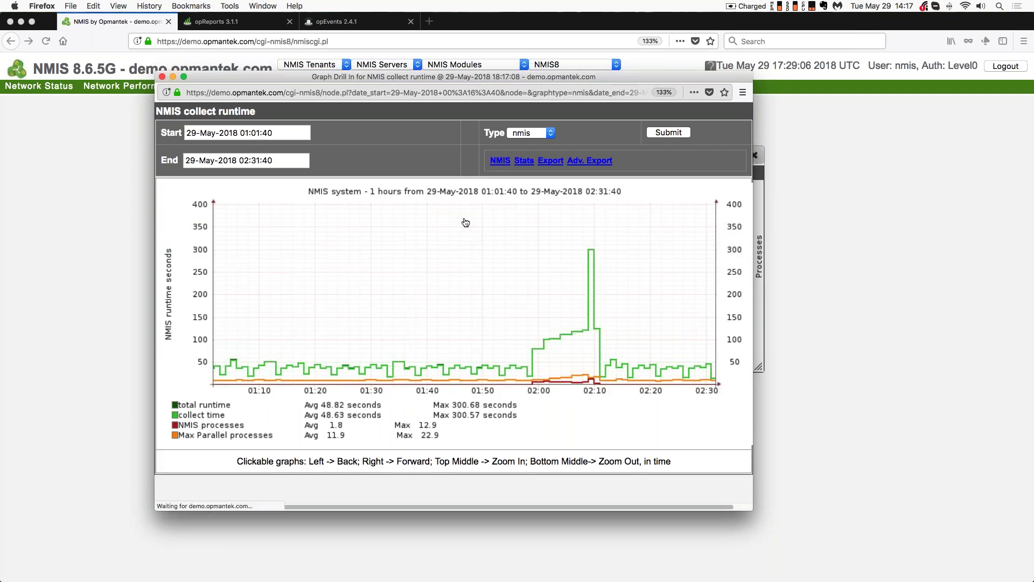
click(471, 212)
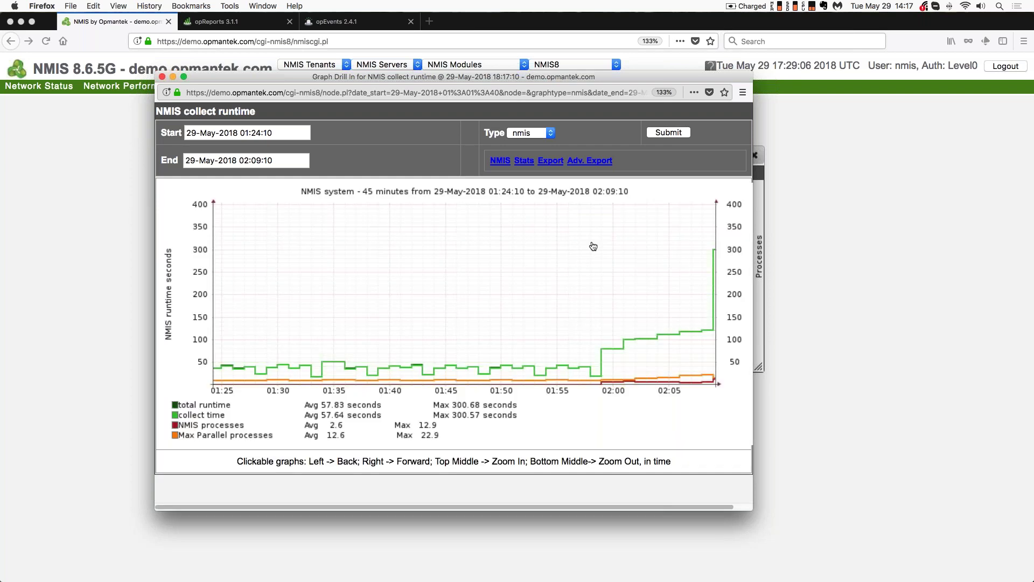
click(606, 324)
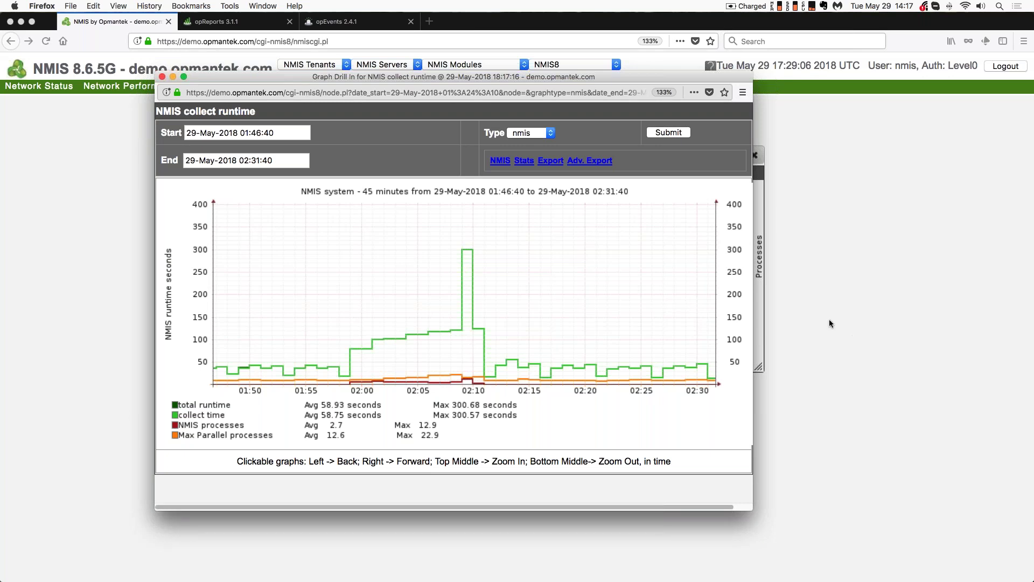
mouse_move(660, 145)
mouse_down()
mouse_move(488, 141)
mouse_move(646, 152)
mouse_up()
drag(239, 79, 240, 94)
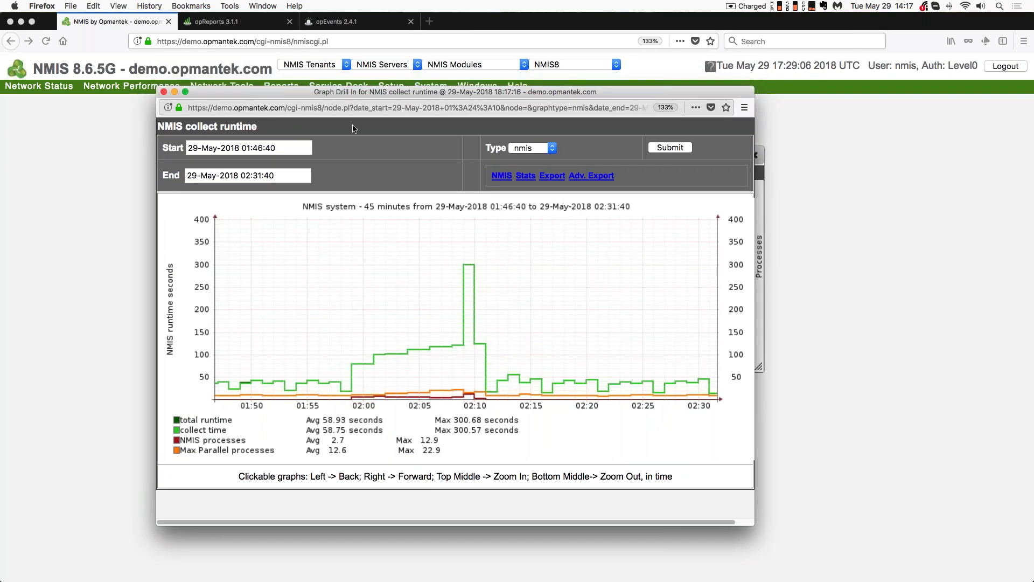
- Select the drill-in's page address, then close the drill-in popup and the Runtime Graph widget
click(341, 109)
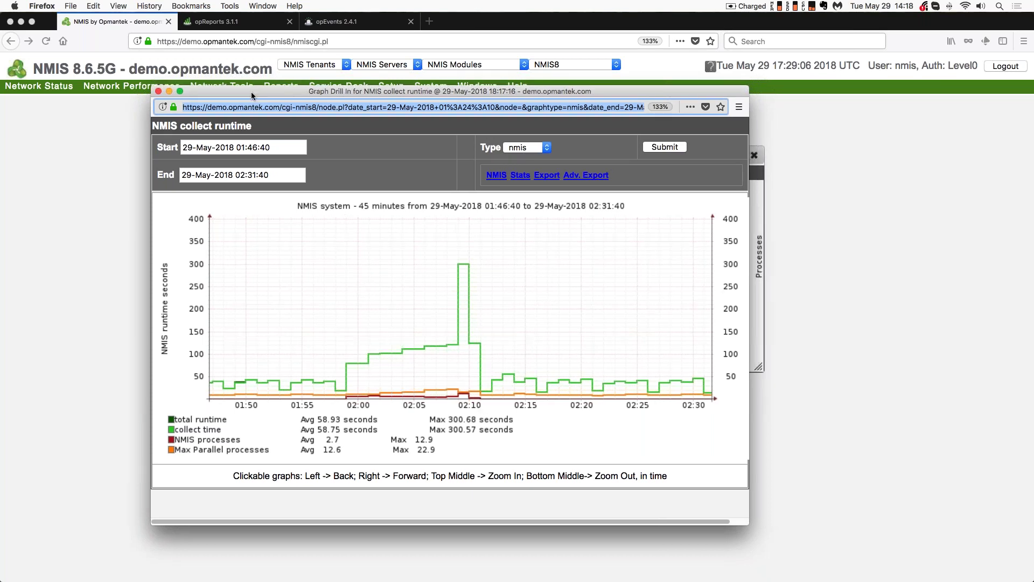
drag(251, 92, 264, 88)
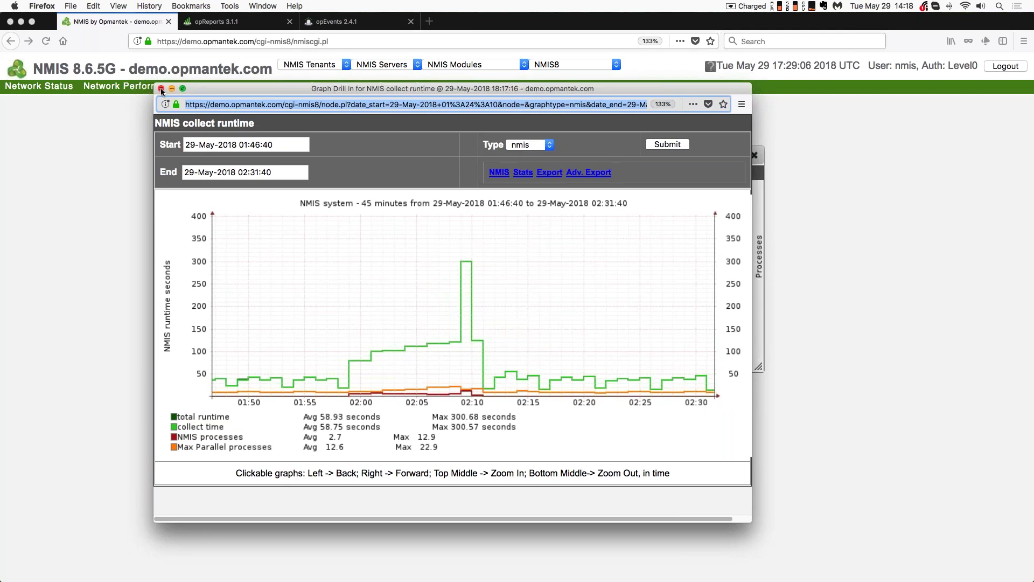
click(161, 89)
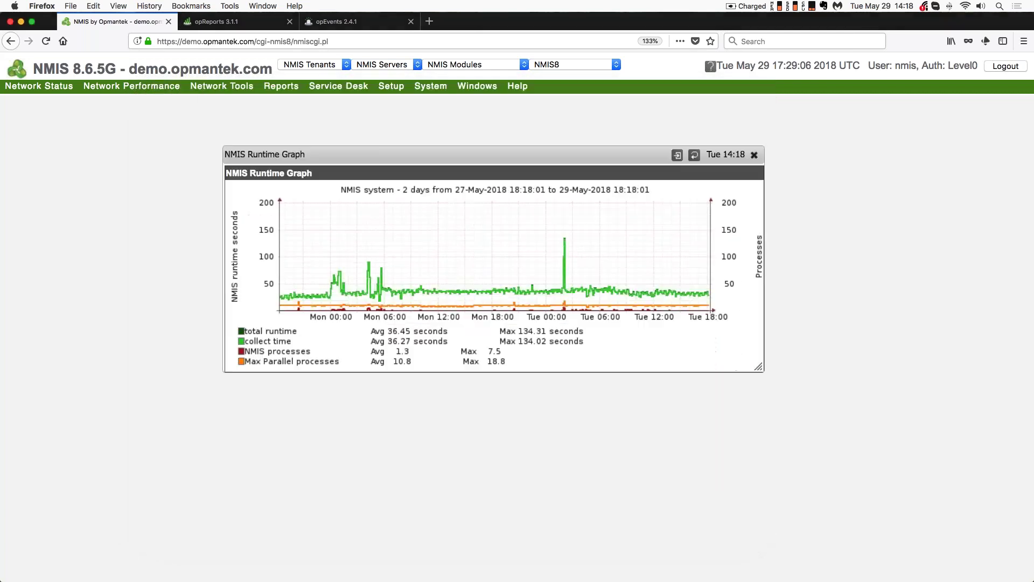
click(754, 156)
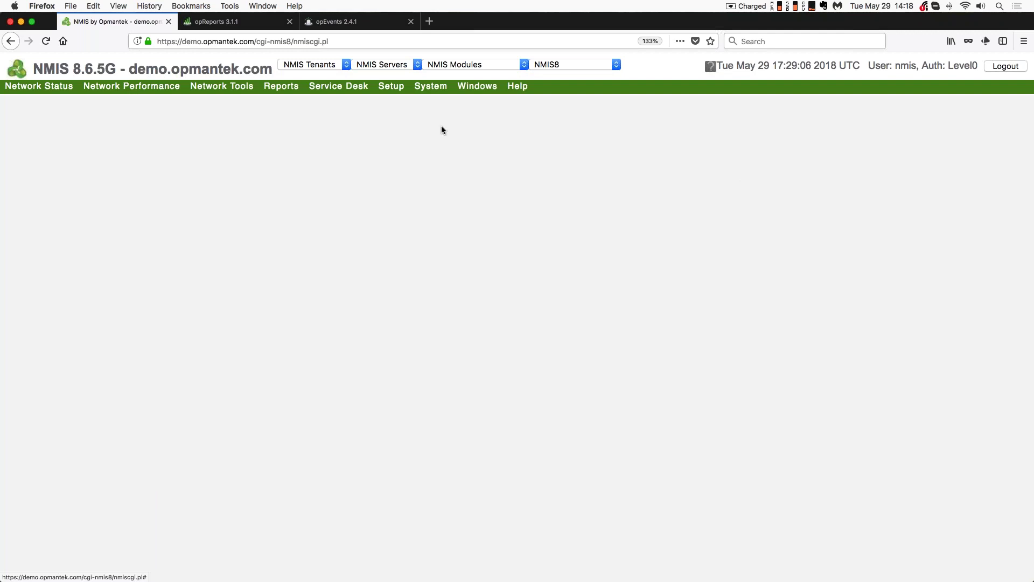
- Open System > Configuration Check > Node Admin Summary, reset zoom with Ctrl+0, and circle Only Exceptions
click(431, 86)
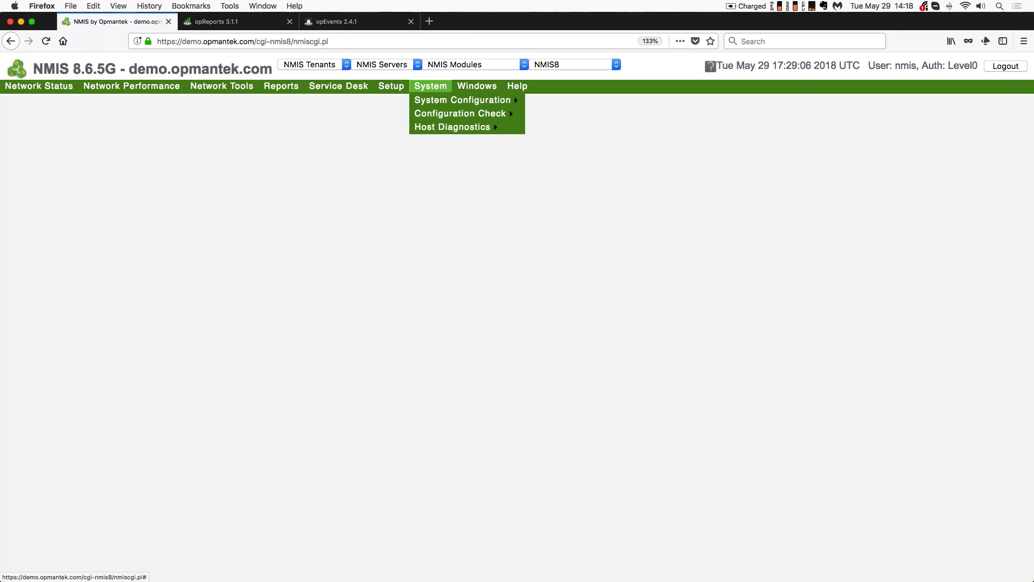
mouse_move(442, 115)
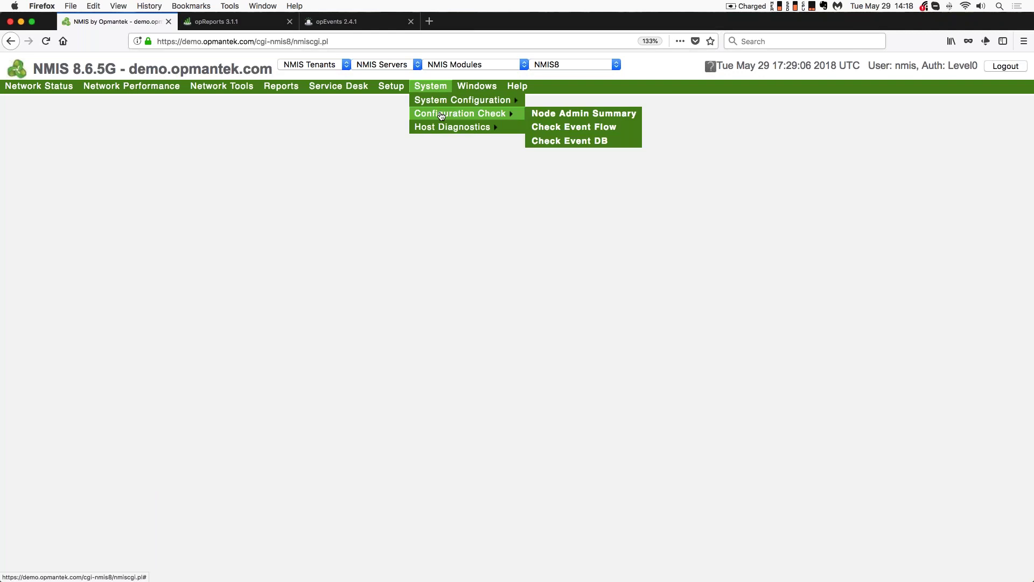
click(548, 115)
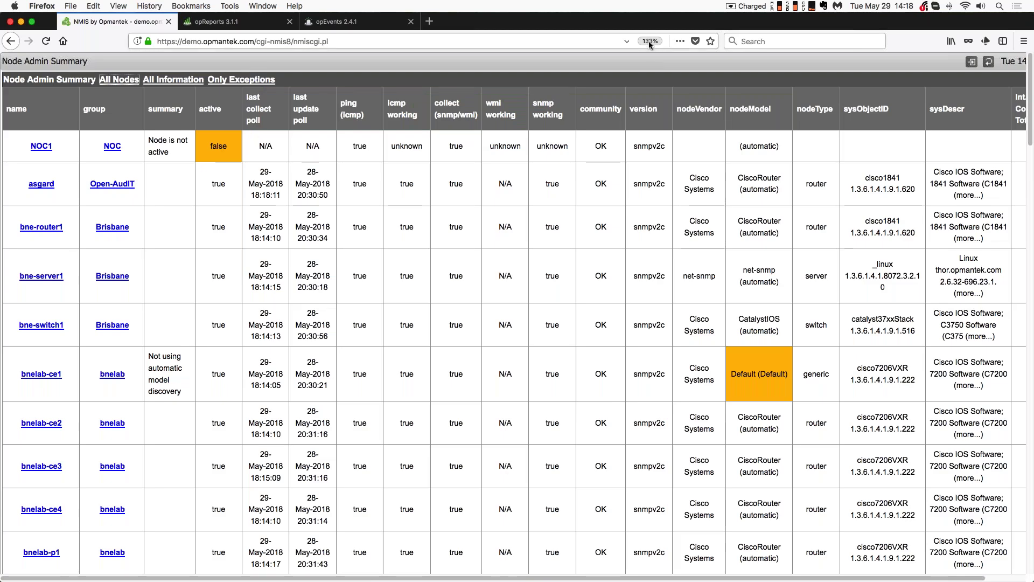
key(ctrl+0)
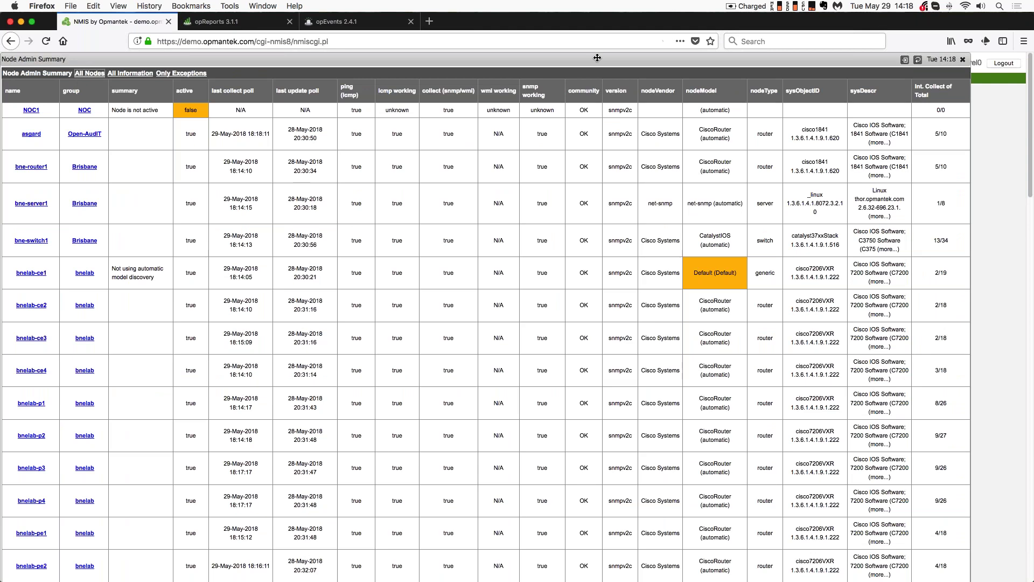
drag(598, 58, 614, 56)
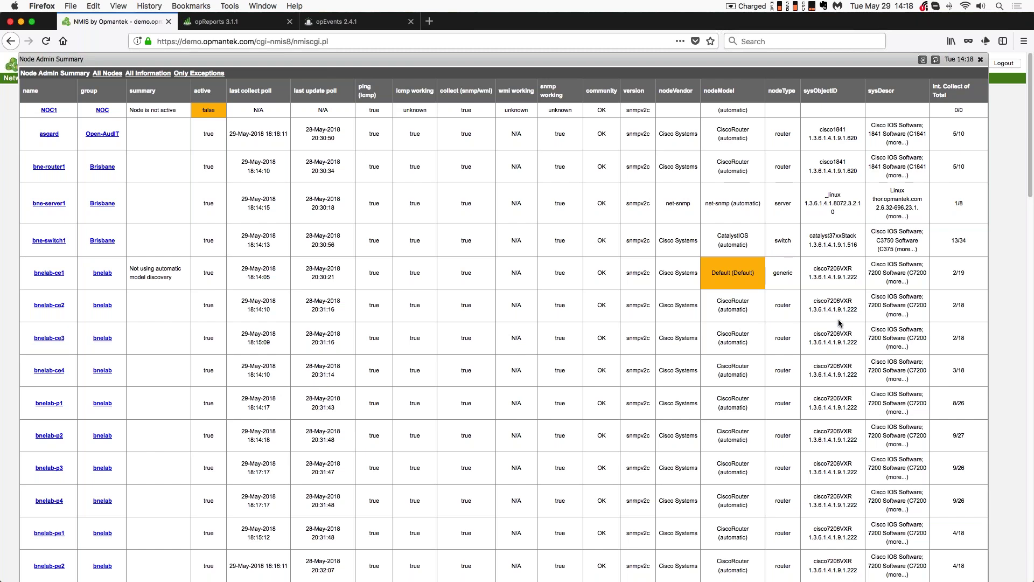
mouse_move(239, 54)
mouse_down()
mouse_move(161, 60)
mouse_move(210, 98)
mouse_move(230, 54)
mouse_up()
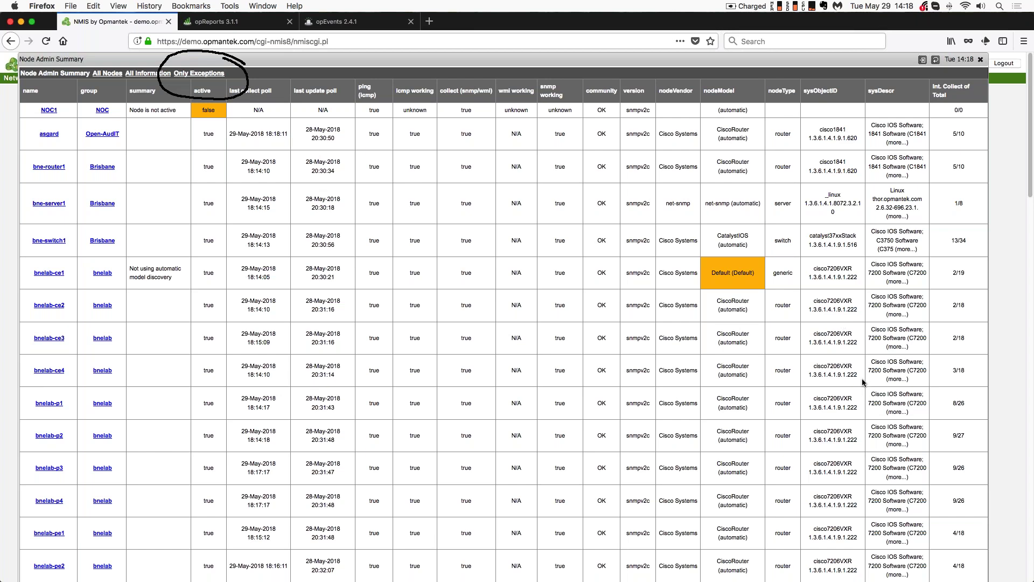
- Show only exception nodes, move the panel down, and mark the last collect poll column
click(198, 74)
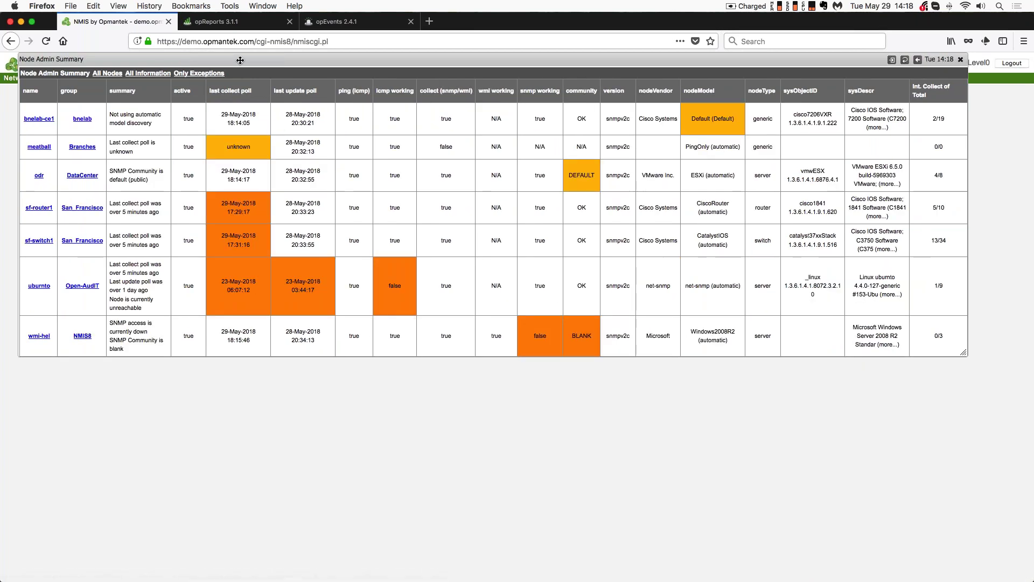
drag(241, 72, 241, 117)
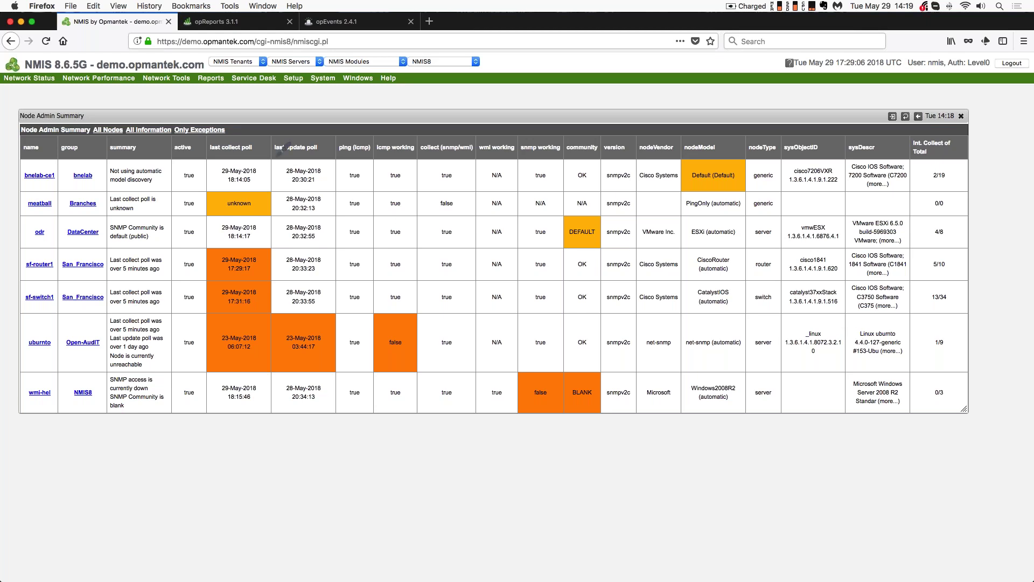
drag(256, 139, 300, 101)
- Mark meatball's unknown poll and stale poll times on sf-router1, sf-switch1 and uburnto, then clear
drag(218, 212, 281, 207)
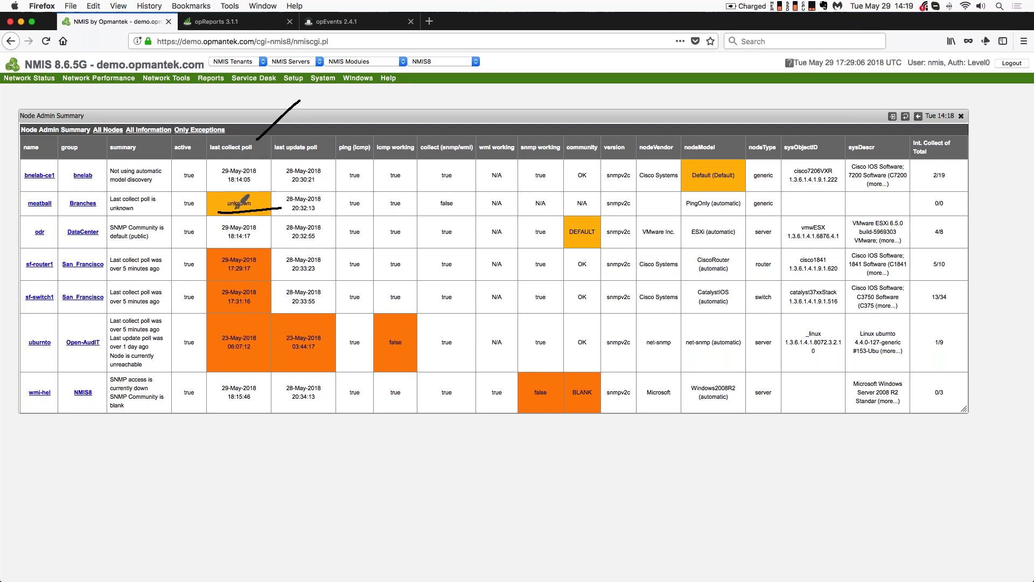
mouse_move(256, 248)
mouse_down()
mouse_move(266, 272)
mouse_move(262, 360)
mouse_up()
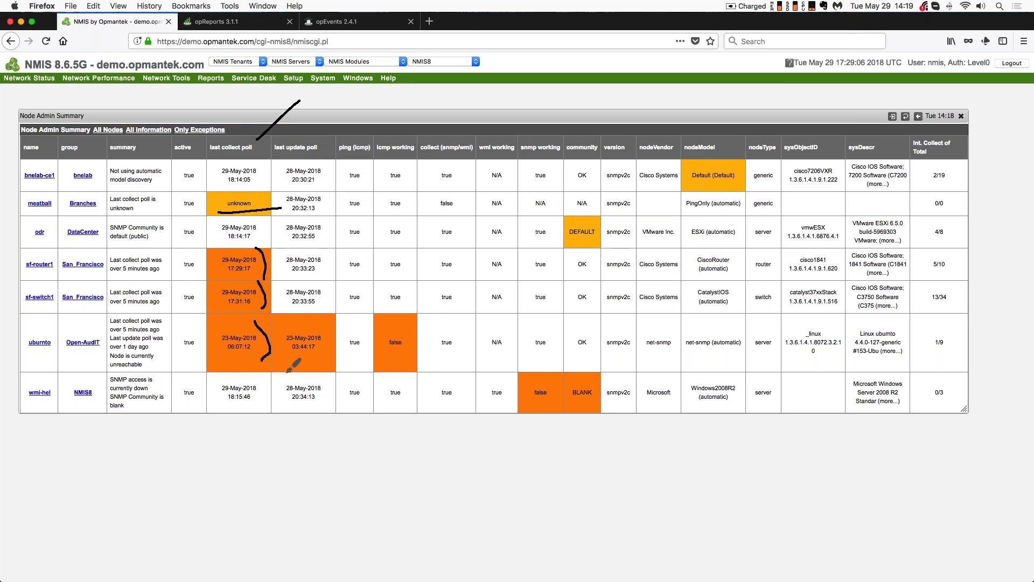
drag(318, 319, 324, 368)
drag(285, 279, 324, 275)
drag(290, 312, 319, 308)
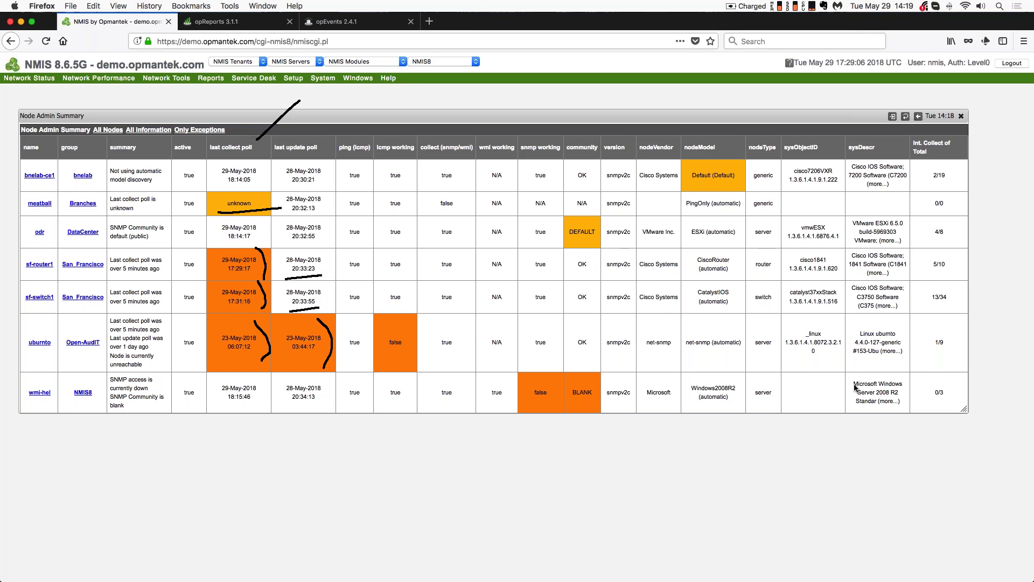
key(Escape)
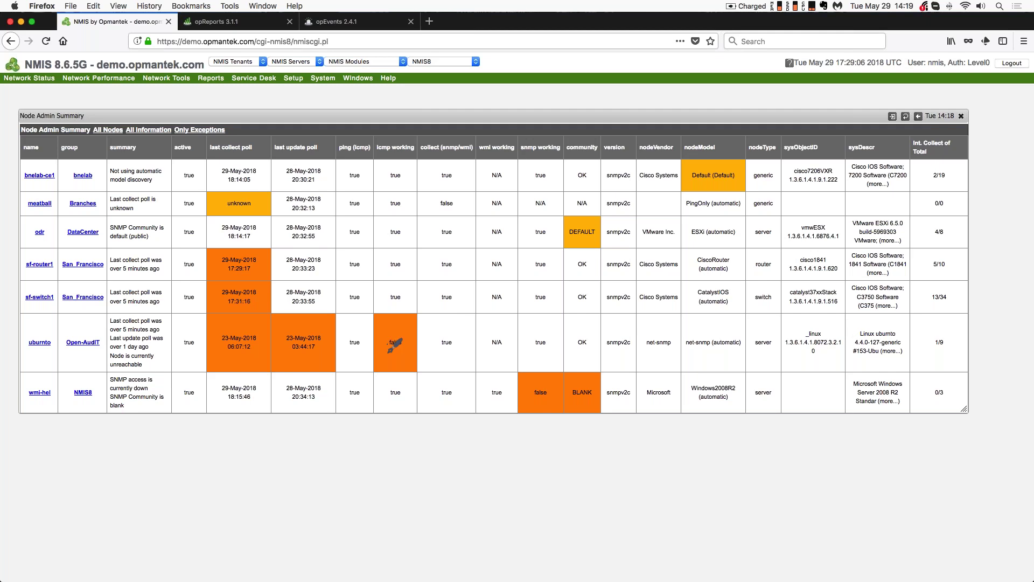
- Underline the false, BLANK, DEFAULT and Default (Default) cells and circle bnelab-ce1's sysDescr
drag(385, 352, 411, 349)
drag(533, 401, 568, 396)
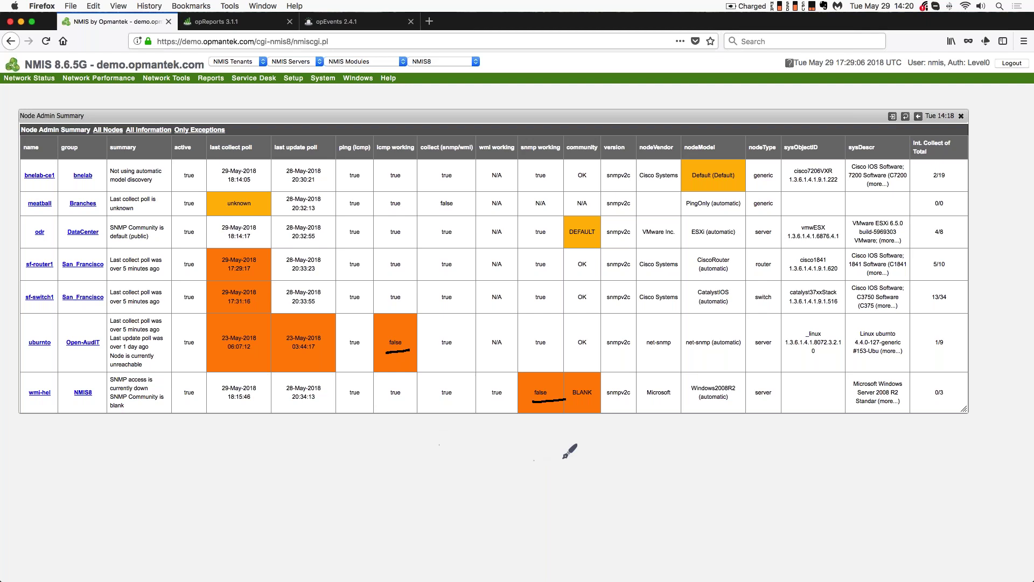
drag(575, 401, 596, 399)
drag(569, 241, 596, 239)
drag(689, 184, 743, 182)
mouse_move(892, 155)
mouse_down()
mouse_move(856, 154)
mouse_move(901, 203)
mouse_move(864, 153)
mouse_up()
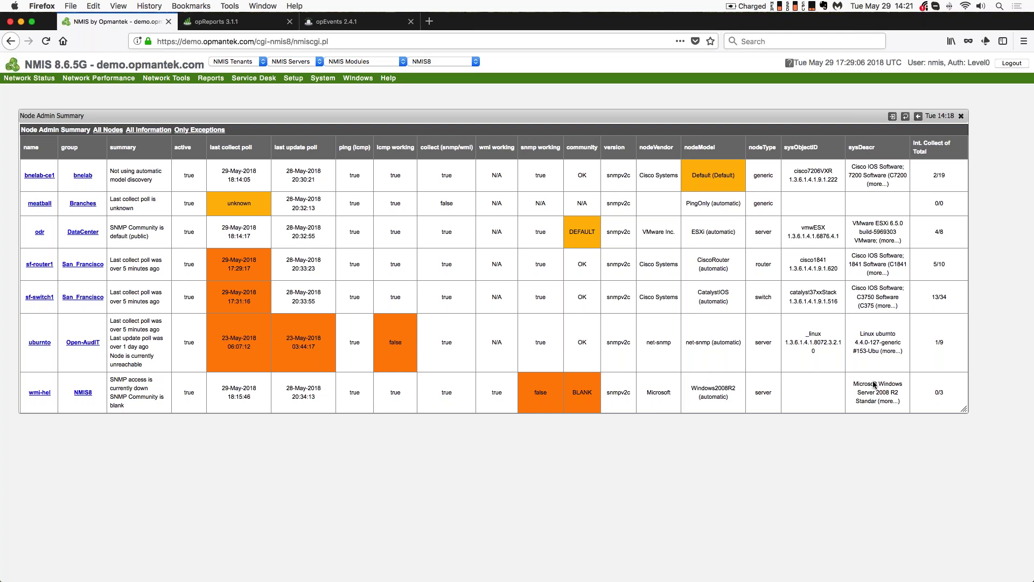
- Close the Node Admin Summary widget in NMIS
click(961, 117)
- Advance the PowerPoint slide show to Improving System Performance, then return to NMIS in Firefox
mouse_move(691, 573)
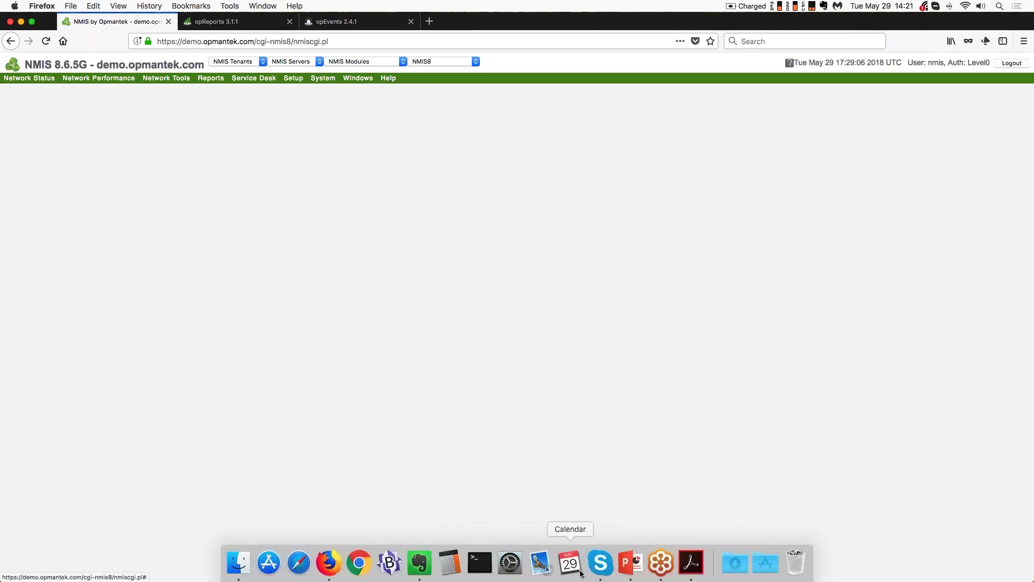
click(630, 562)
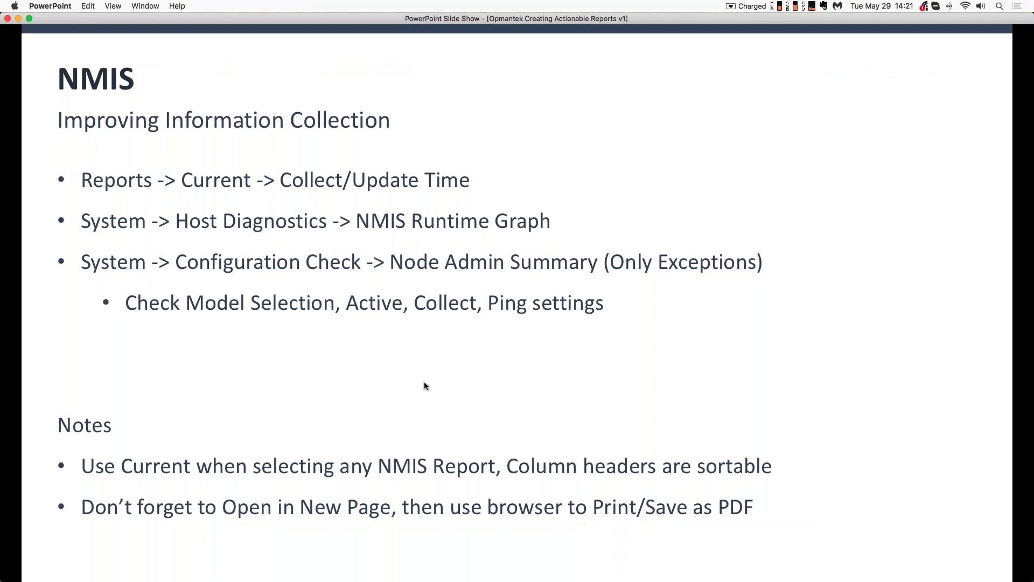
key(Right)
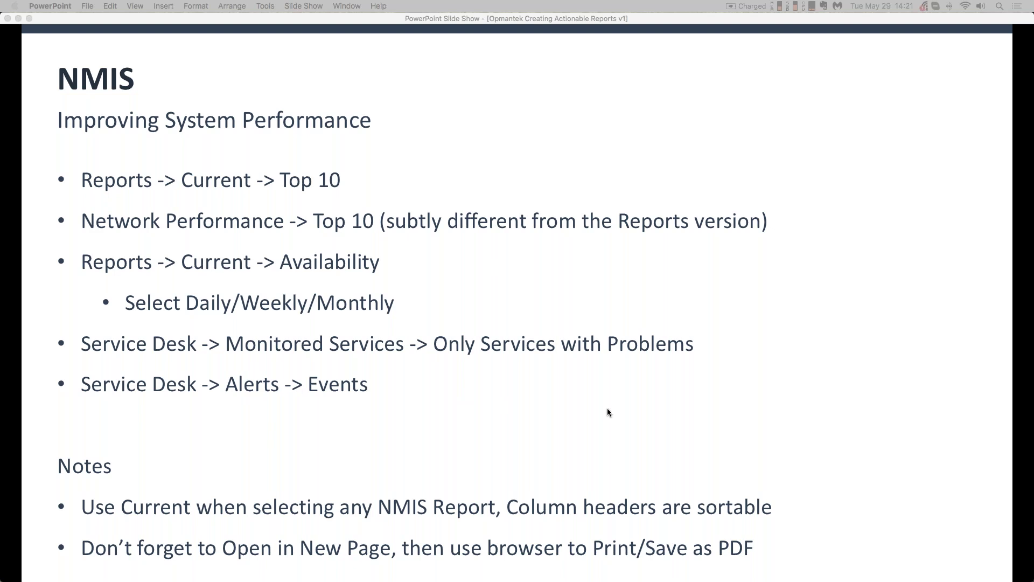
mouse_move(598, 579)
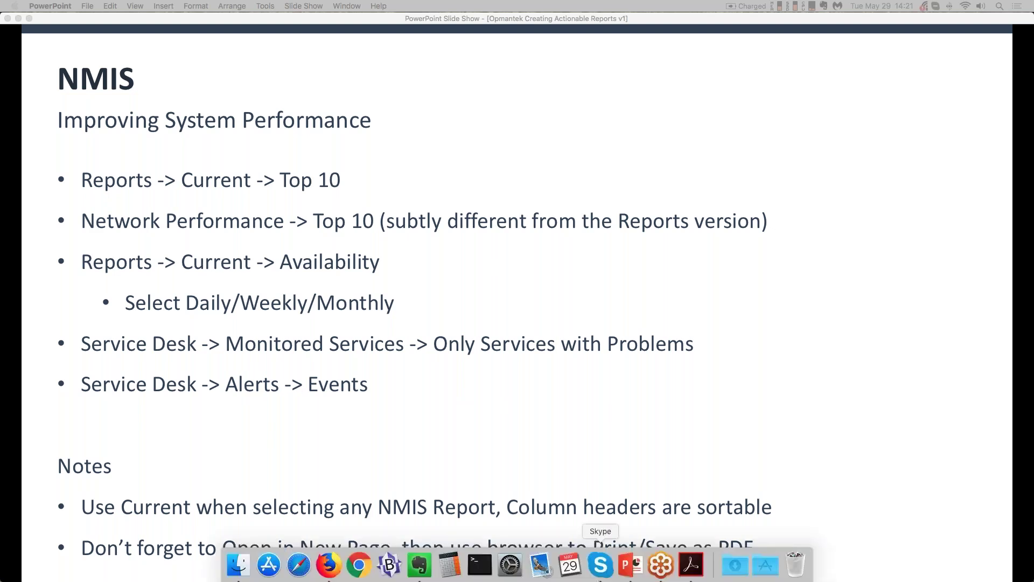
click(335, 563)
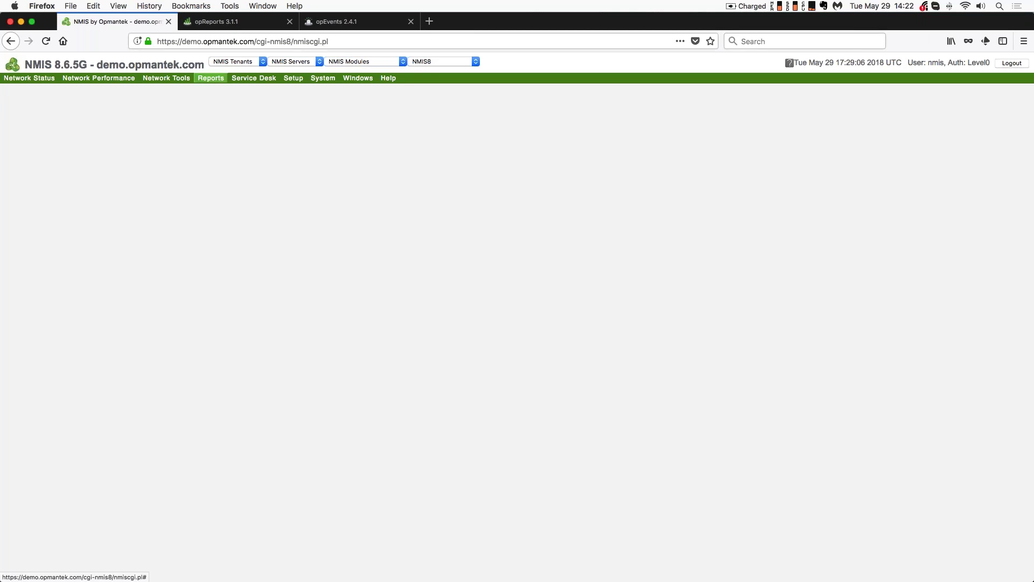
- Open the current Network Top 10 report from Reports and shift its window slightly right
click(211, 78)
mouse_move(218, 89)
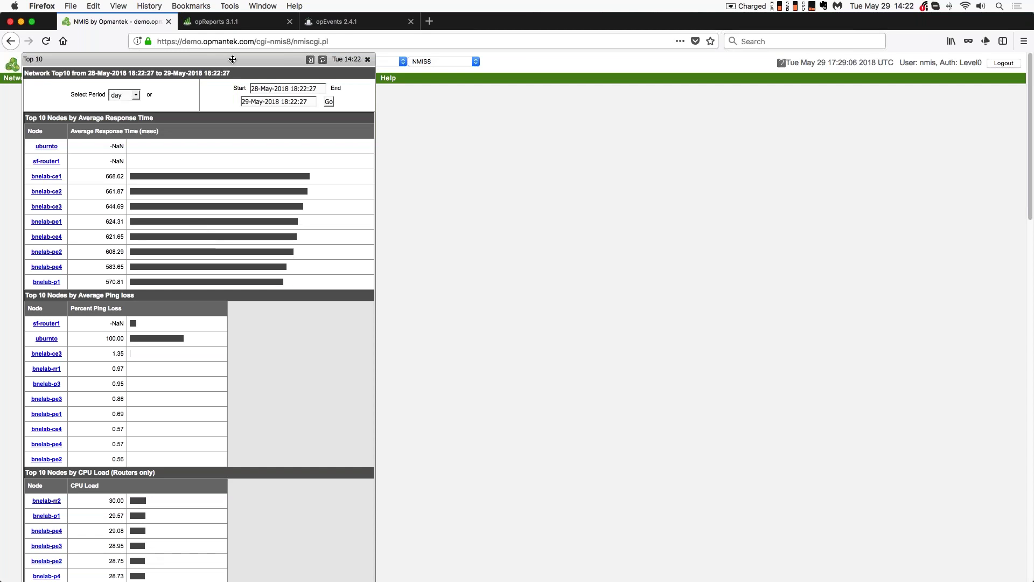
drag(278, 58, 594, 59)
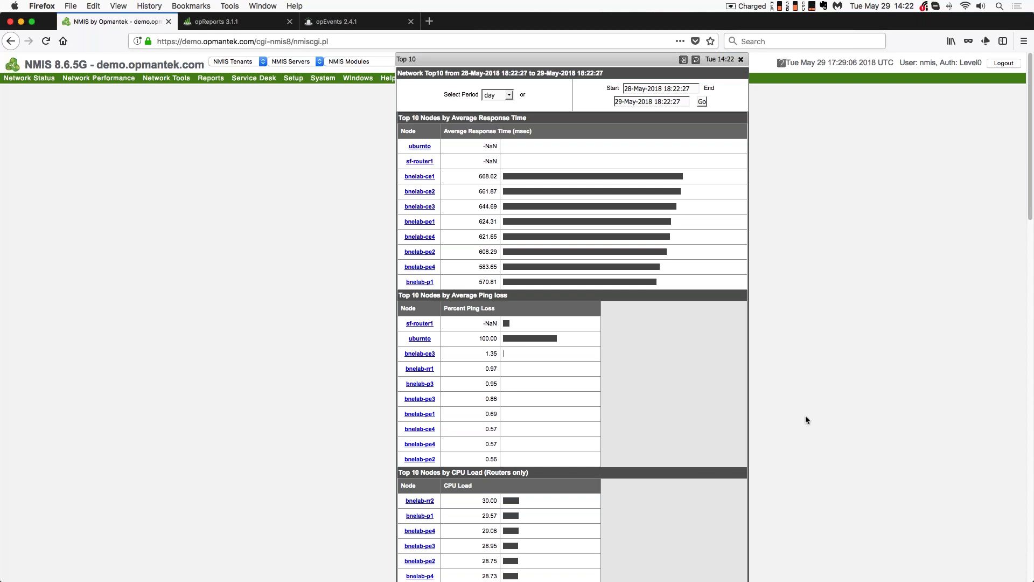
- Mark up the NaN nodes, top response times (668.62, 661.87, 644.69) and uburnto's ping loss
mouse_move(508, 138)
mouse_down()
mouse_move(378, 137)
mouse_move(453, 170)
mouse_move(514, 136)
mouse_move(463, 129)
mouse_up()
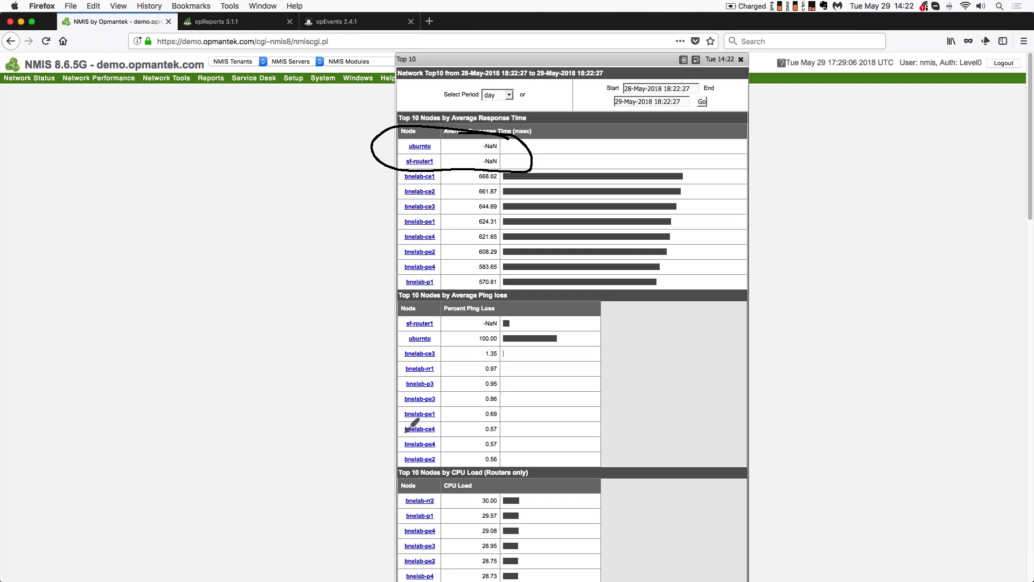
mouse_move(390, 333)
mouse_down()
mouse_move(453, 324)
mouse_move(369, 323)
mouse_up()
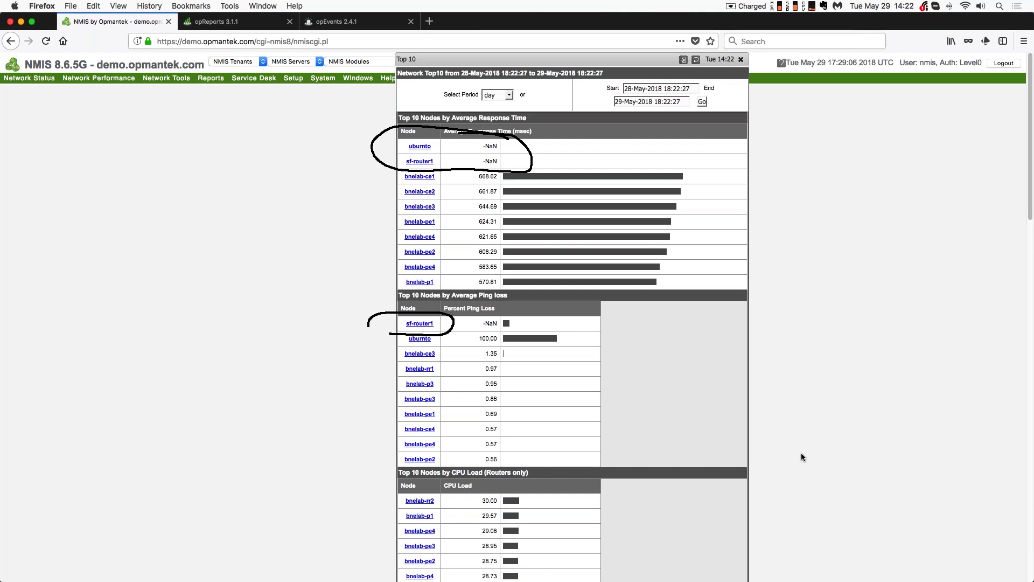
key(Escape)
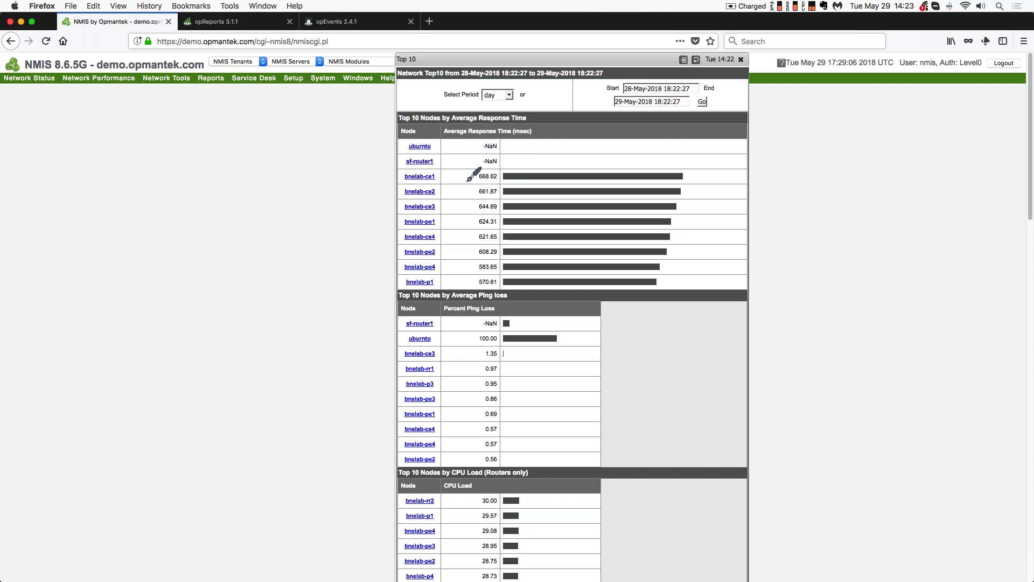
mouse_move(466, 184)
mouse_down()
mouse_move(504, 179)
mouse_move(462, 180)
mouse_up()
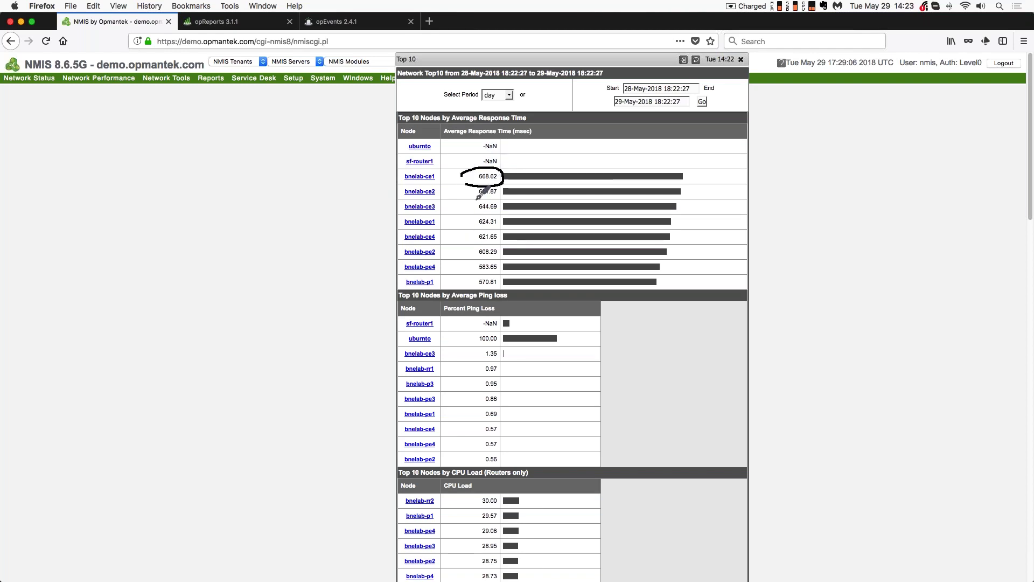
mouse_move(464, 187)
mouse_down()
mouse_move(495, 200)
mouse_move(468, 223)
mouse_move(501, 221)
mouse_move(462, 230)
mouse_up()
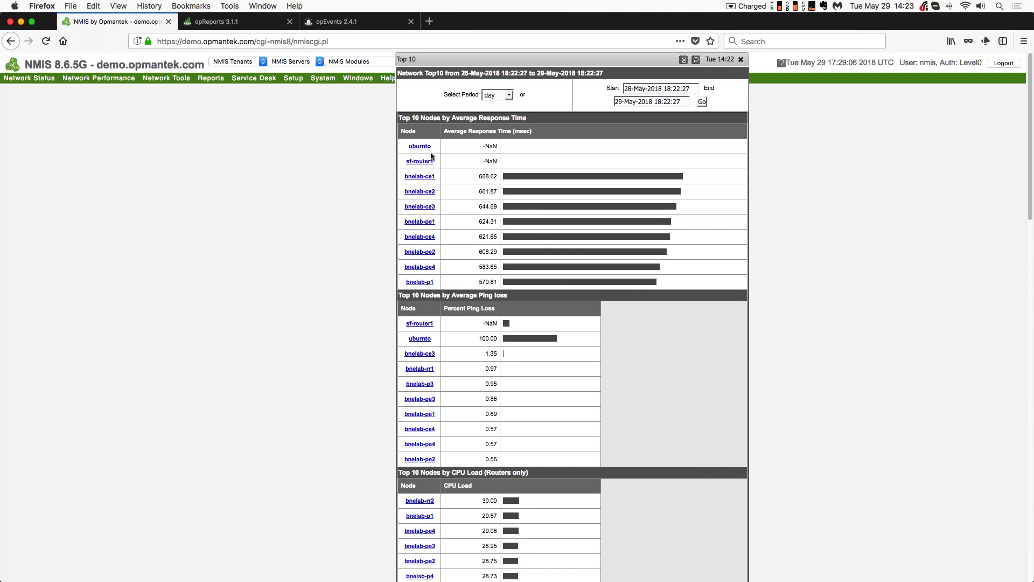
mouse_move(409, 140)
mouse_down()
mouse_move(392, 155)
mouse_move(397, 187)
mouse_up()
mouse_move(403, 317)
mouse_down()
mouse_move(384, 318)
mouse_move(388, 362)
mouse_move(401, 364)
mouse_up()
key(Escape)
- Scroll past the Routers-only CPU Load table and bracket the Errors and Discards rows
scroll(760, 450, down, 5)
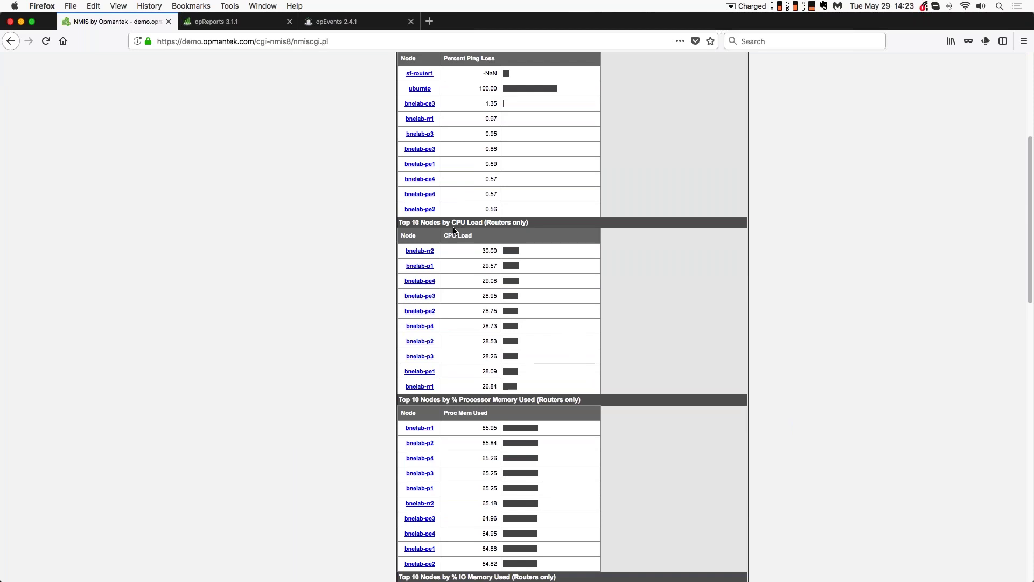
drag(486, 223, 528, 226)
click(382, 330)
scroll(382, 330, down, 8)
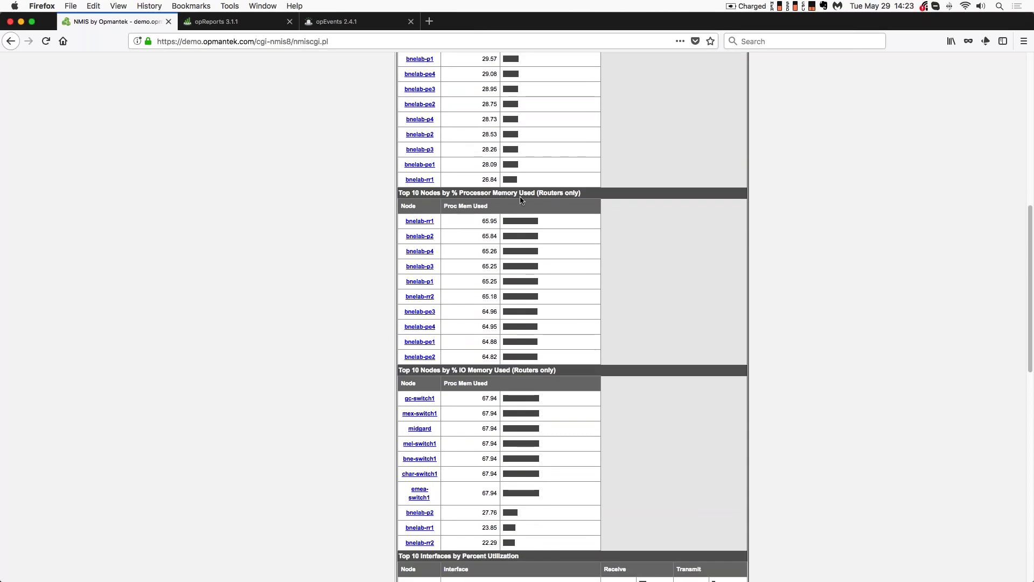
scroll(415, 216, down, 6)
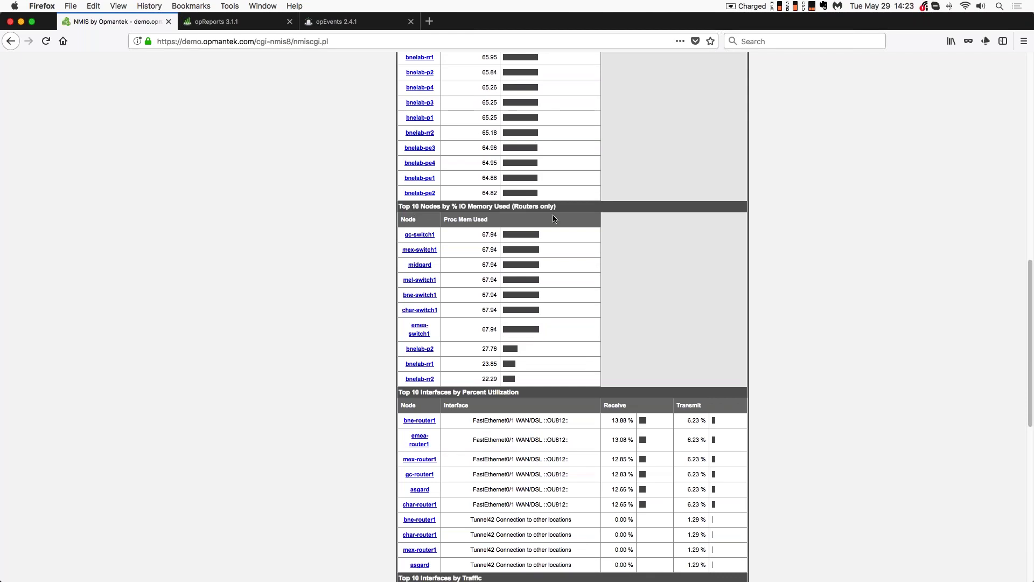
scroll(360, 347, down, 8)
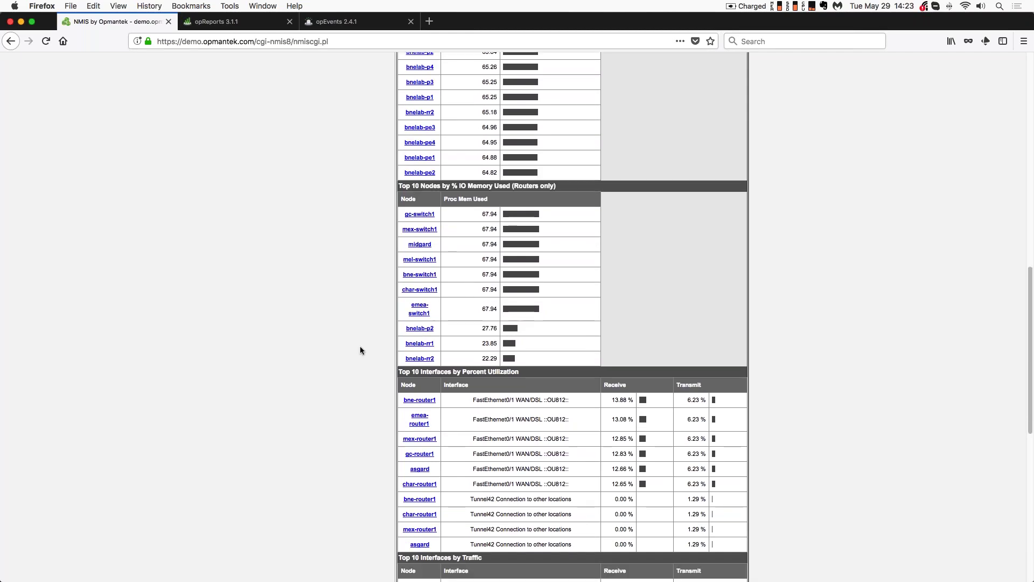
scroll(353, 347, down, 1)
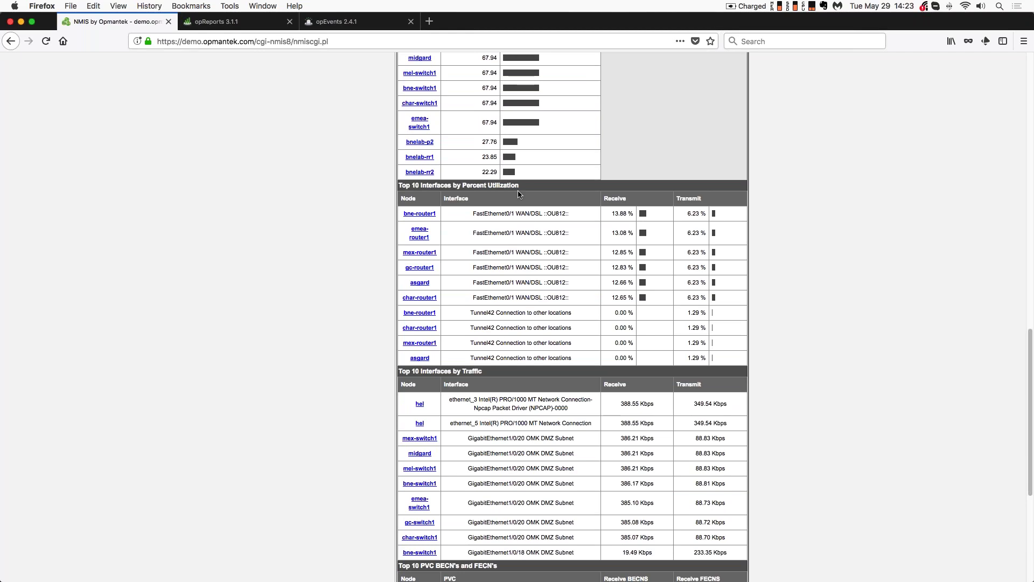
scroll(360, 369, down, 5)
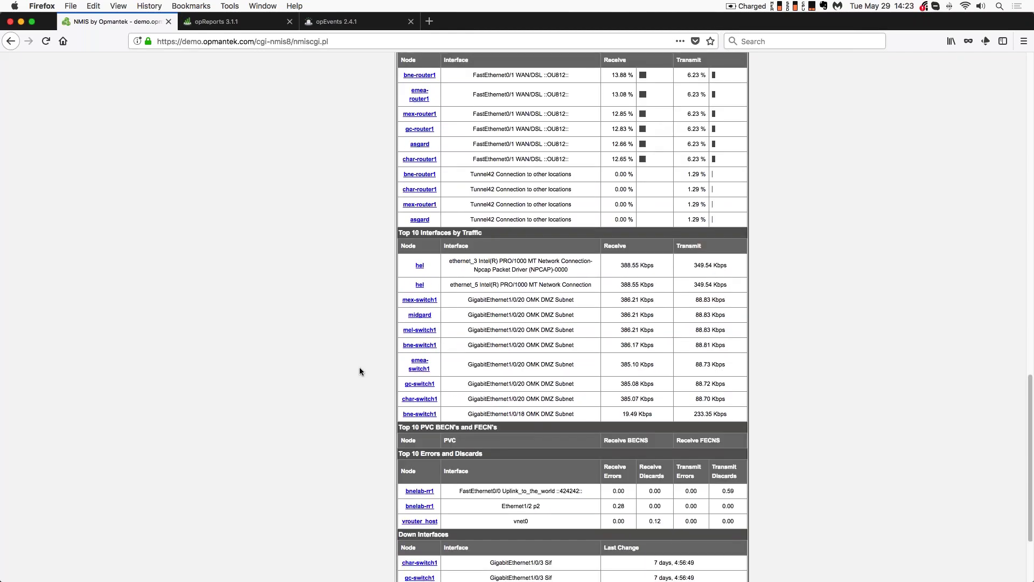
scroll(360, 370, down, 4)
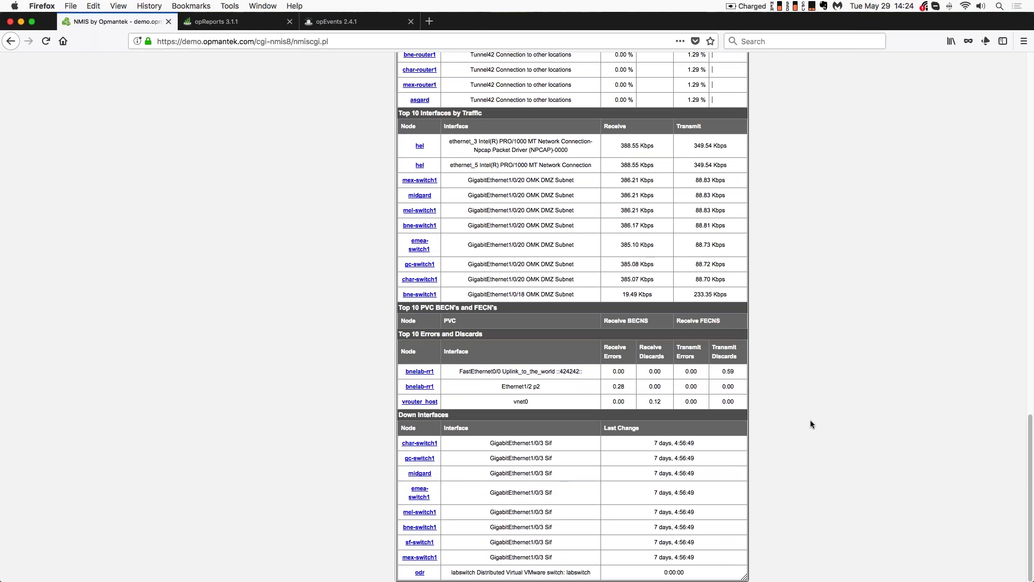
mouse_move(395, 356)
mouse_down()
mouse_move(377, 356)
mouse_move(381, 416)
mouse_move(393, 415)
mouse_up()
scroll(351, 255, up, 15)
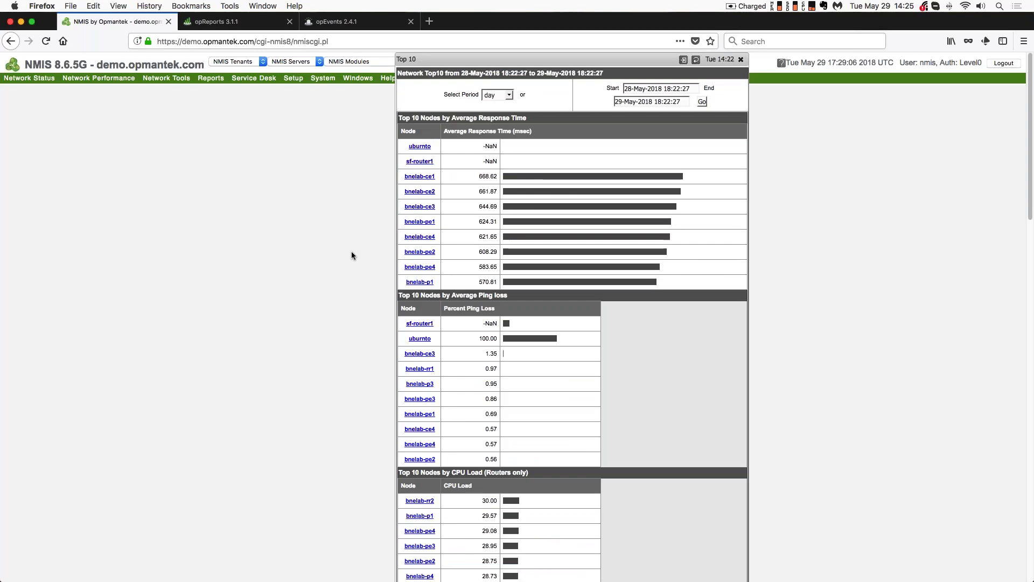
- Open the live Top 10 view from Network Performance and arrange both Top 10 windows side by side
drag(557, 58, 834, 48)
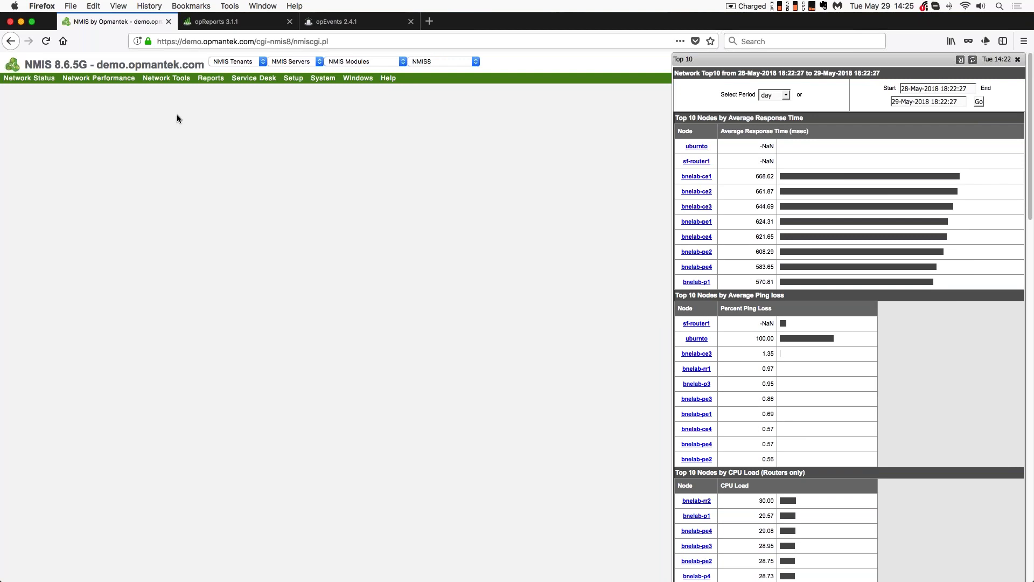
click(98, 78)
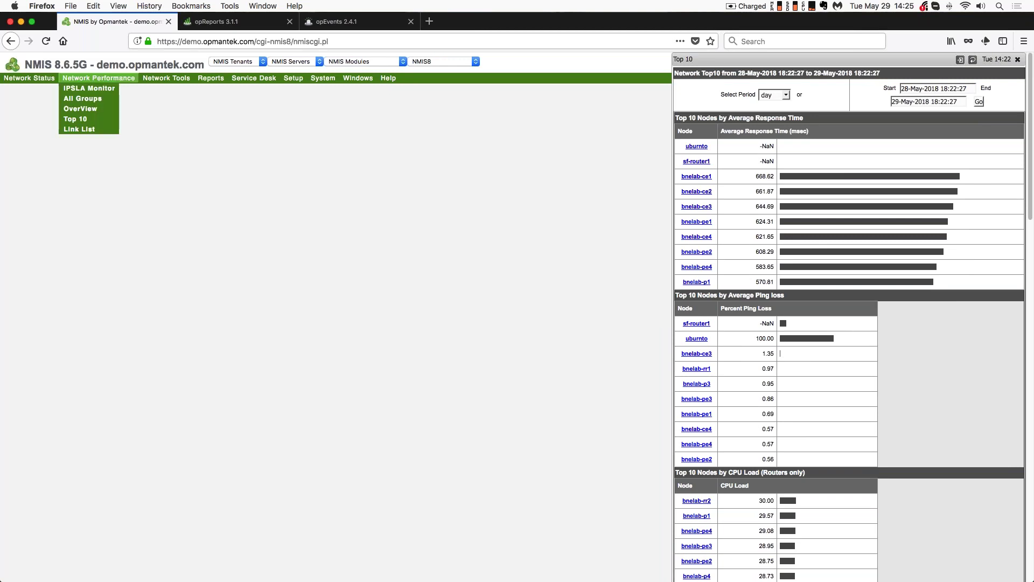
click(85, 120)
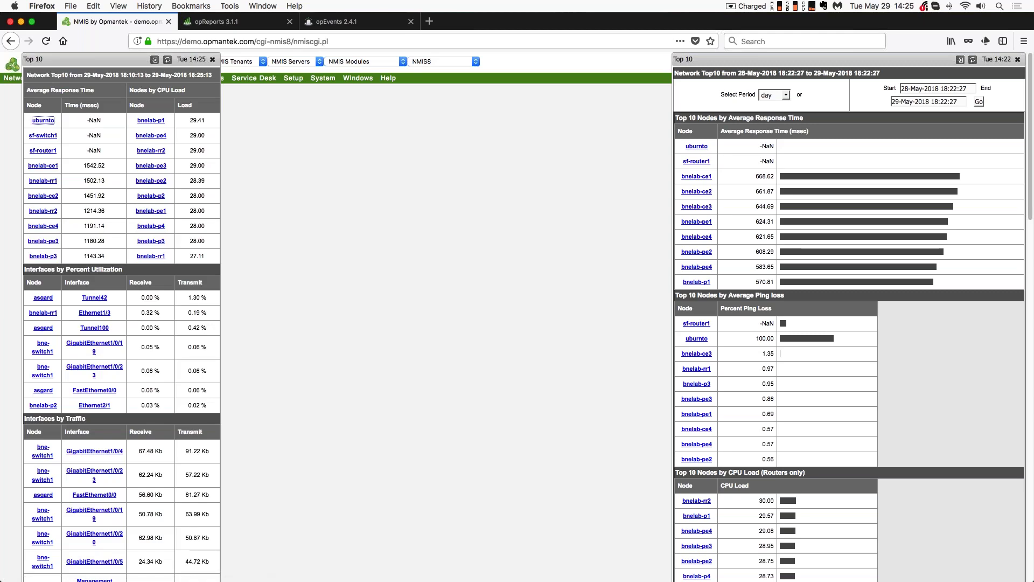
drag(135, 59, 312, 59)
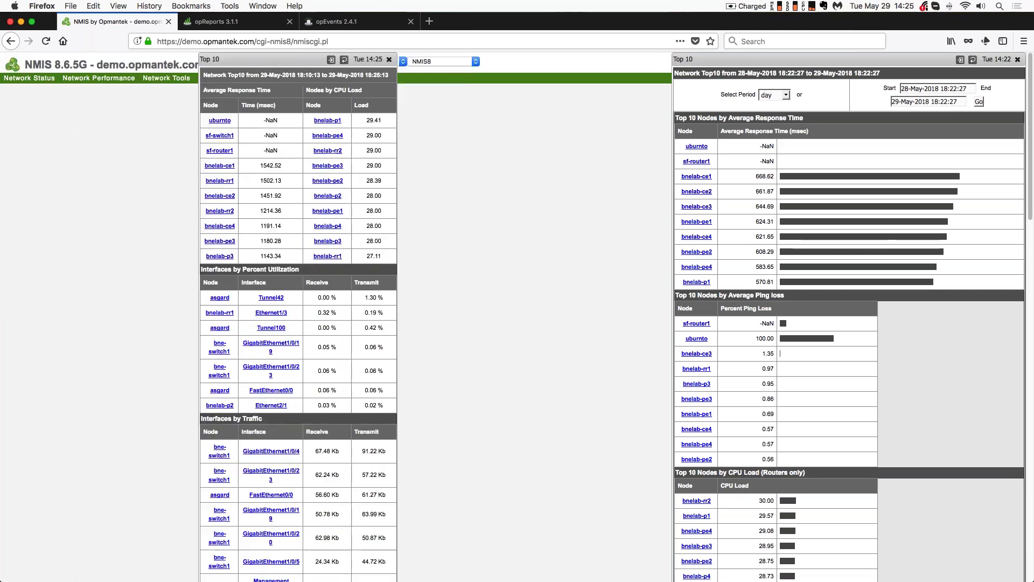
drag(702, 58, 564, 57)
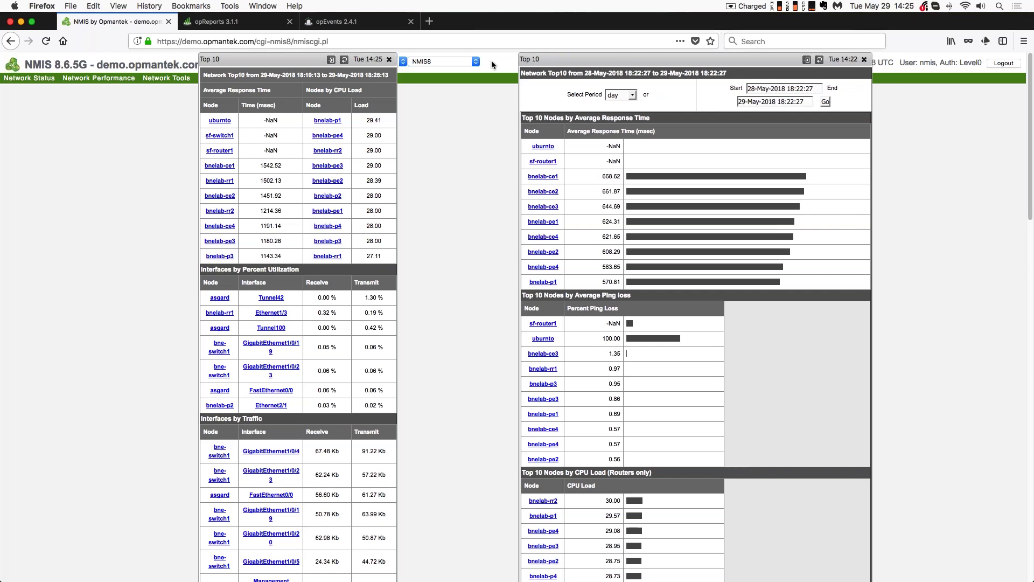
- Keep the report period at day, scroll through the report, and close the left Top 10 window
click(635, 95)
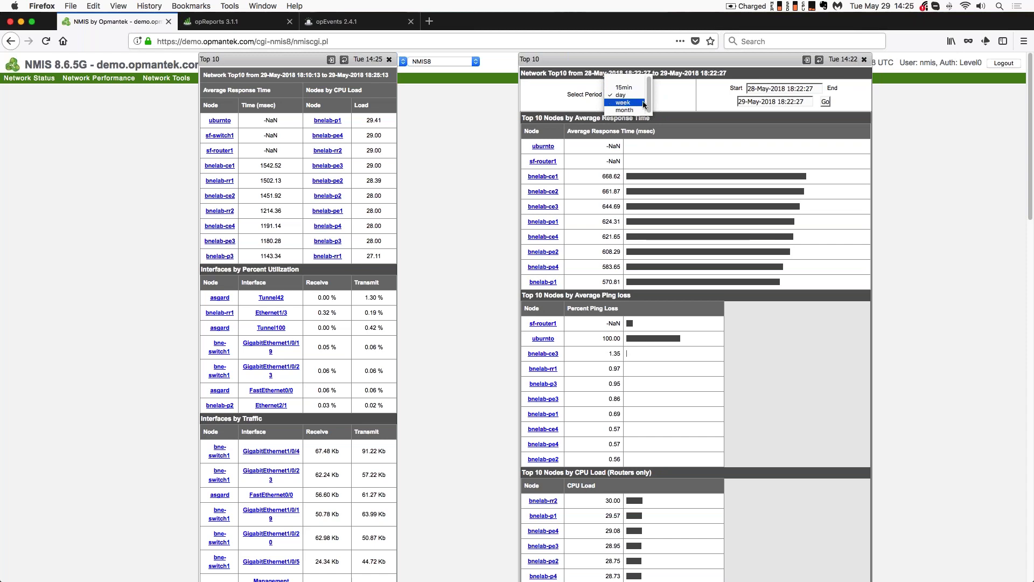
click(673, 100)
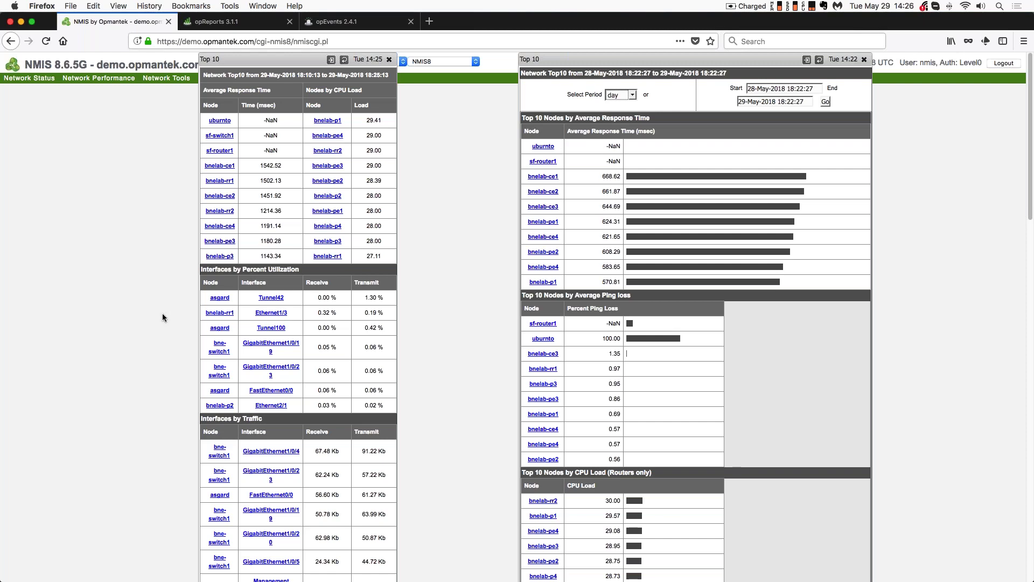
scroll(162, 315, down, 3)
scroll(163, 317, down, 5)
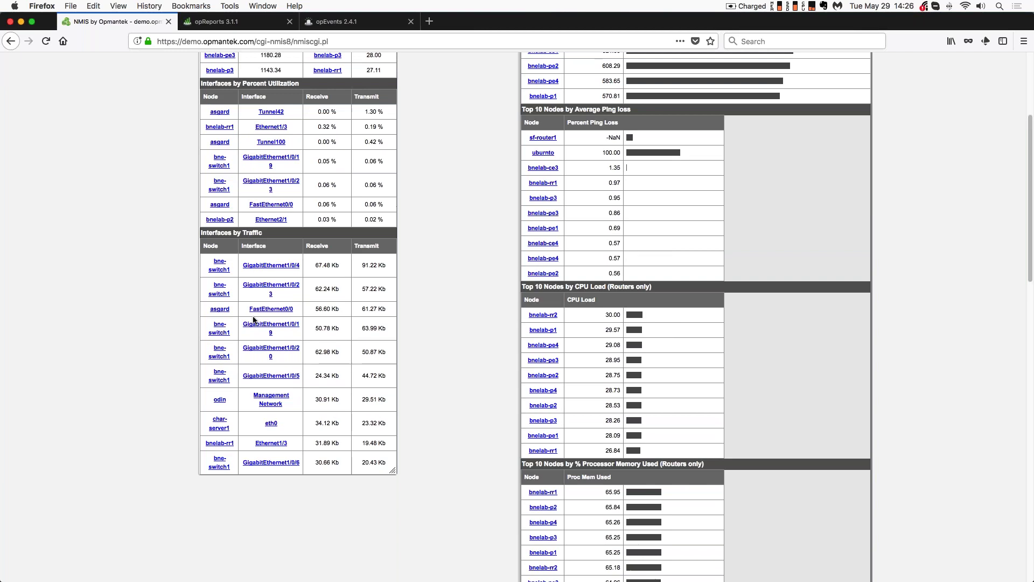
scroll(324, 315, up, 8)
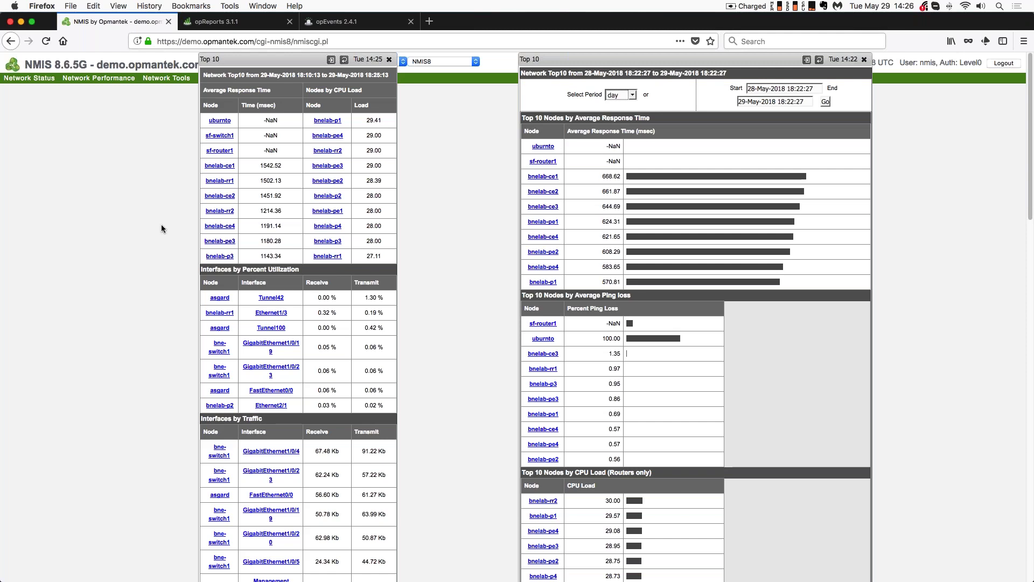
click(389, 60)
- Close the remaining Top 10 report and open the Availability report centred on the page
click(864, 59)
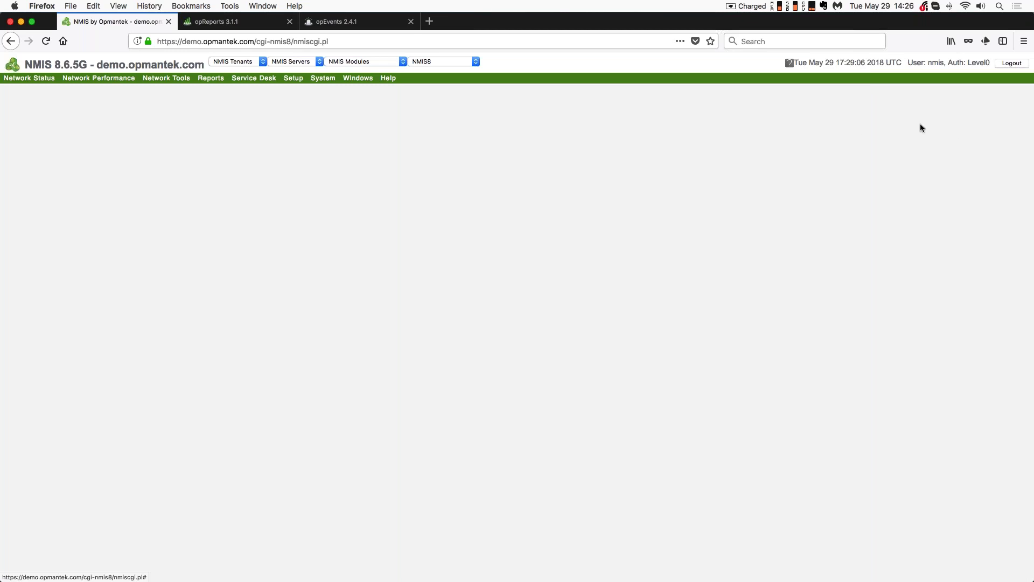
mouse_move(210, 85)
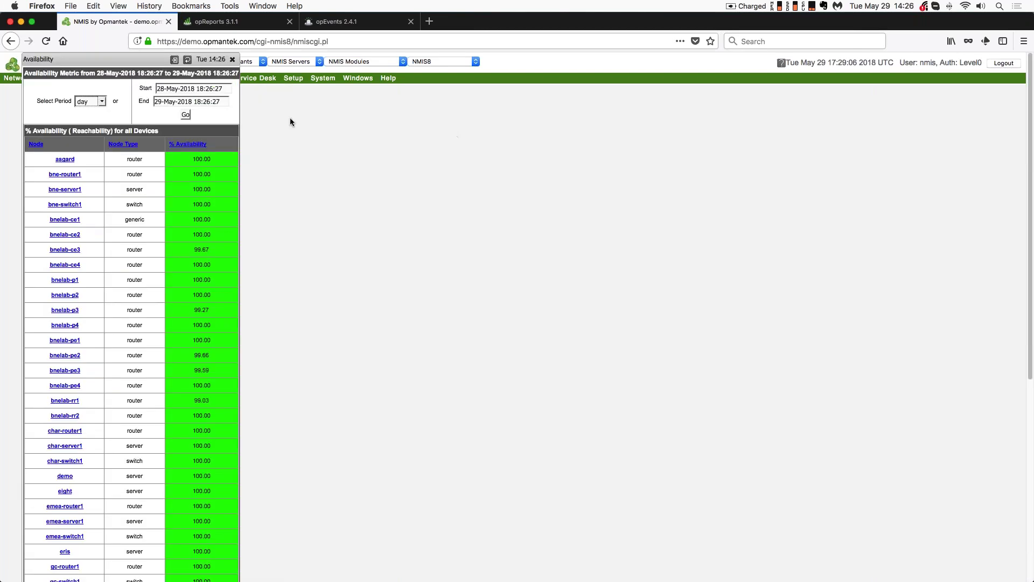
drag(135, 59, 524, 59)
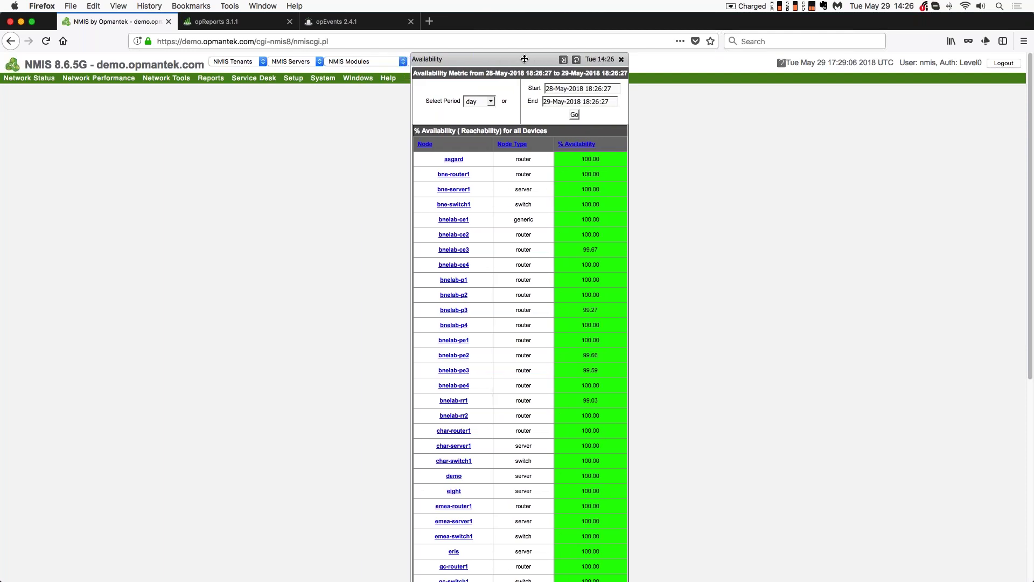
- Keep the period at day and sort devices by % Availability, lowest first
click(492, 103)
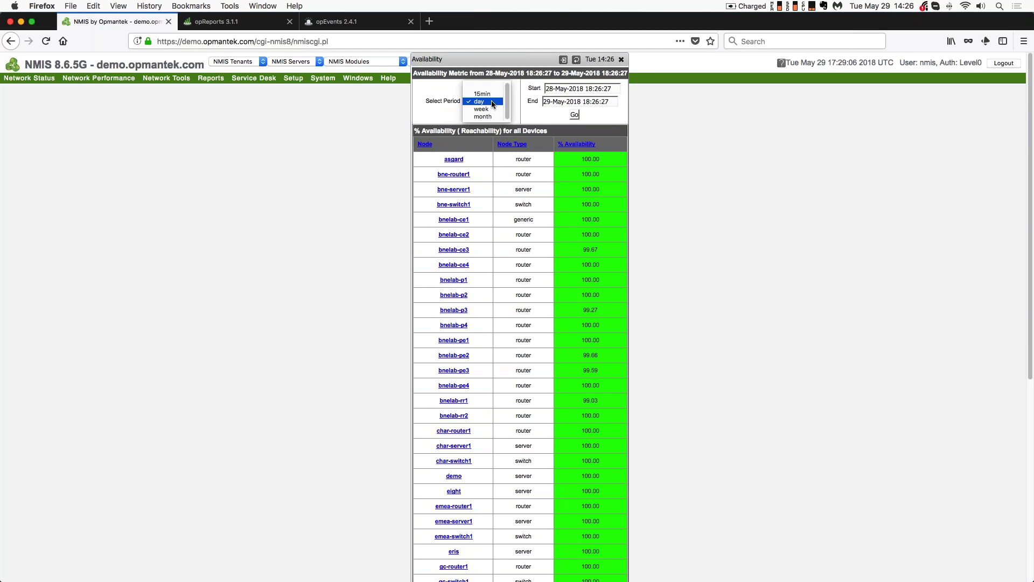
click(517, 92)
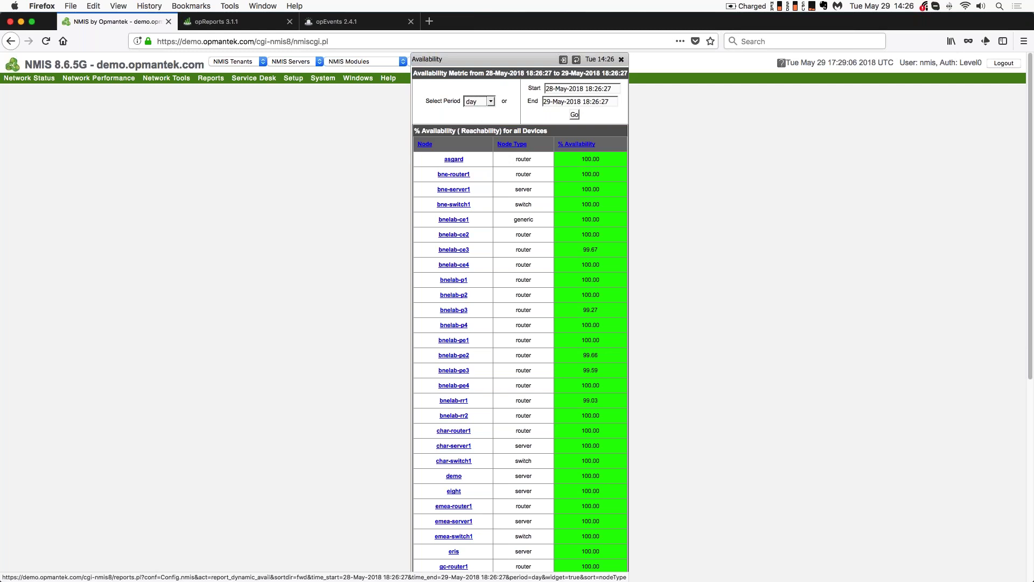
click(573, 146)
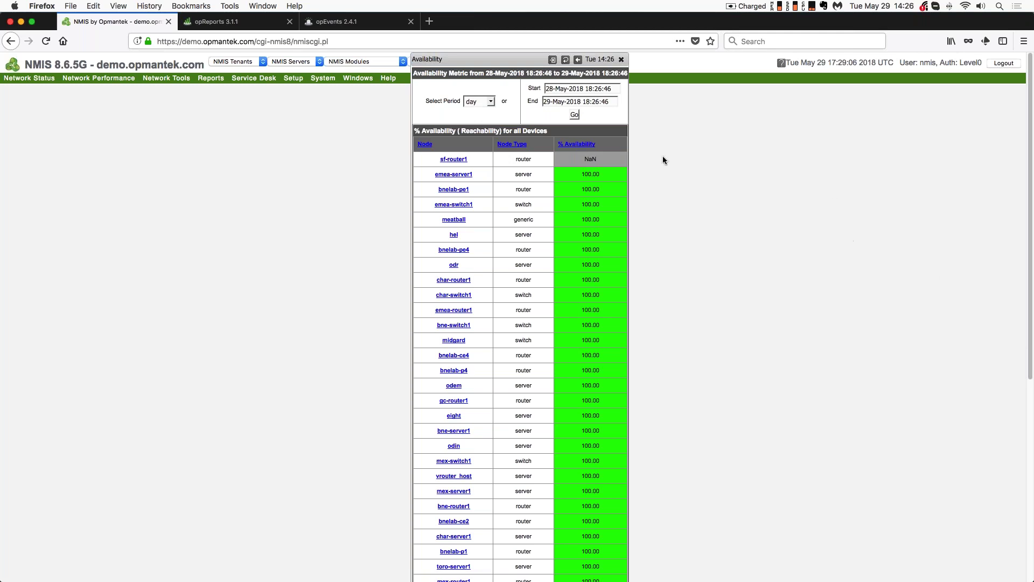
mouse_move(648, 152)
mouse_down()
mouse_move(498, 154)
mouse_move(601, 166)
mouse_move(664, 160)
mouse_up()
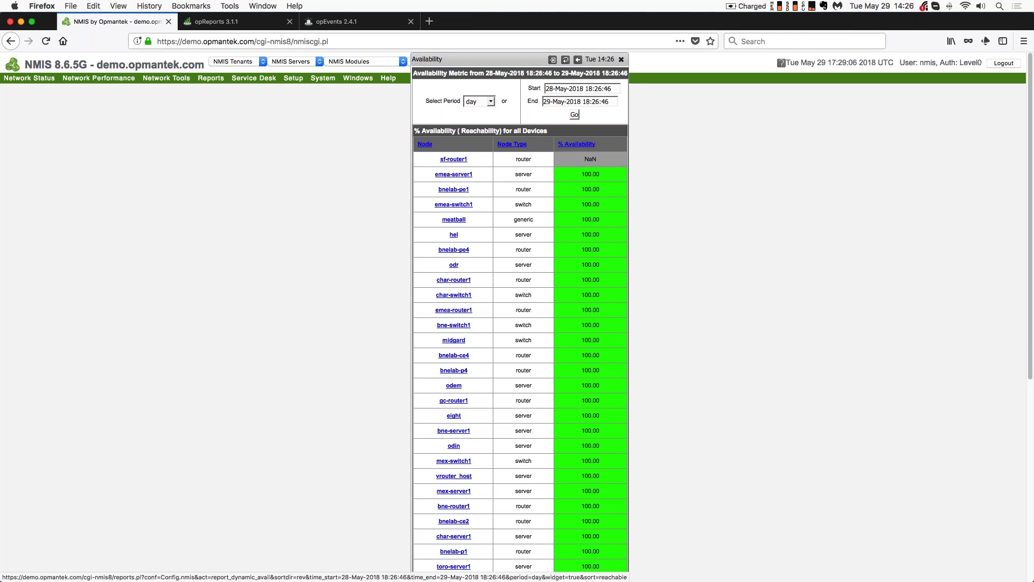
click(579, 146)
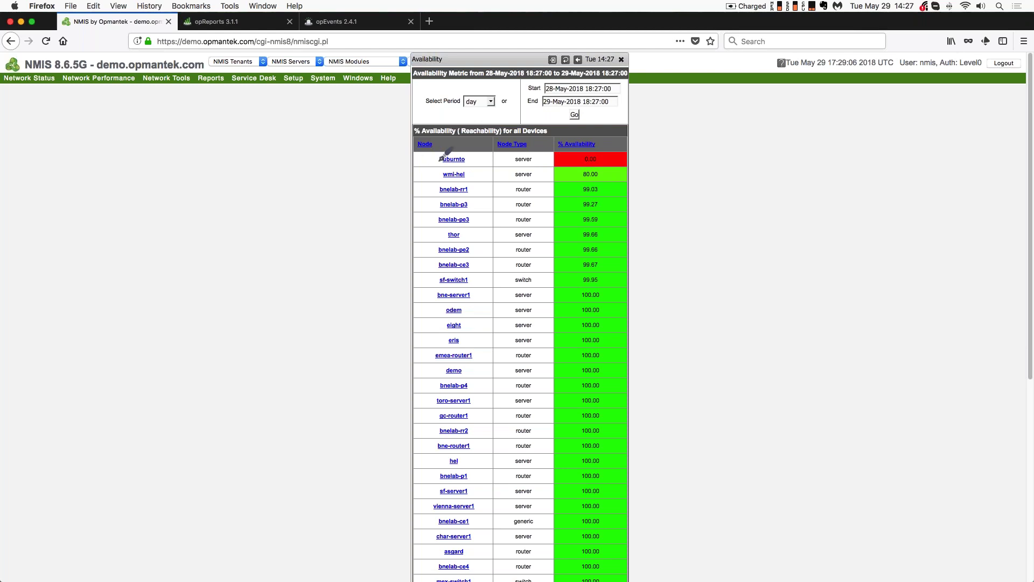
- Annotate uburnto's 0.00% availability and the devices below 100% with the pen
drag(439, 161, 357, 160)
mouse_move(557, 273)
mouse_down()
mouse_move(650, 264)
mouse_move(650, 154)
mouse_move(639, 159)
mouse_up()
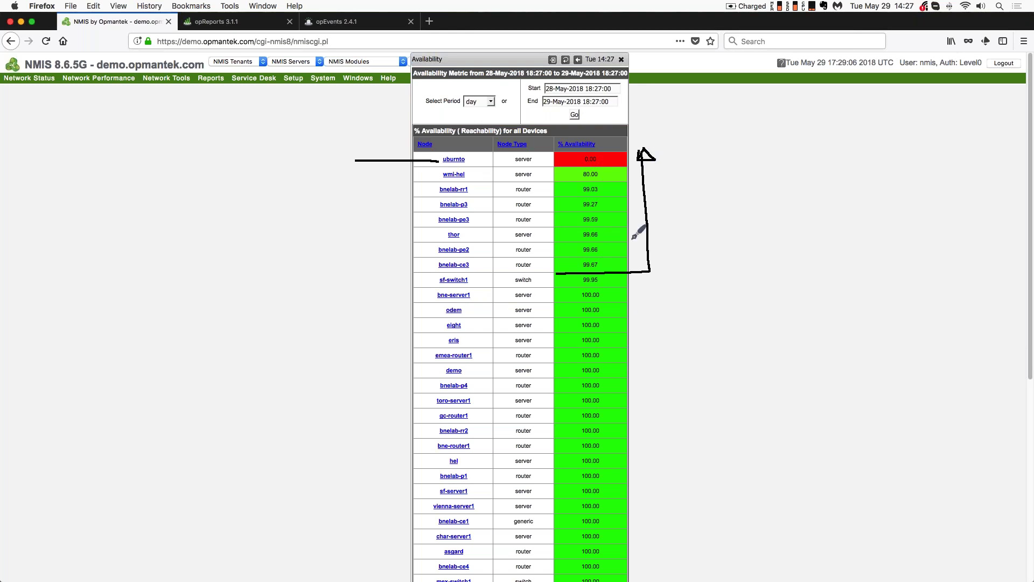
mouse_move(597, 153)
mouse_down()
mouse_move(618, 173)
mouse_move(604, 196)
mouse_move(617, 202)
mouse_move(610, 213)
mouse_move(622, 232)
mouse_move(608, 241)
mouse_move(618, 267)
mouse_move(601, 283)
mouse_up()
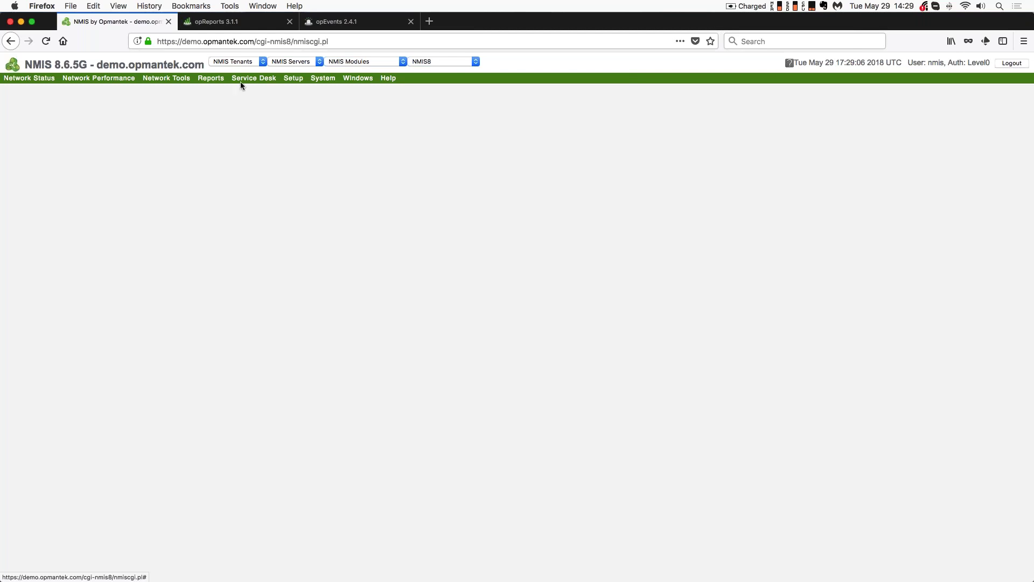
- Open Service Desk > Monitored Services > Only Services with Problems and move it toward the centre
mouse_move(241, 80)
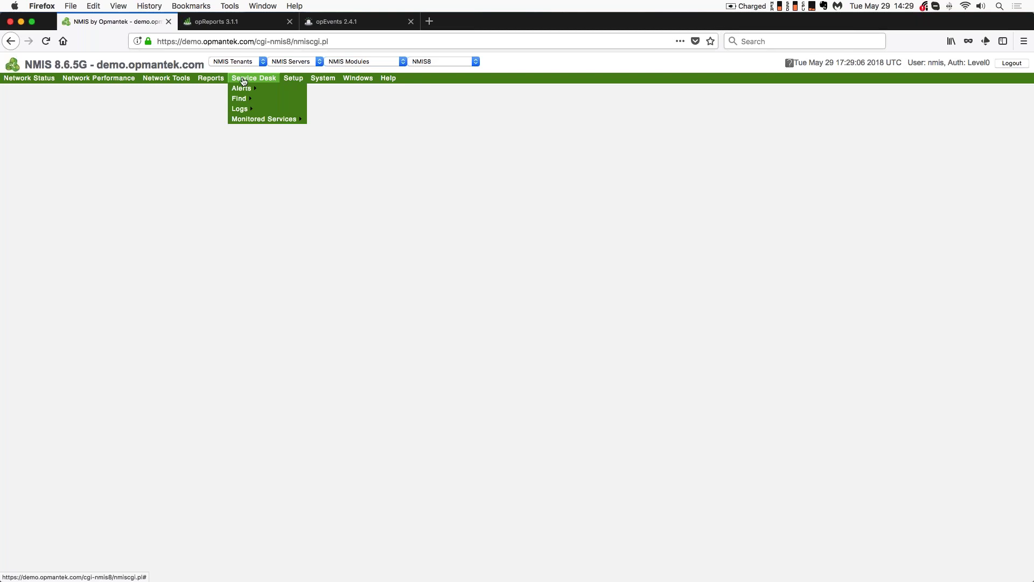
mouse_move(266, 122)
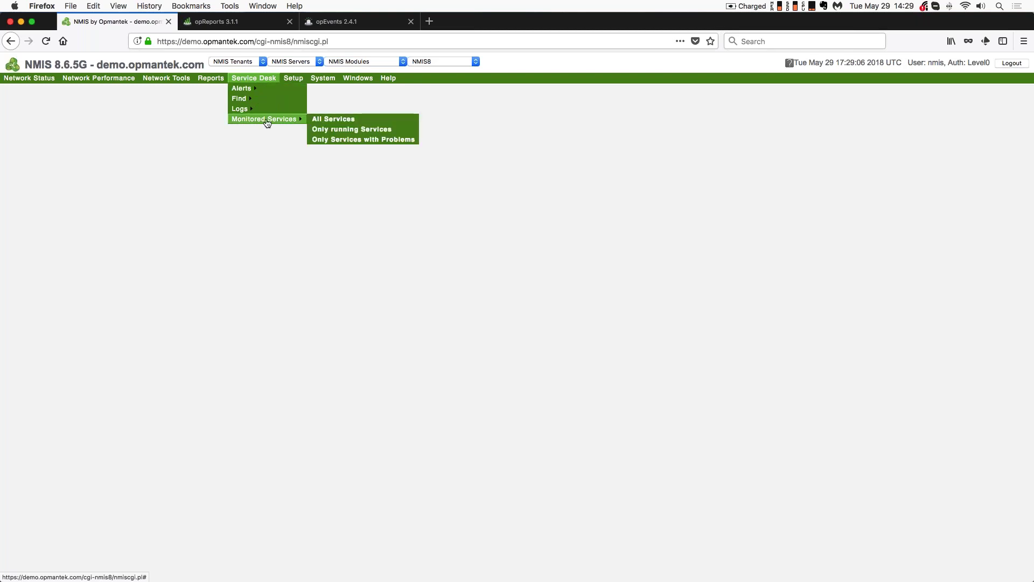
click(346, 141)
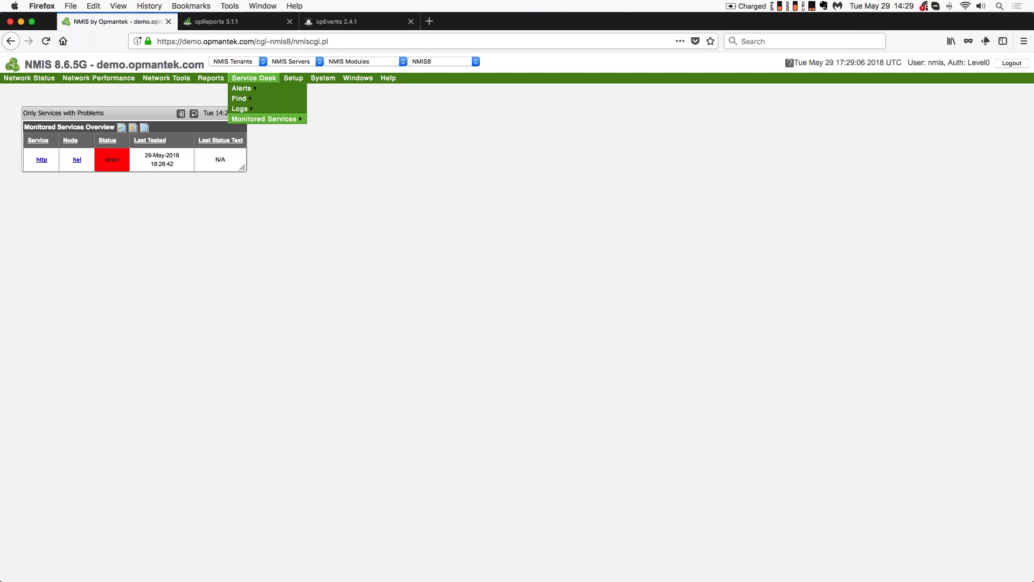
drag(150, 111, 400, 134)
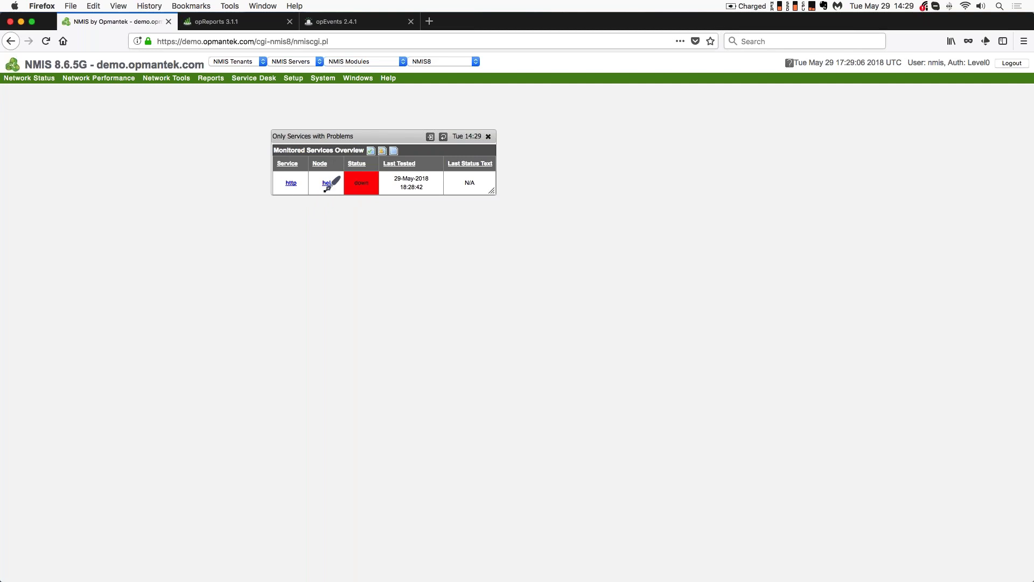
- Annotate node hel's down http service, clear the marks, and close the report
drag(325, 190, 294, 230)
mouse_move(299, 194)
mouse_down()
mouse_move(293, 174)
mouse_move(286, 192)
mouse_up()
mouse_move(357, 192)
mouse_down()
mouse_move(376, 188)
mouse_move(351, 191)
mouse_up()
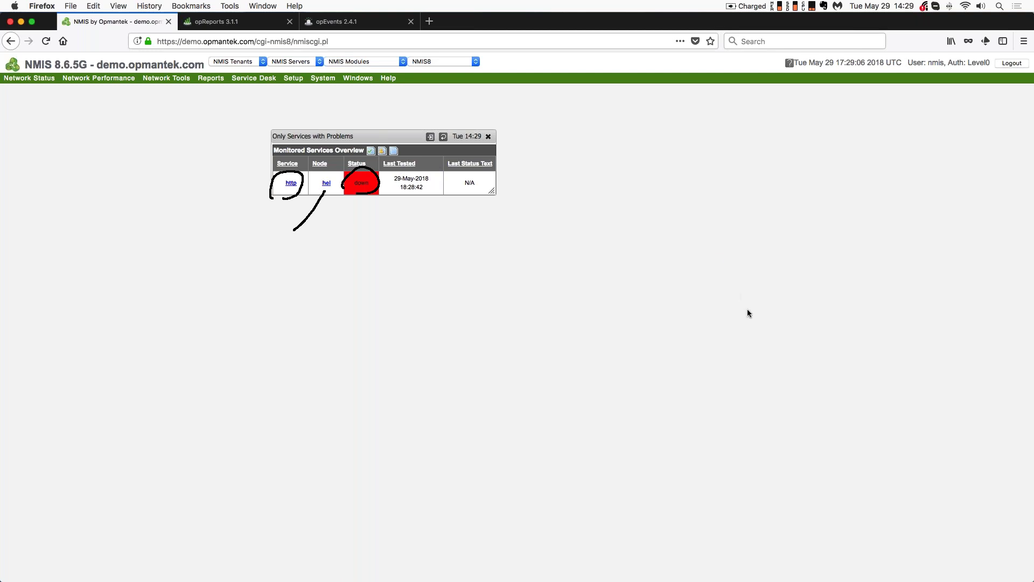
key(Escape)
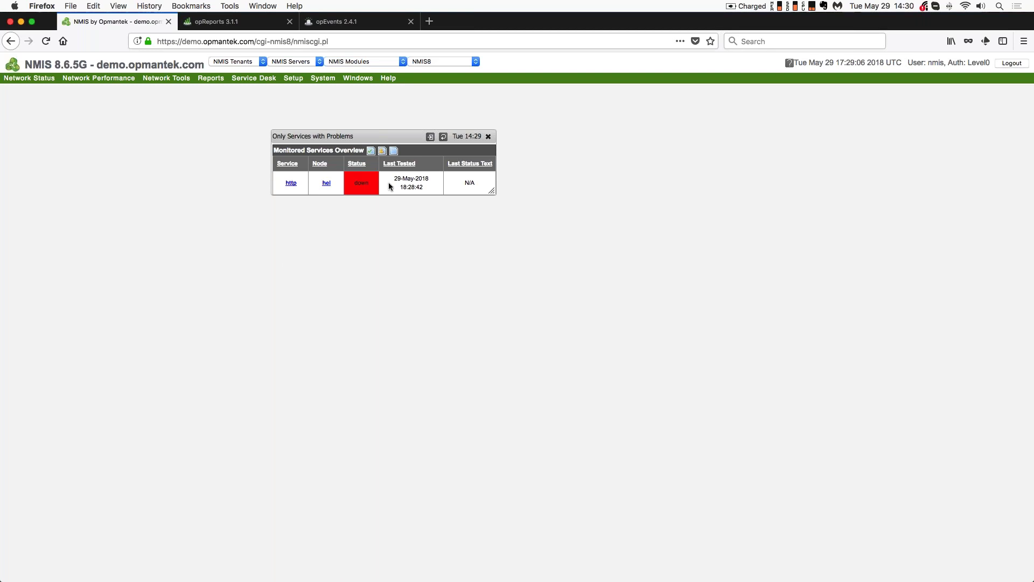
drag(402, 139, 405, 137)
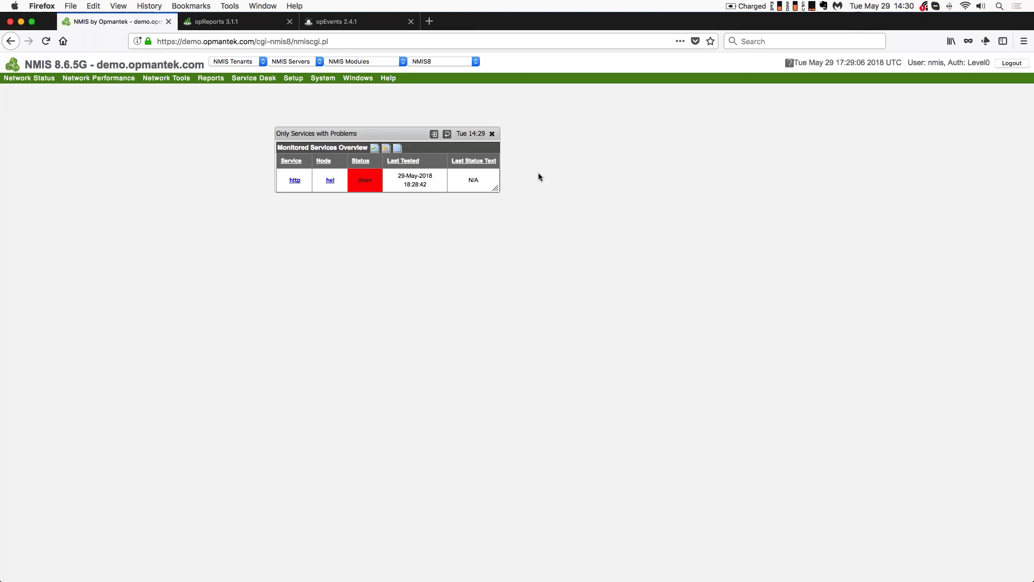
click(492, 135)
- Open the Service Desk Events list and nudge it slightly left
mouse_move(253, 79)
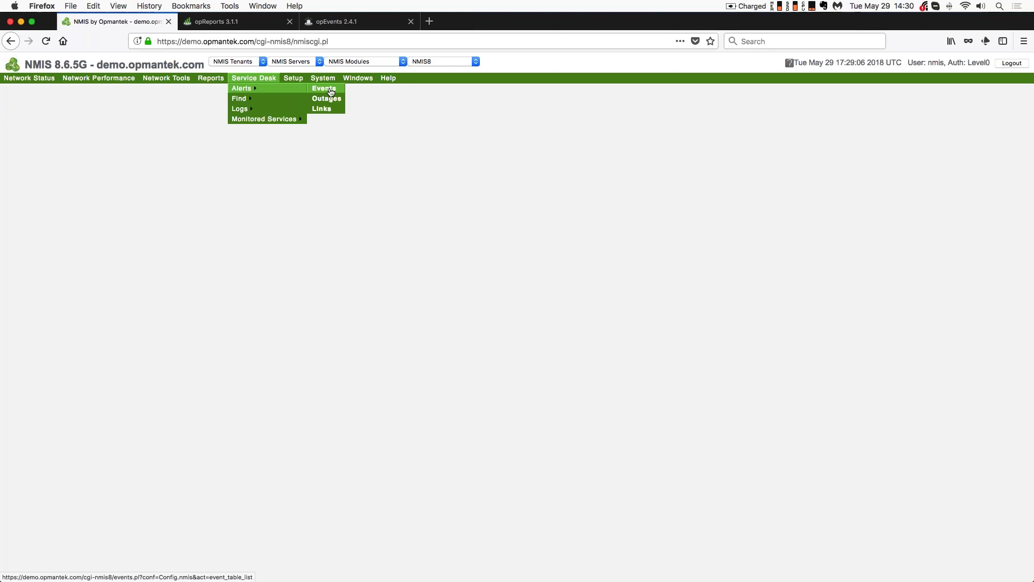
click(330, 92)
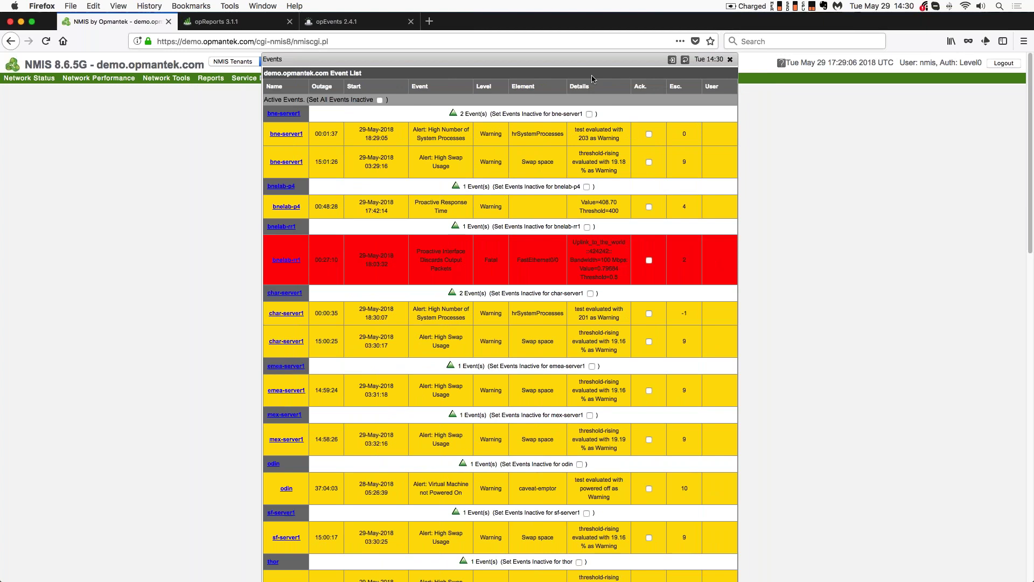
drag(591, 59, 584, 59)
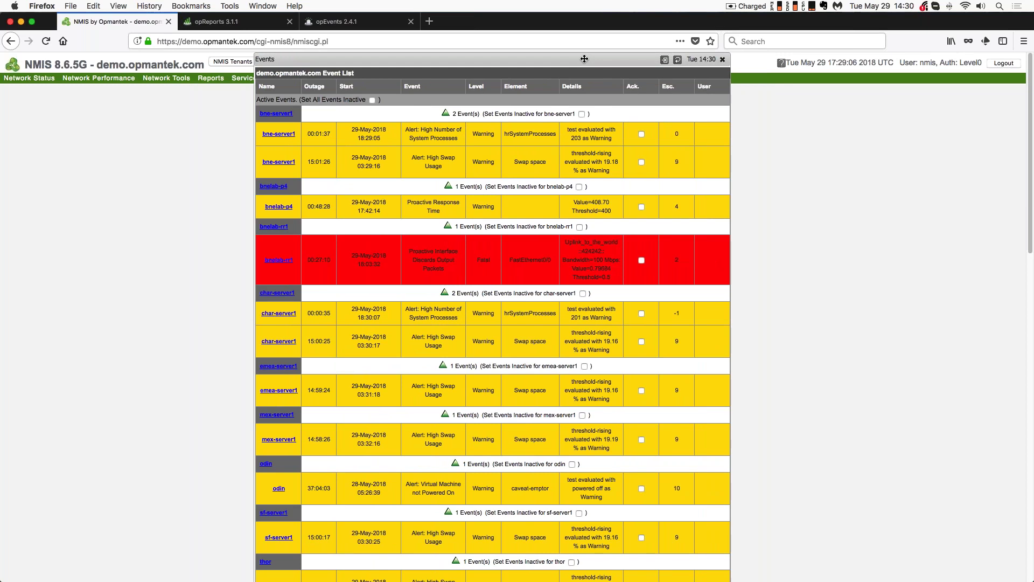
- Tick Set Events Inactive for bne-server1, bnelab-p4, bnelab-rr1 and char-server1
click(581, 115)
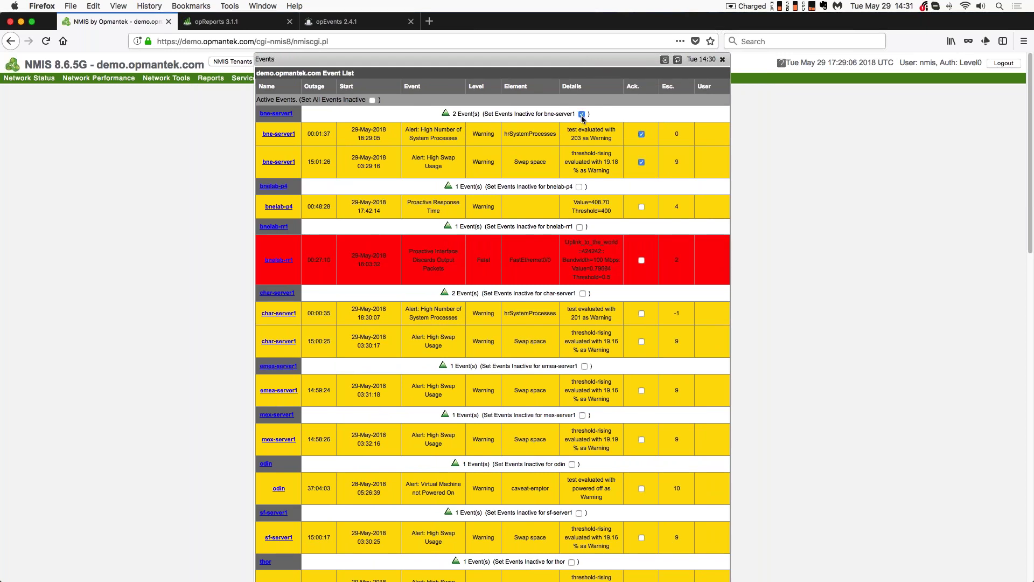
click(579, 187)
click(580, 227)
click(583, 294)
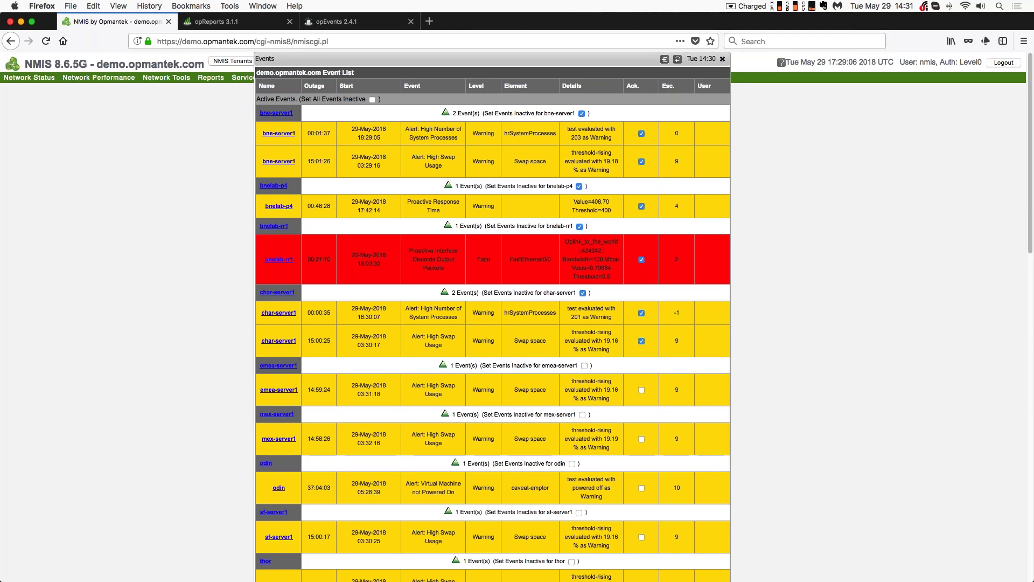
- Submit the event list changes and return to the top of the reloaded per-node events table
scroll(493, 318, down, 15)
scroll(493, 318, down, 2)
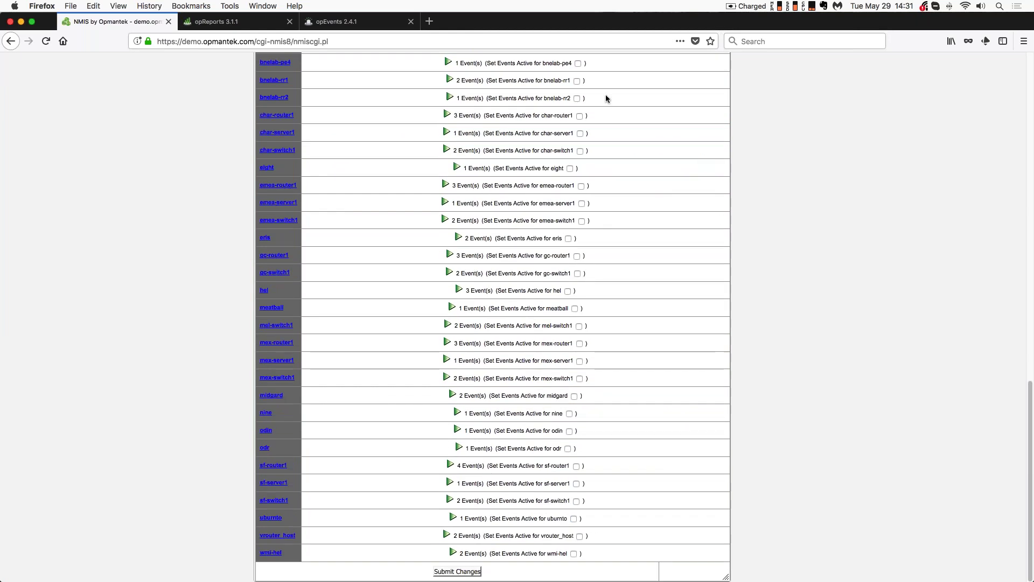
scroll(543, 200, up, 1)
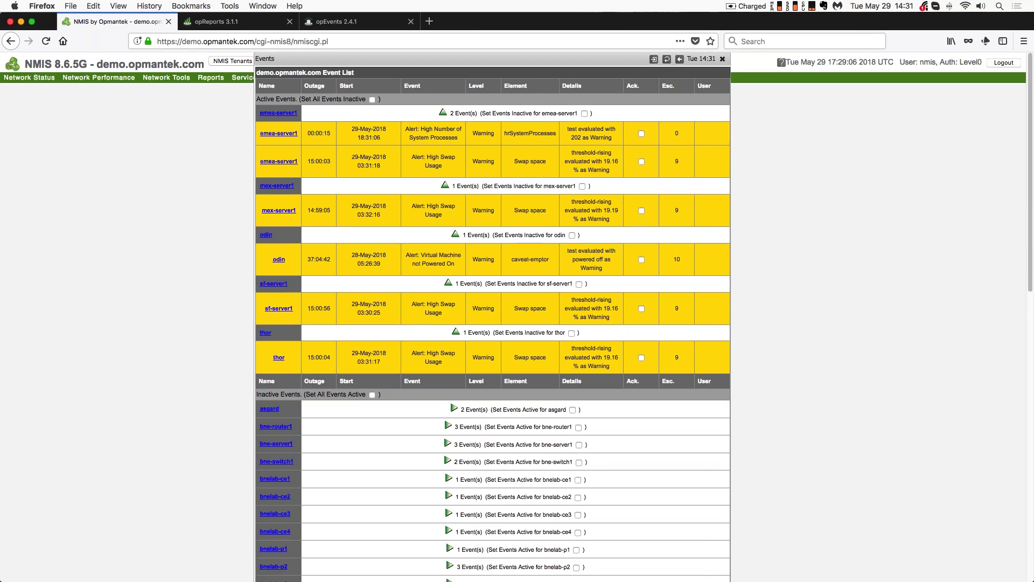
scroll(371, 217, down, 5)
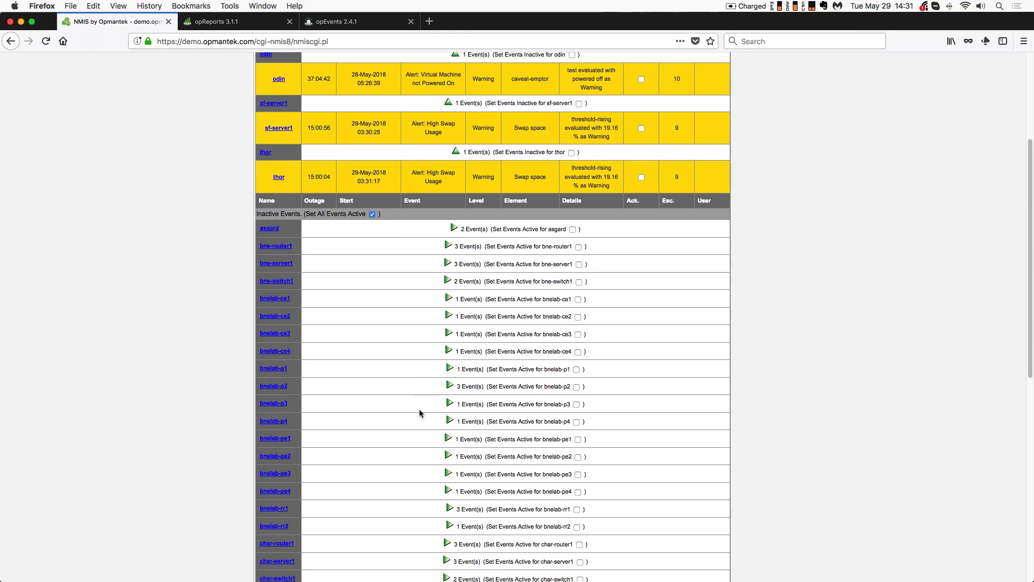
scroll(429, 456, down, 7)
scroll(429, 457, down, 5)
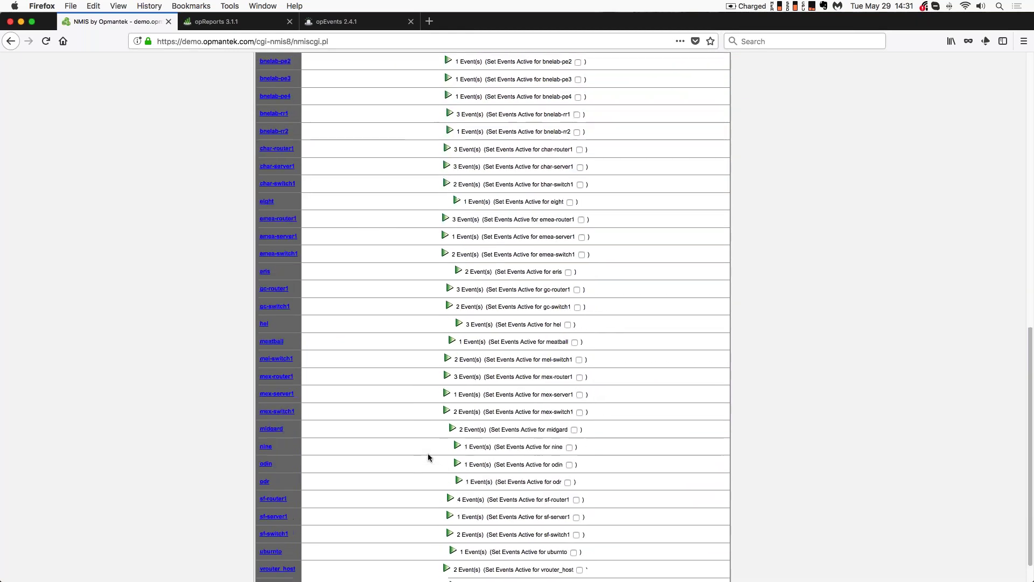
click(455, 573)
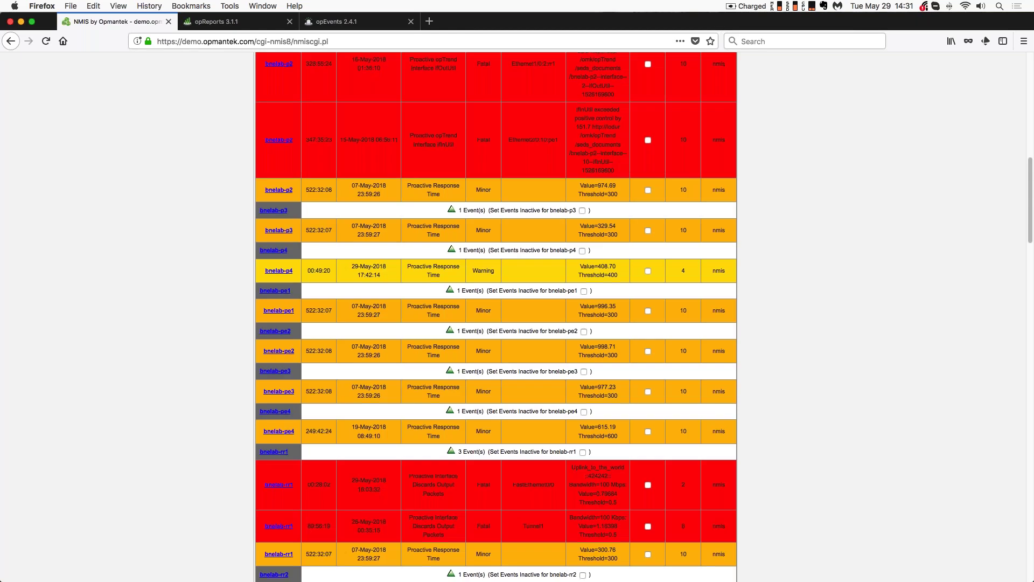
scroll(377, 313, down, 6)
scroll(496, 316, up, 10)
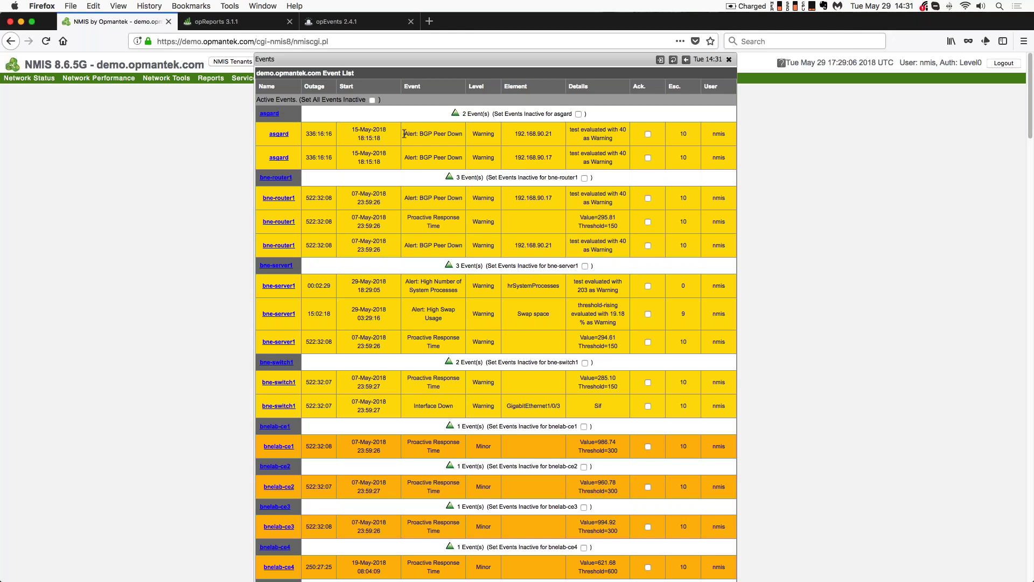
- Highlight the Alert: BGP Peer Down text in the two asgard event rows
drag(404, 134, 461, 133)
drag(405, 158, 470, 160)
scroll(455, 232, down, 3)
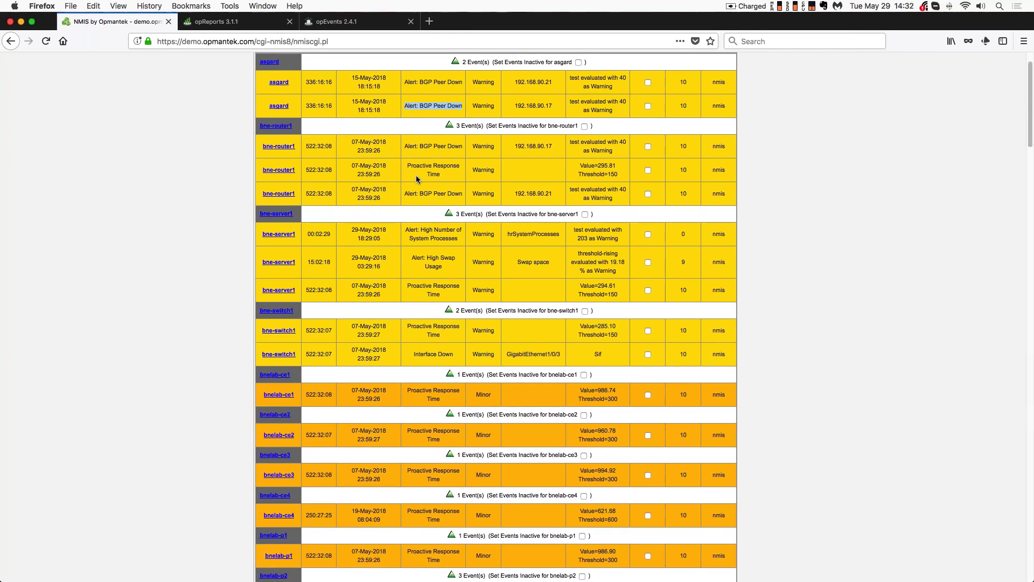
scroll(416, 176, down, 4)
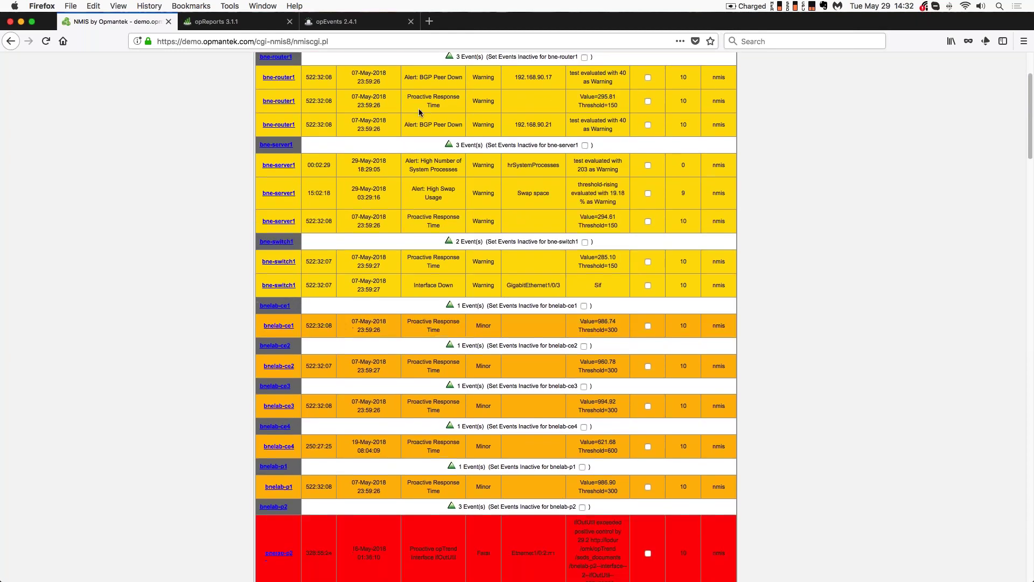
scroll(420, 112, up, 1)
- Point out bne-router1's alert text and its Value=295.81 detail
drag(413, 113, 470, 127)
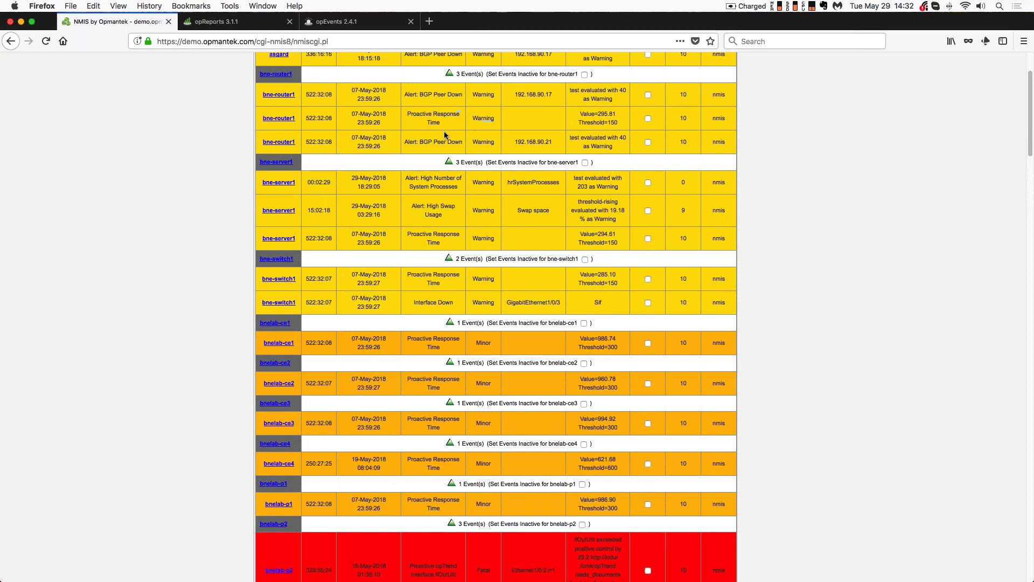
click(429, 144)
drag(579, 113, 616, 114)
click(582, 114)
- Highlight bne-server1's system processes alert and 203 Warning detail, then shift the Events window left
drag(405, 178, 433, 178)
scroll(433, 178, down, 2)
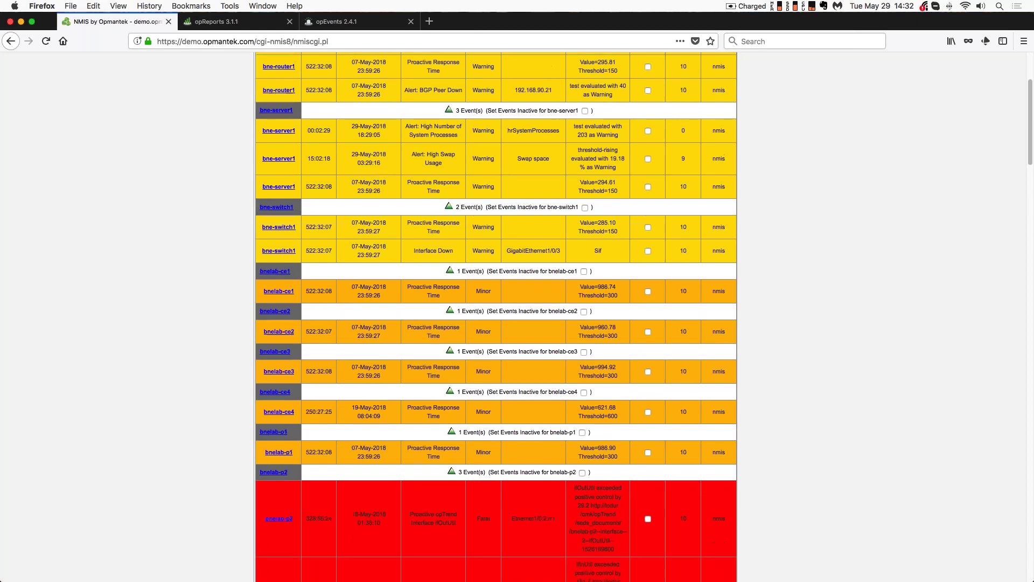
click(587, 128)
triple_click(587, 128)
scroll(503, 218, up, 5)
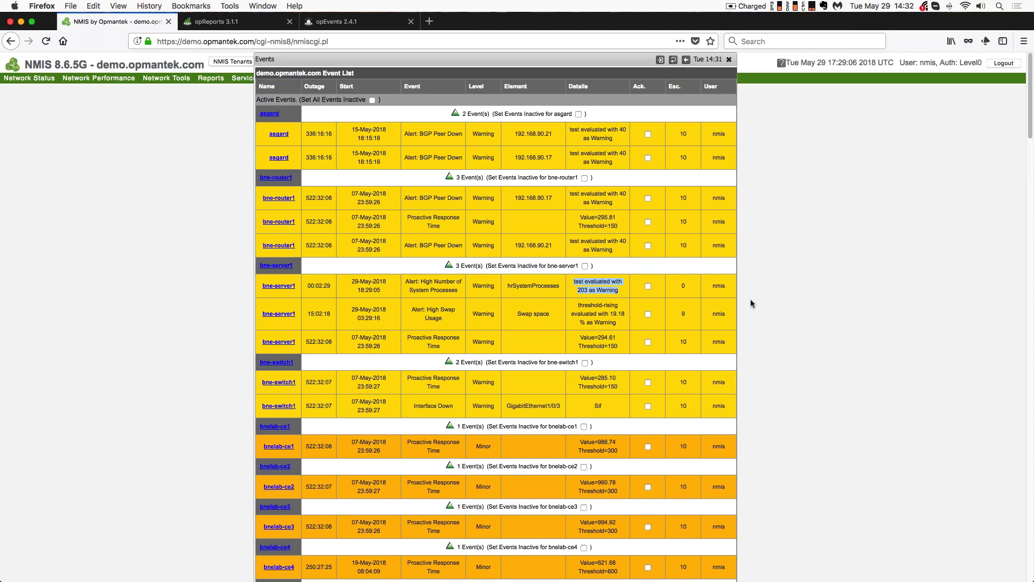
click(780, 304)
drag(493, 56, 447, 48)
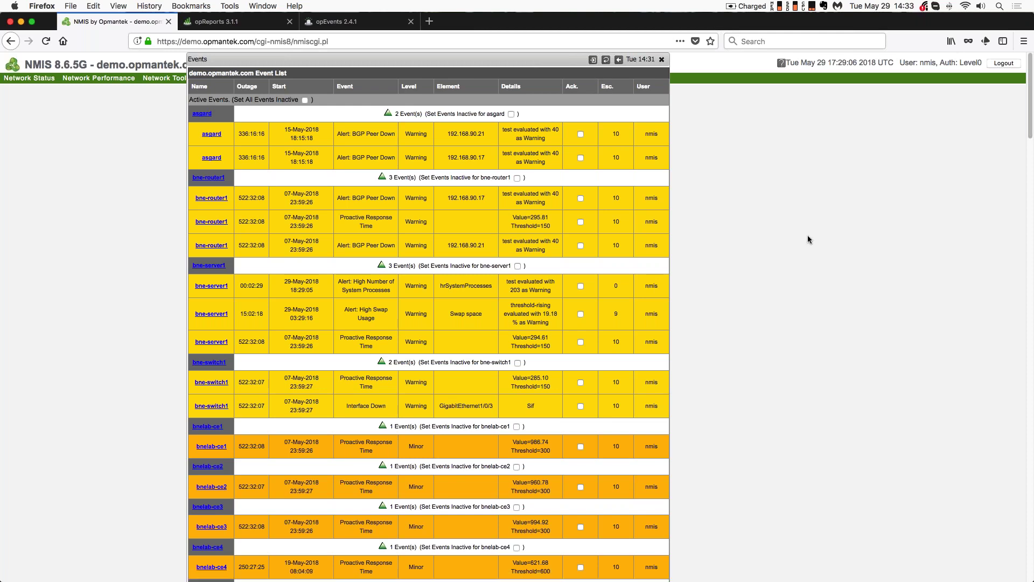
- Circle the Events window, show and dismiss its link options, and nudge it further left
mouse_move(588, 67)
mouse_down()
mouse_move(614, 47)
mouse_move(575, 81)
mouse_up()
right_click(592, 60)
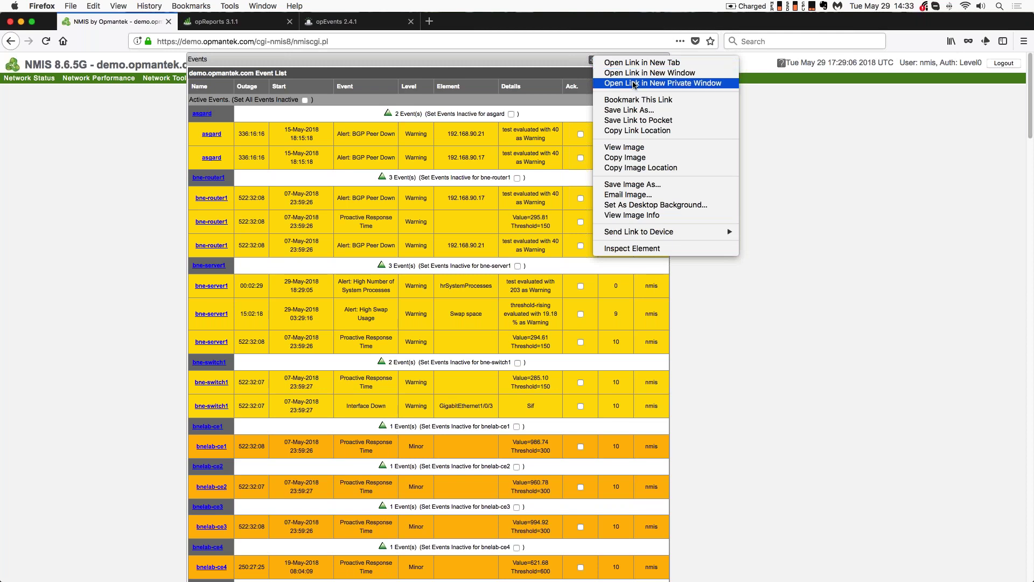
key(Escape)
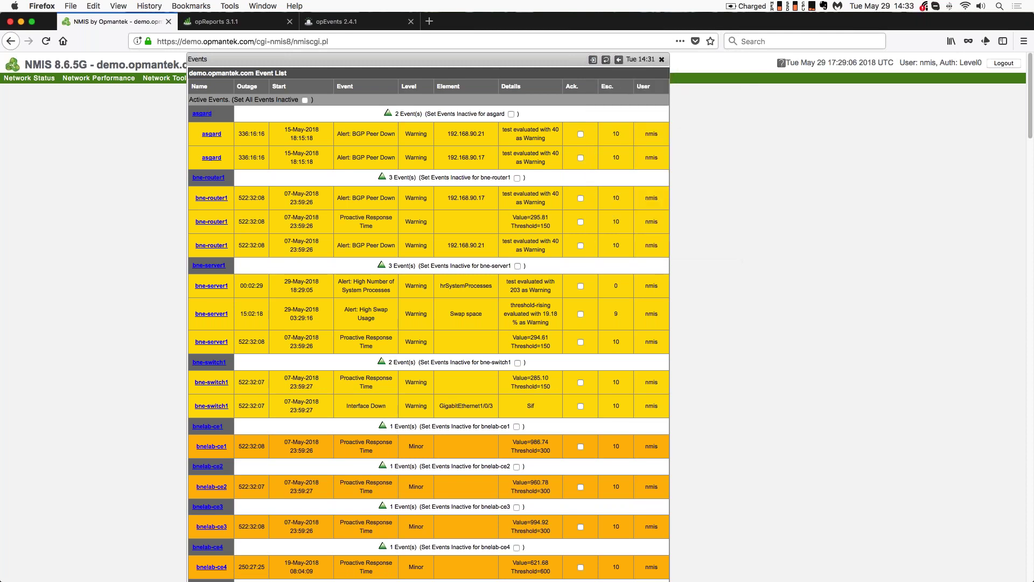
drag(506, 63, 493, 62)
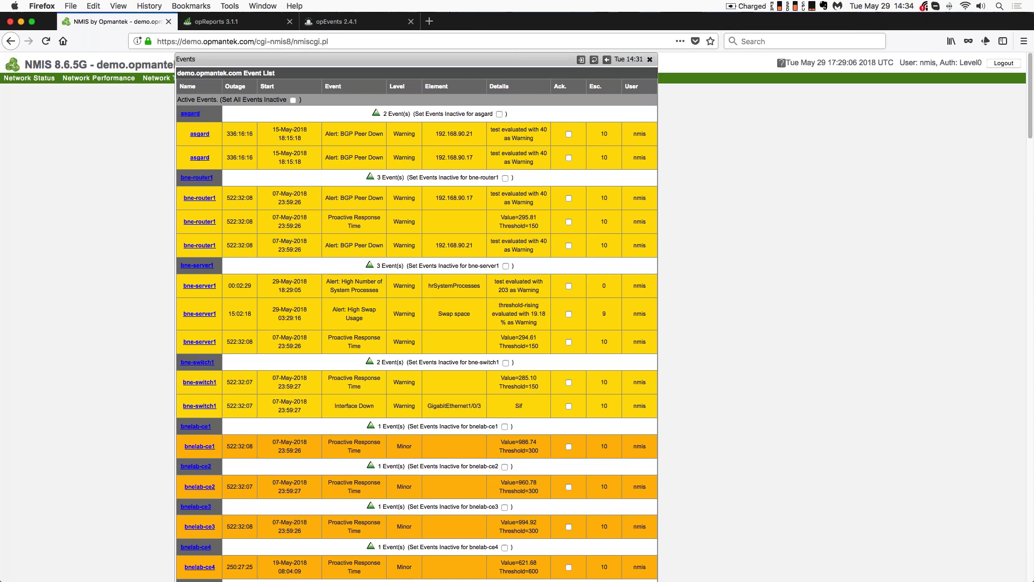
- Highlight the Event List header, scroll through the events, and return to the PowerPoint slide show
drag(182, 85, 649, 446)
click(625, 100)
scroll(493, 175, down, 10)
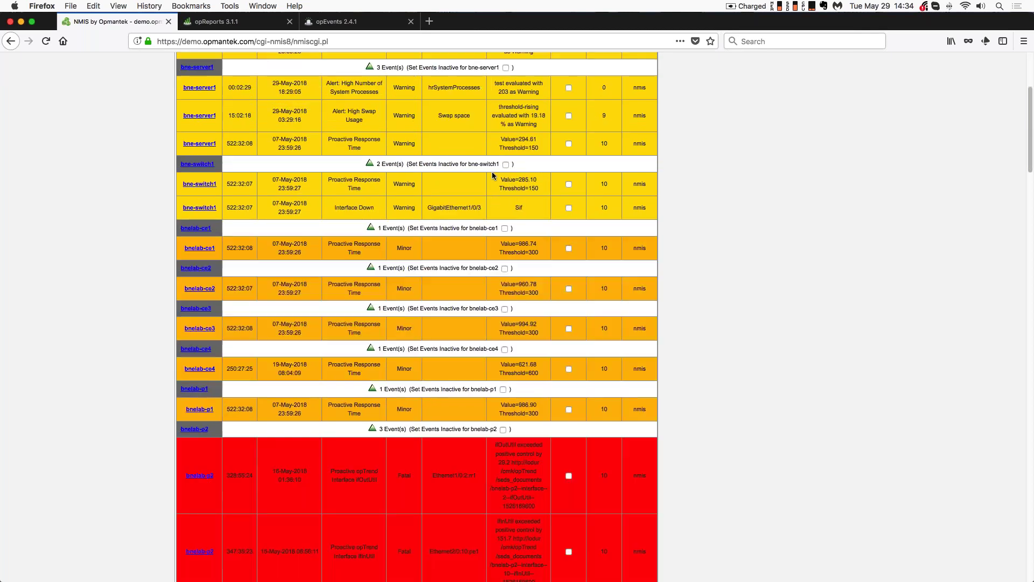
scroll(493, 175, down, 5)
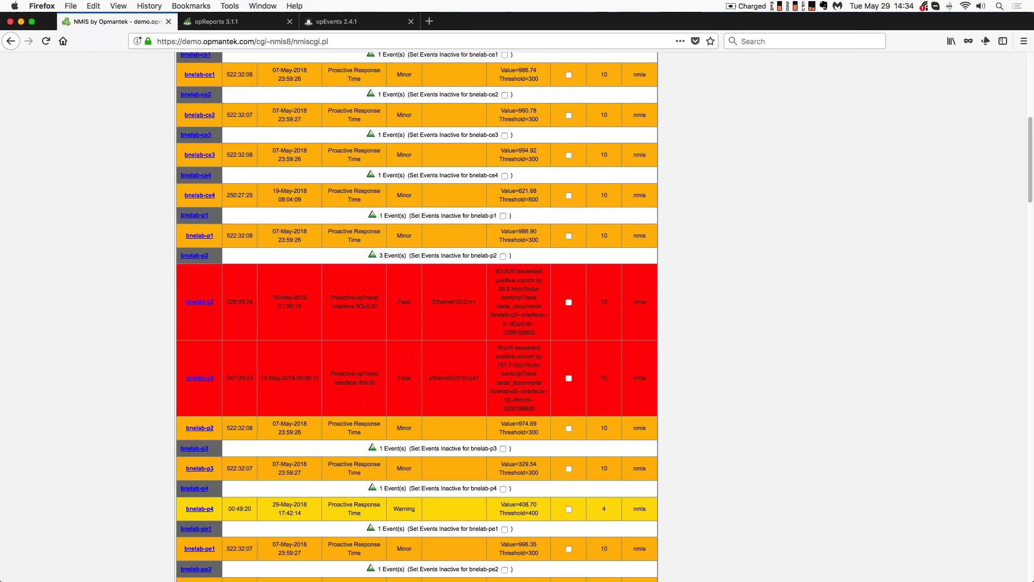
scroll(417, 317, up, 15)
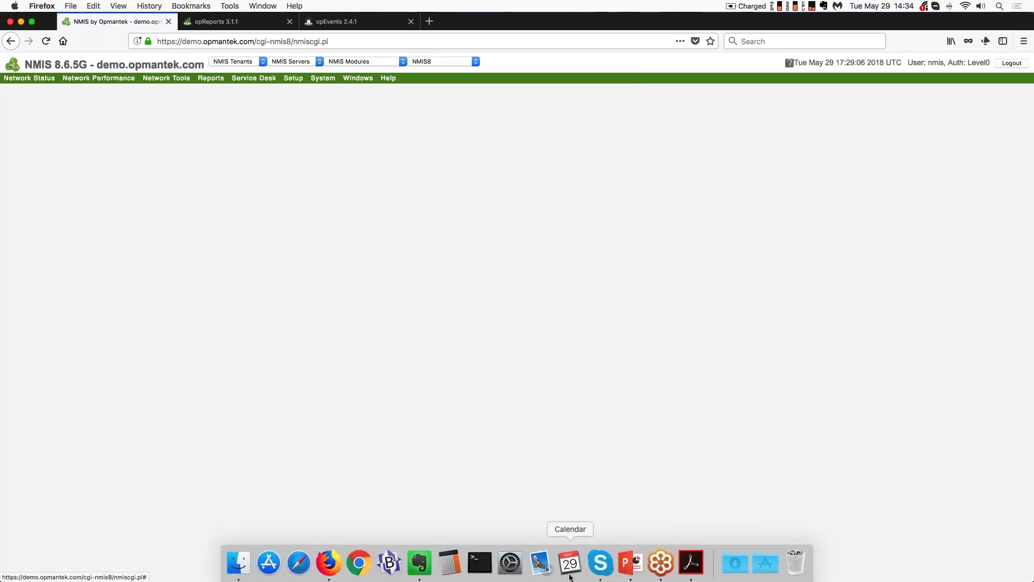
click(629, 563)
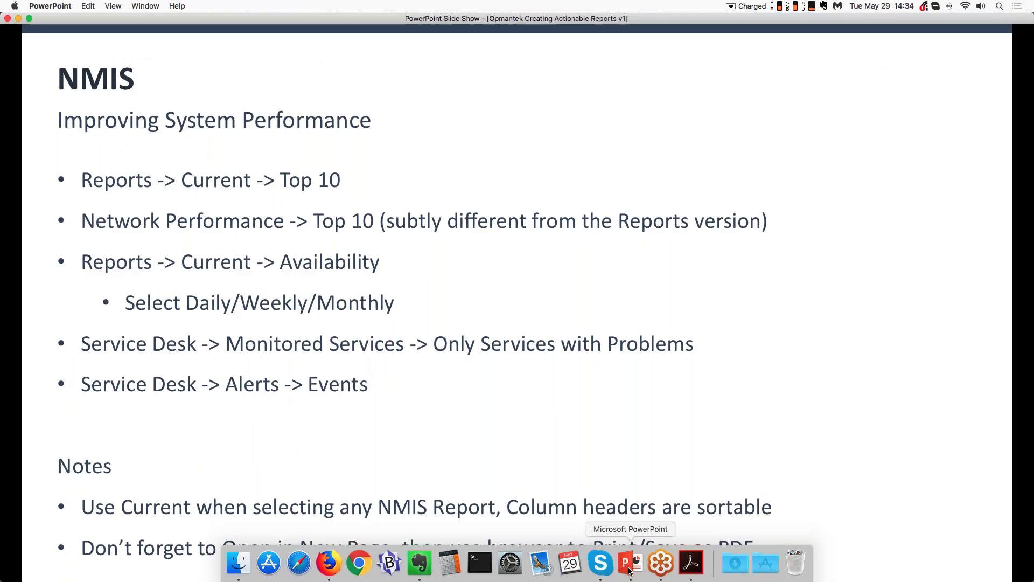
- Advance past the 'Creating Custom Reports in NMIS8 Using Scripts' title slide to the sample scripts list
click(595, 450)
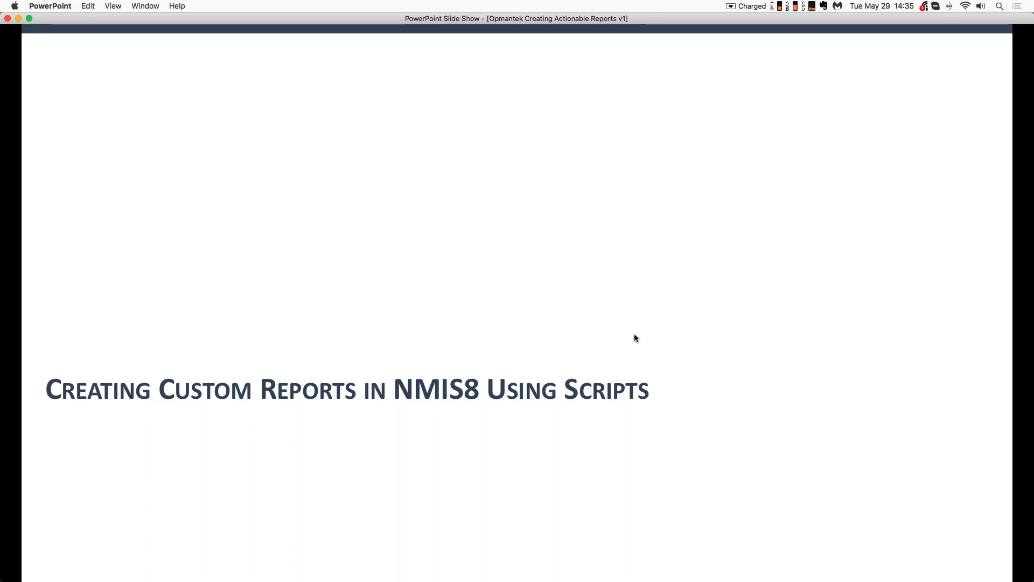
click(615, 341)
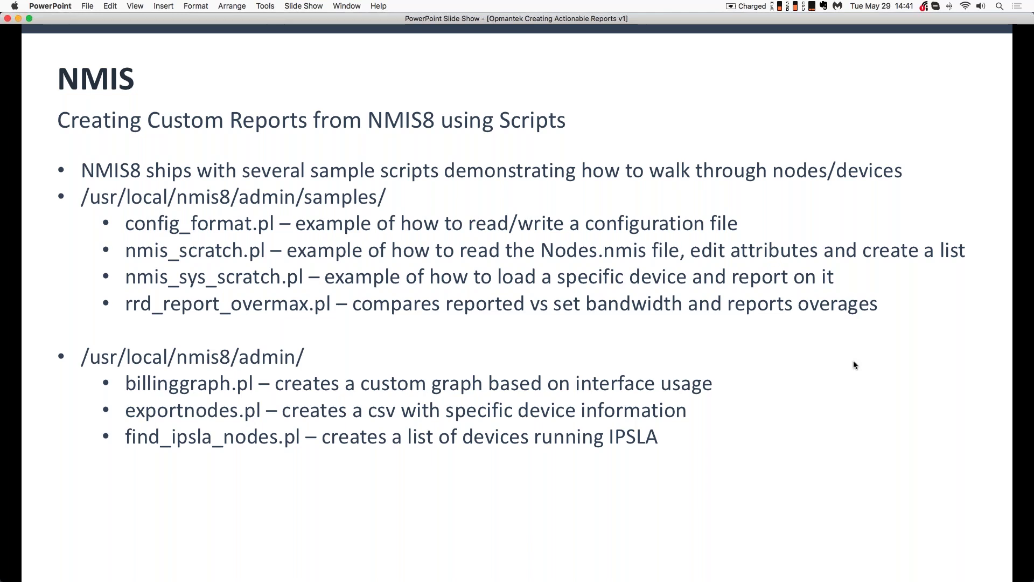
- Advance through the 'Building on NMIS8's Reporting with opReports' title to the opReports overview slide
click(728, 491)
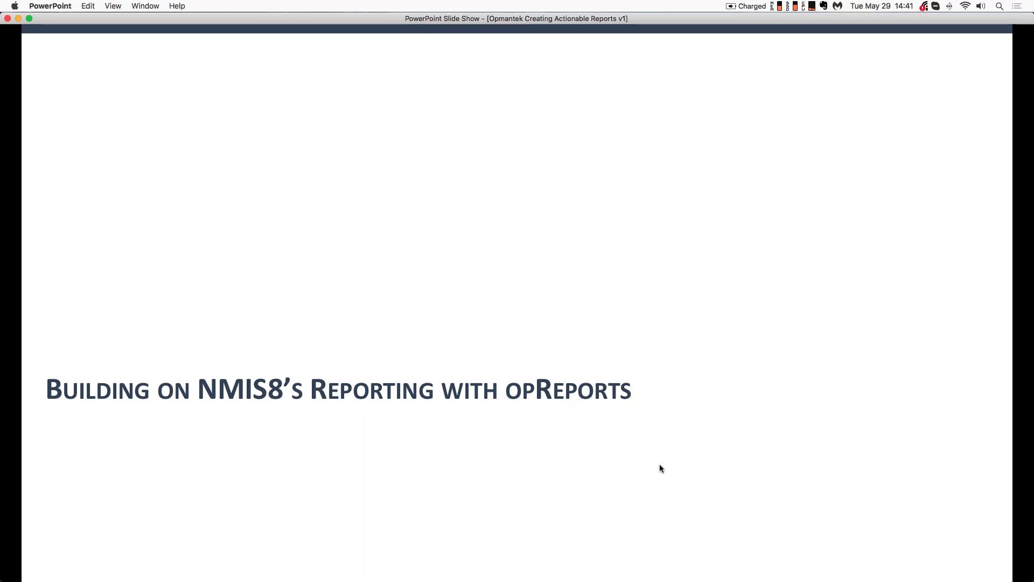
key(Right)
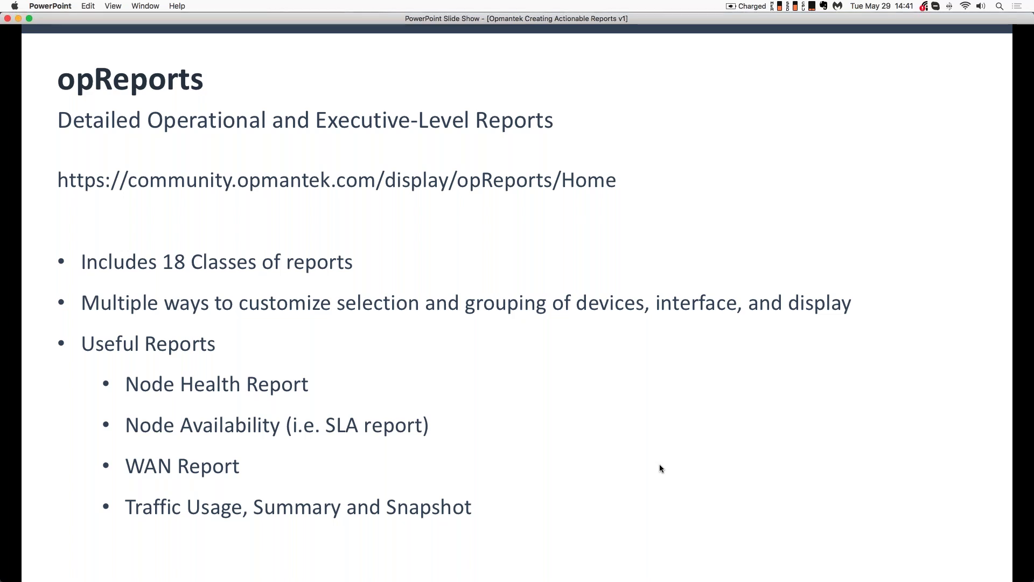
mouse_move(419, 580)
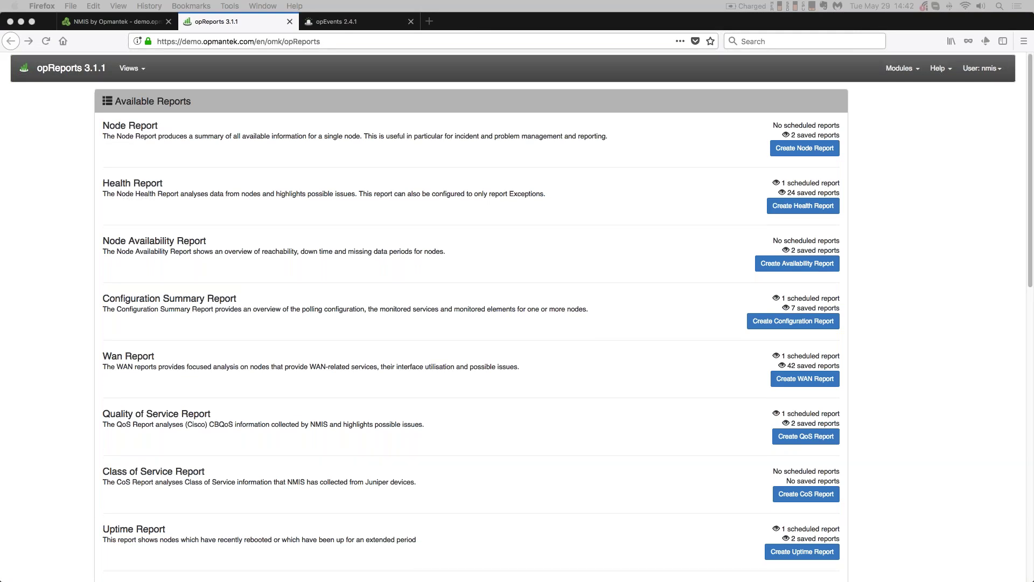
- Scroll the Available Reports page, then start a new Create Health Report form in Firefox
scroll(40, 383, down, 1)
scroll(40, 384, down, 8)
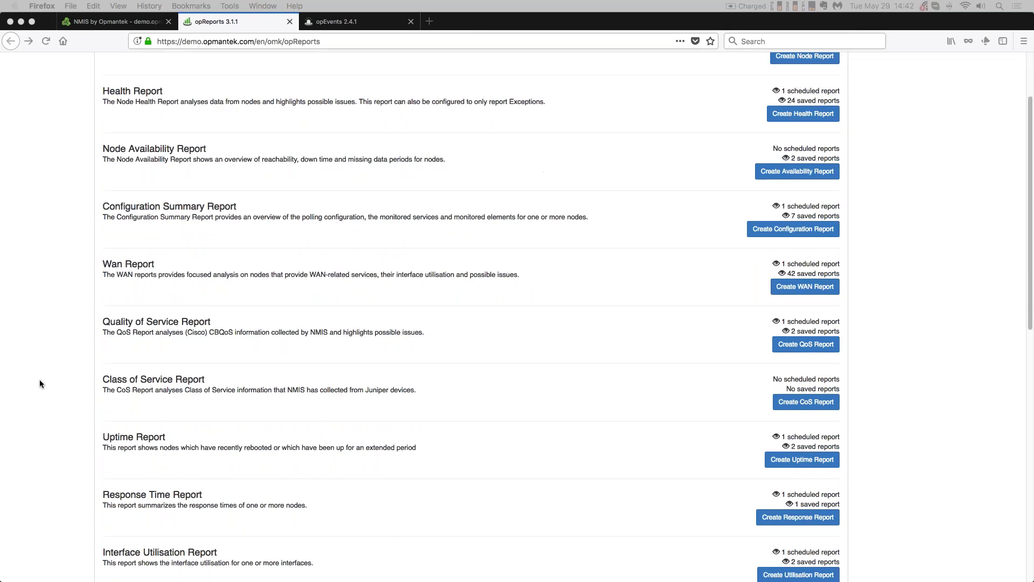
scroll(40, 384, down, 10)
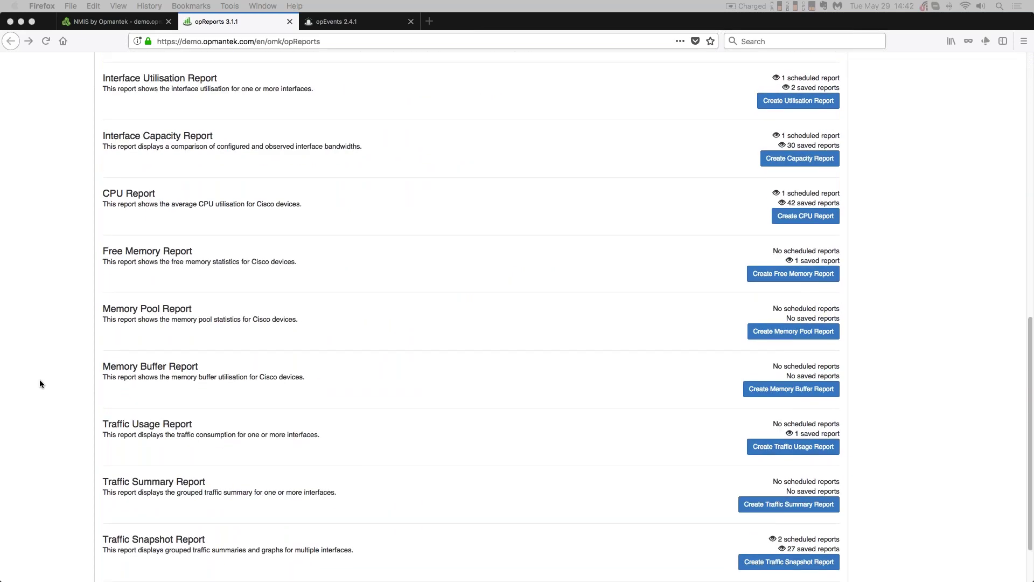
scroll(40, 380, up, 16)
scroll(40, 383, up, 2)
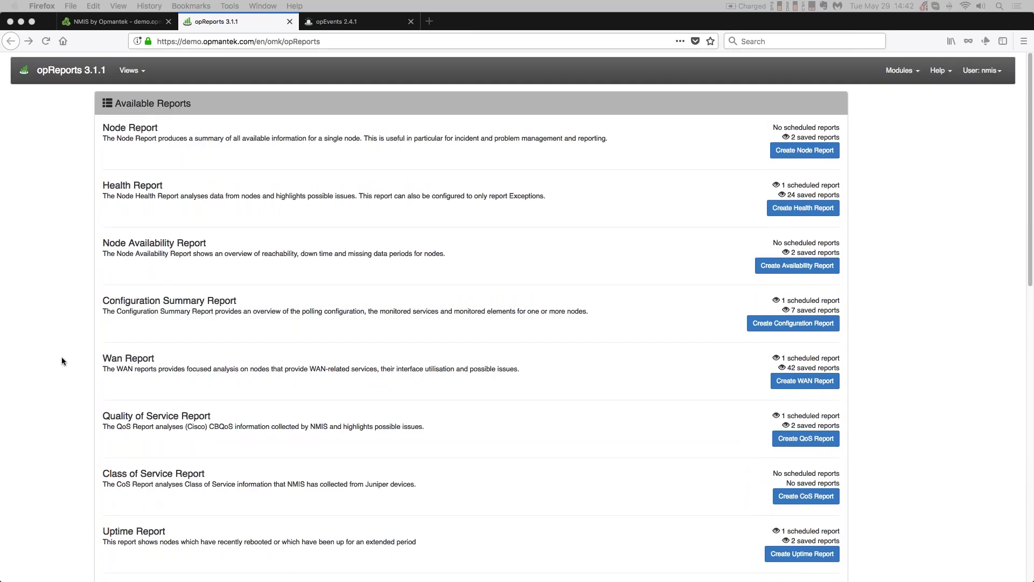
click(834, 170)
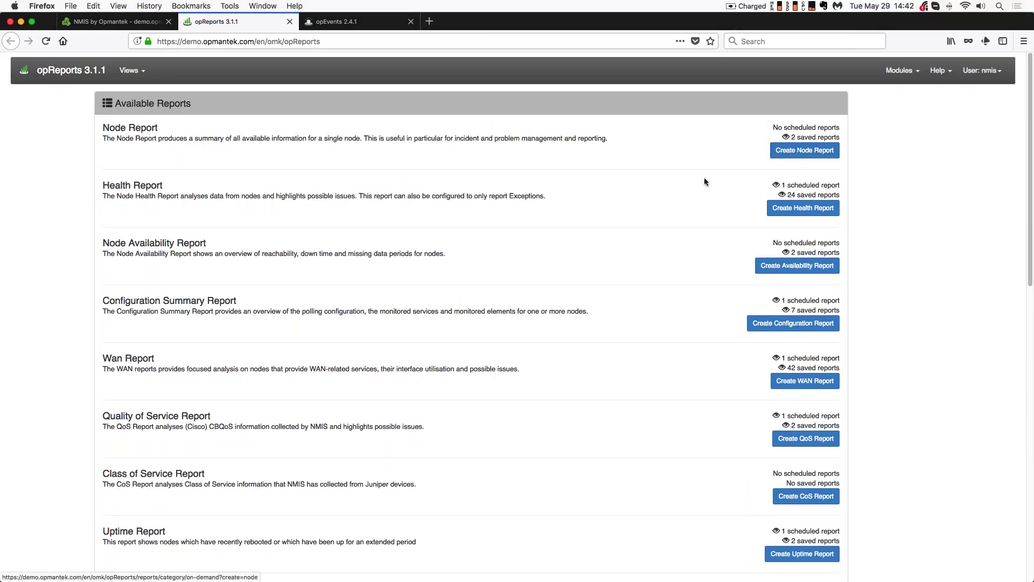
click(800, 209)
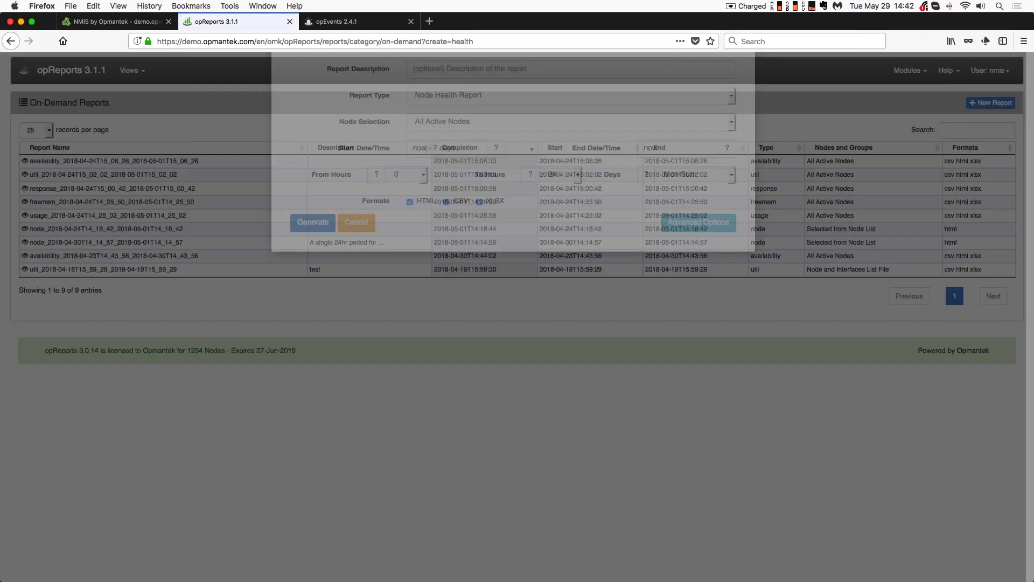
- Expand Advanced Options on the Node Health Report form and list the Node Selection choices
click(682, 263)
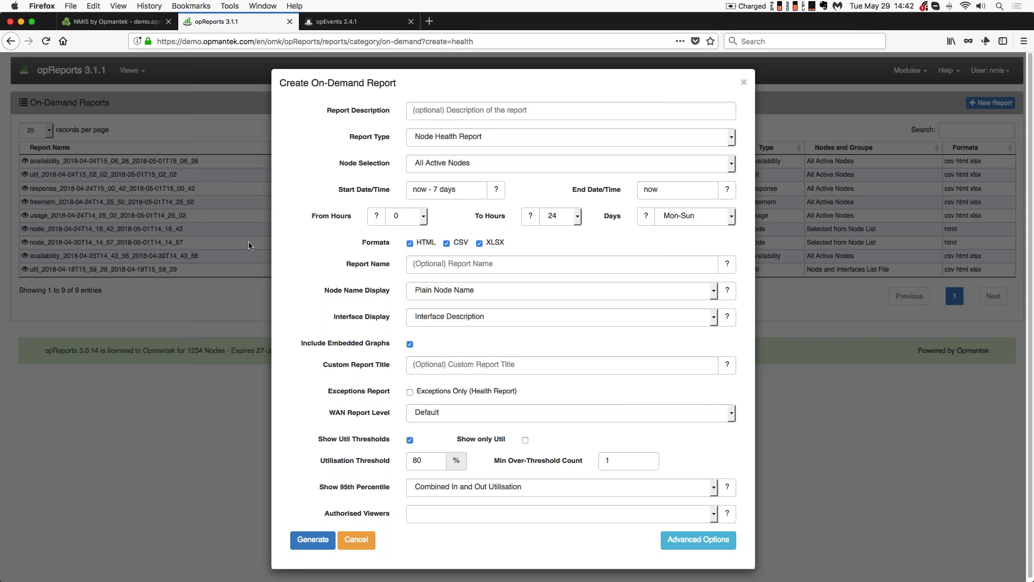
click(732, 167)
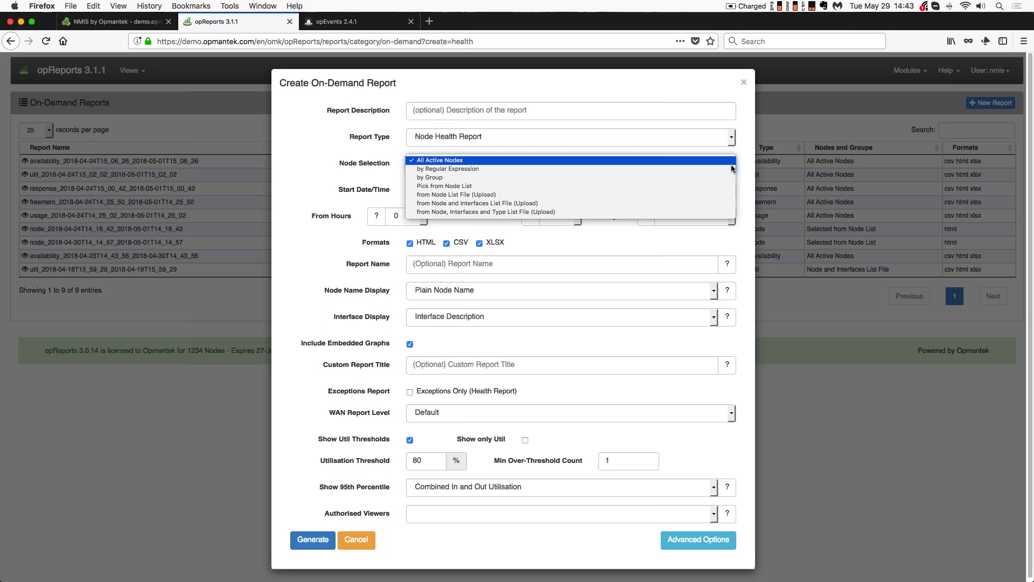
- Keep All Active Nodes, Plain Node Name and Interface Description, then cancel back to Available Reports
click(277, 157)
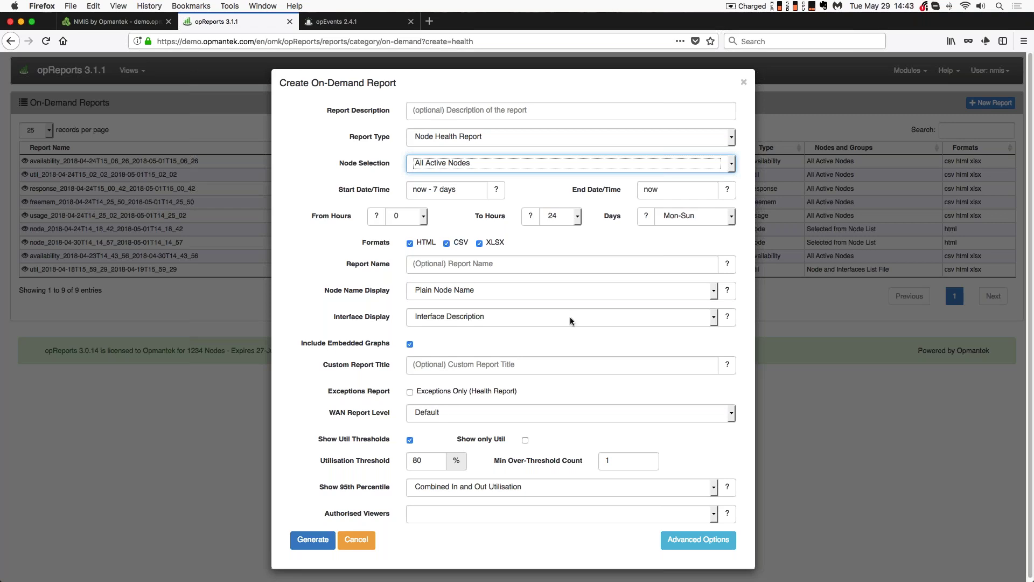
click(562, 291)
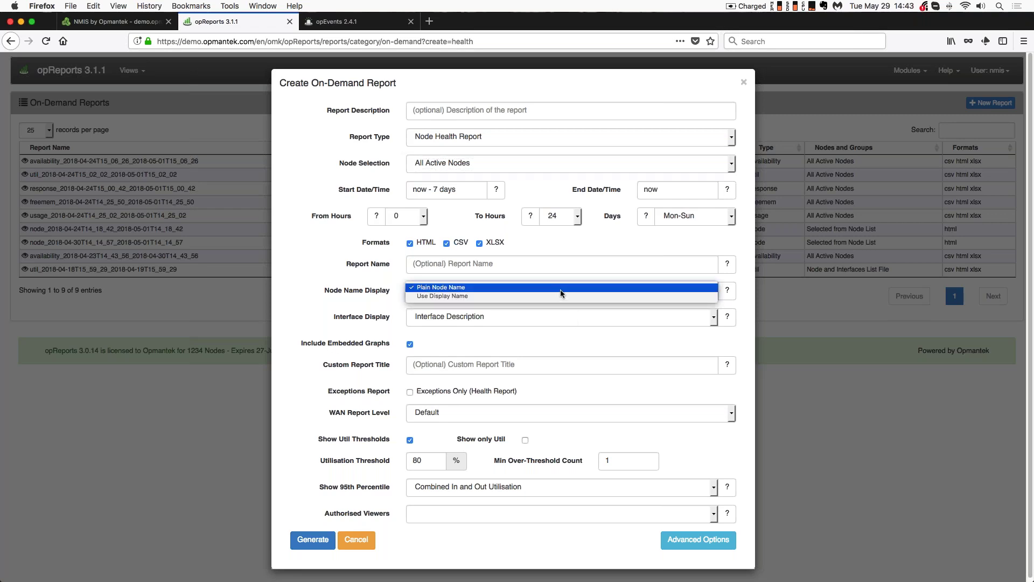
click(403, 273)
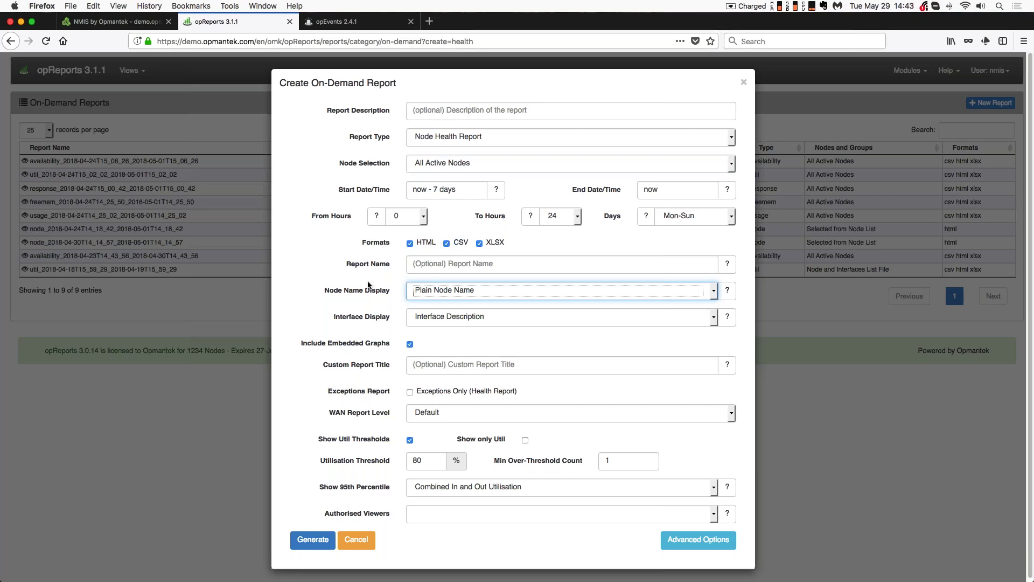
click(434, 319)
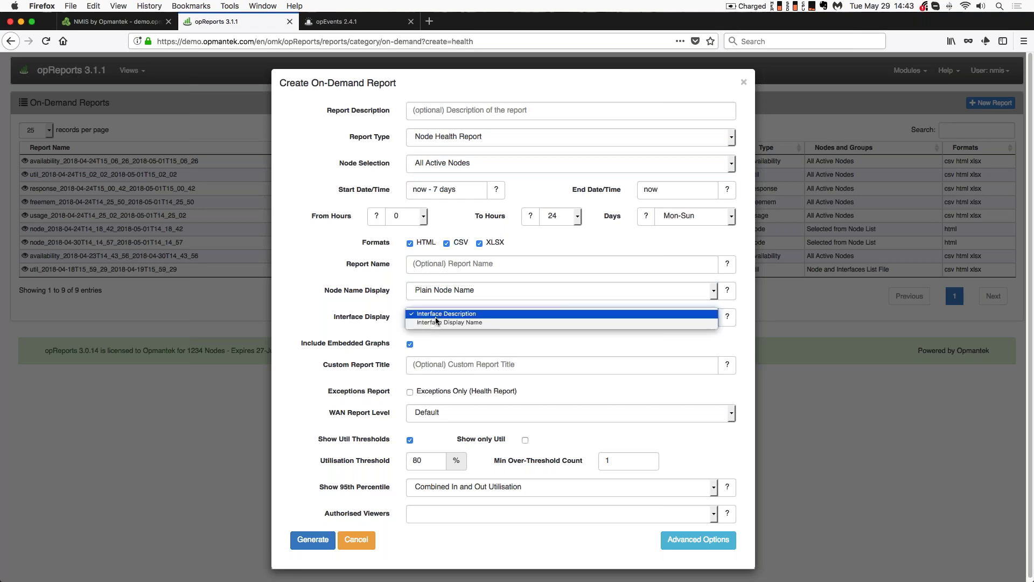
click(358, 302)
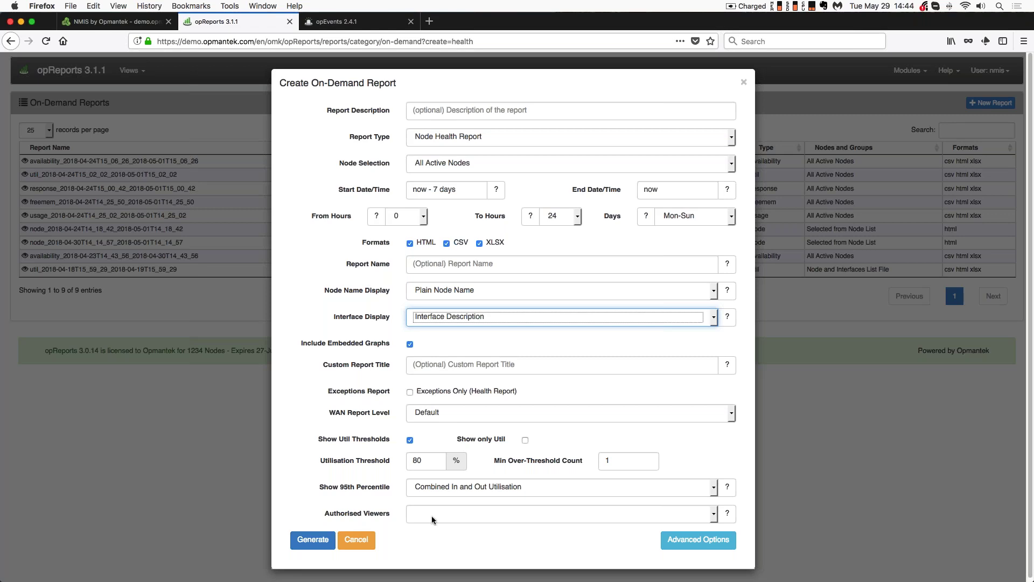
click(348, 544)
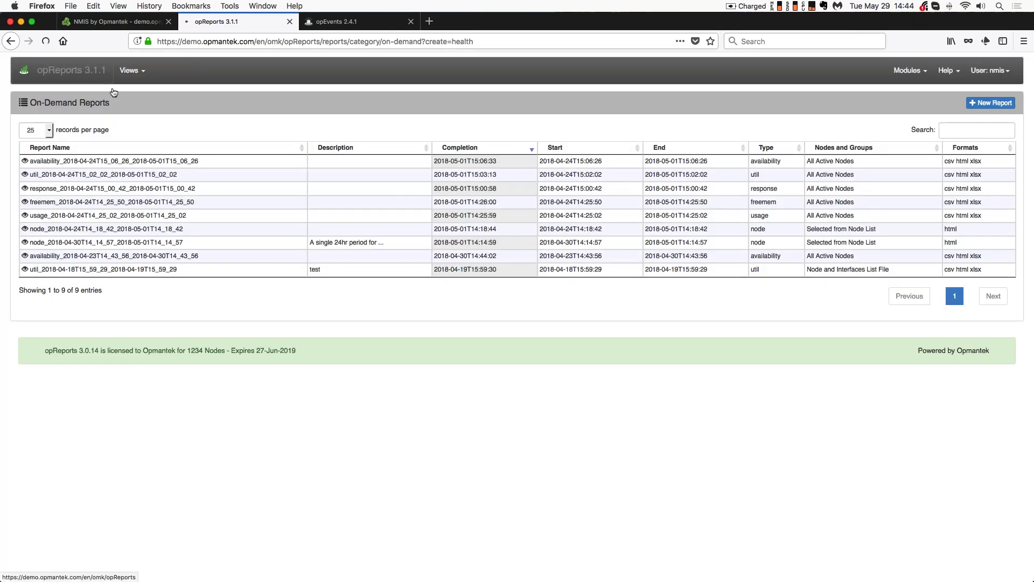
click(113, 92)
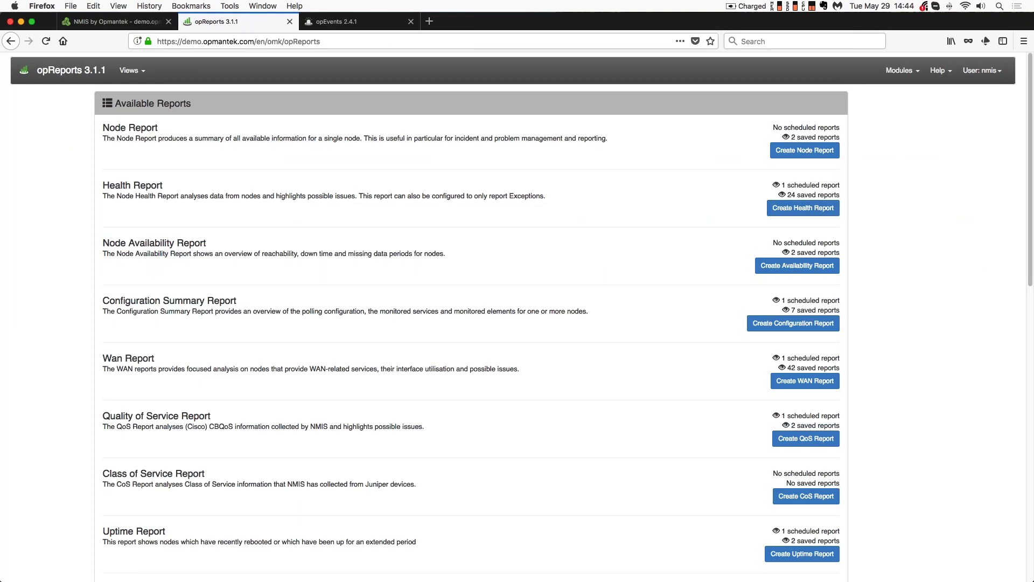
- Open the most recent of the 24 saved Health Reports
click(796, 196)
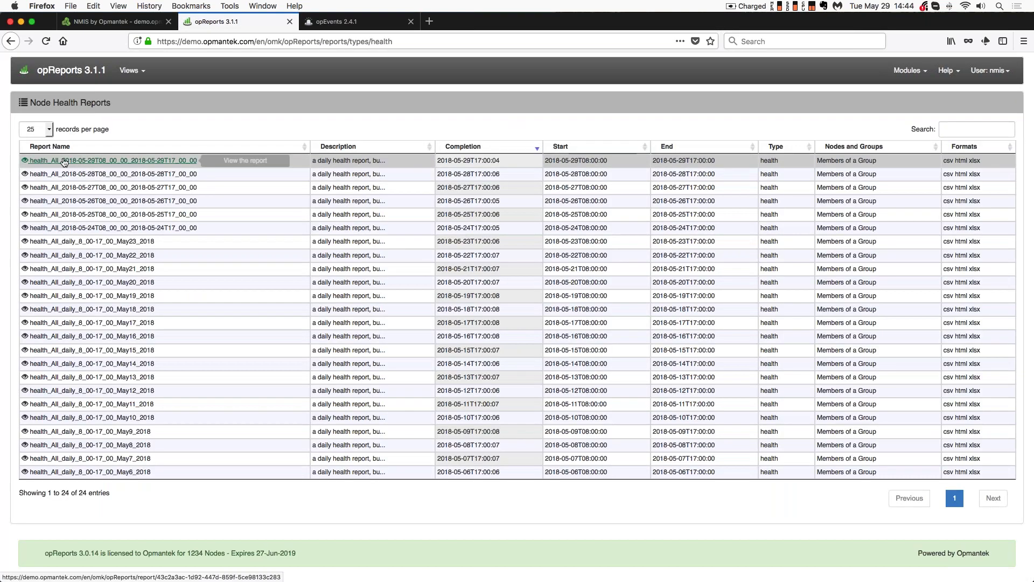
click(62, 161)
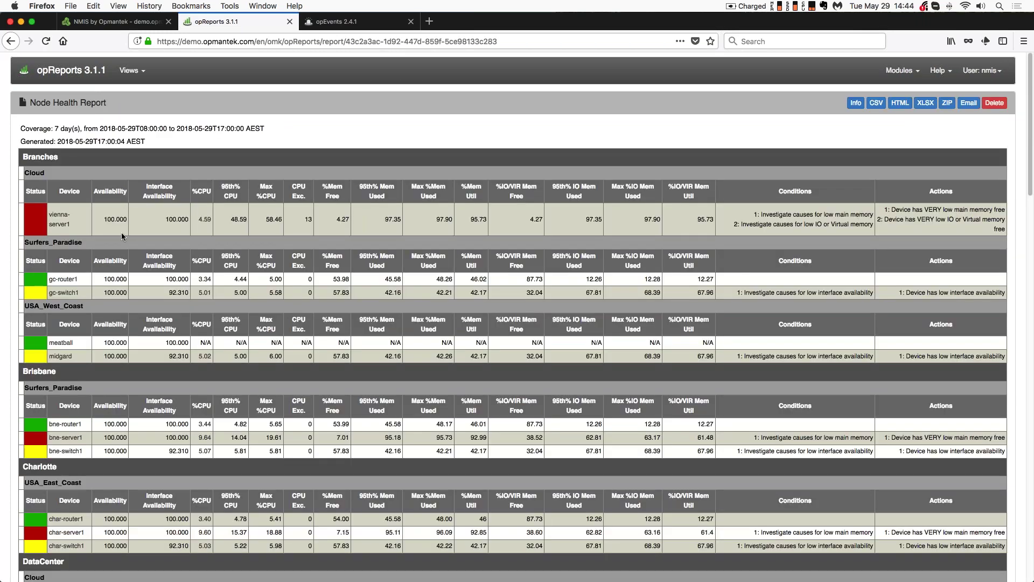
click(54, 218)
- Circle vienna-server1's conditions and red status plus the bne and char statuses, then return home
drag(862, 171, 723, 198)
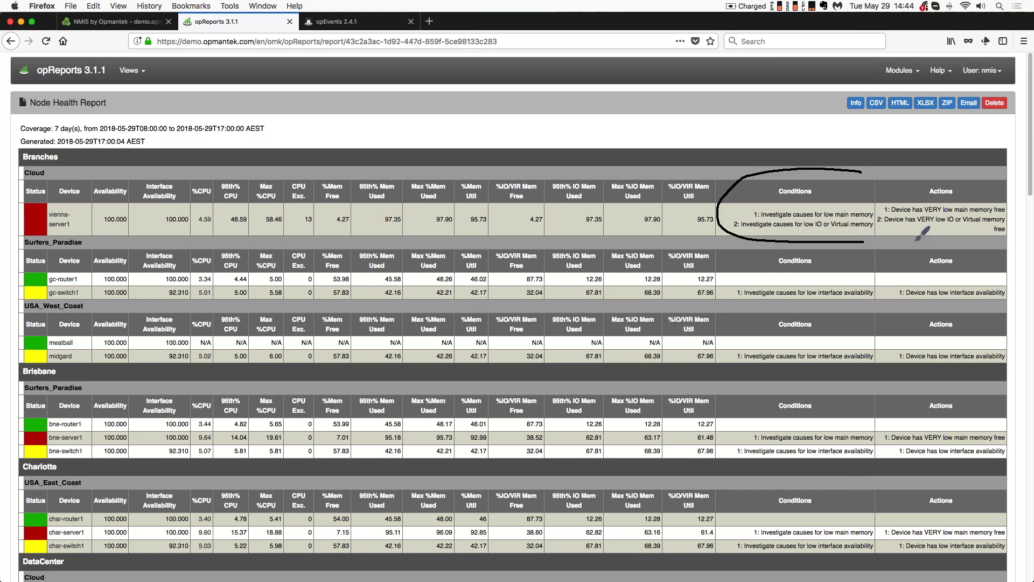
mouse_move(922, 233)
mouse_down()
mouse_move(1028, 215)
mouse_move(904, 168)
mouse_move(753, 172)
mouse_up()
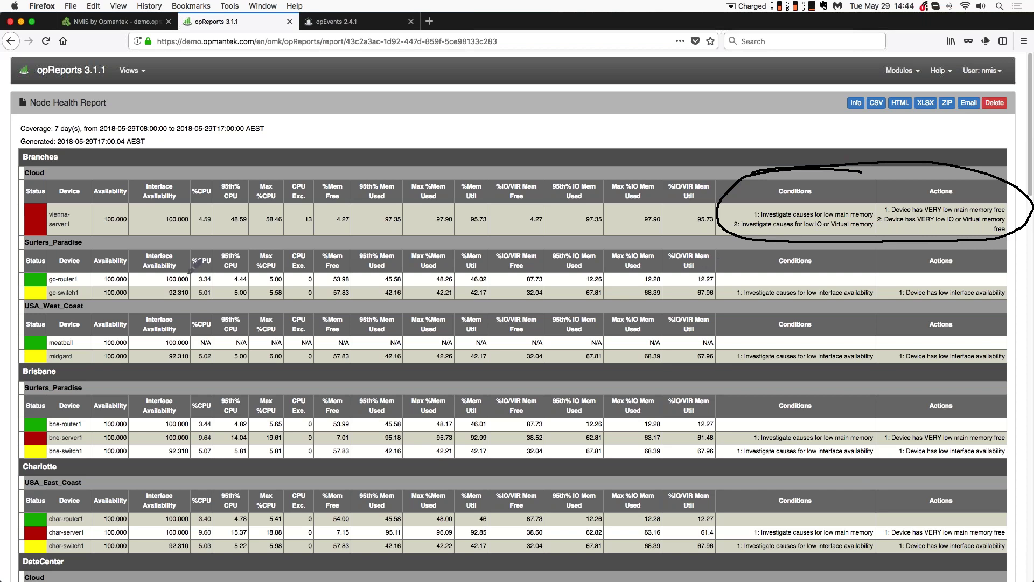
mouse_move(11, 244)
mouse_down()
mouse_move(81, 189)
mouse_move(8, 224)
mouse_move(30, 252)
mouse_up()
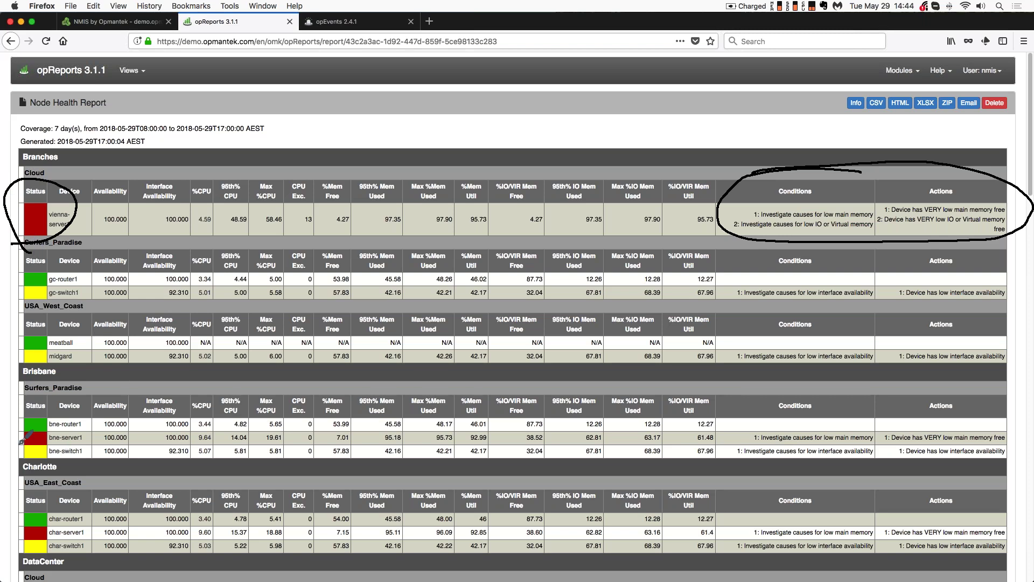
mouse_move(21, 445)
mouse_down()
mouse_move(28, 415)
mouse_move(15, 442)
mouse_up()
mouse_move(48, 547)
mouse_down()
mouse_move(19, 546)
mouse_move(33, 518)
mouse_up()
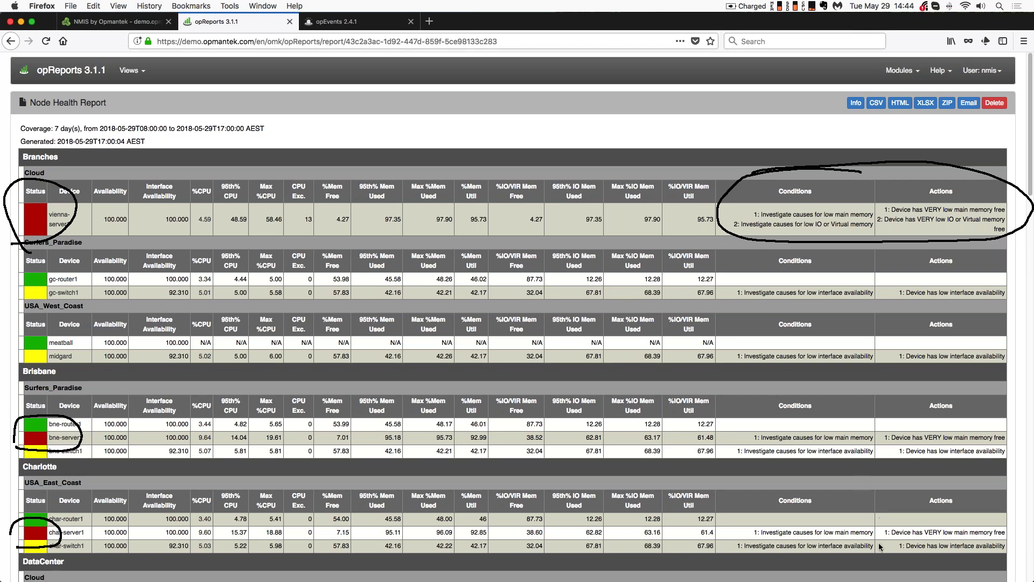
key(Escape)
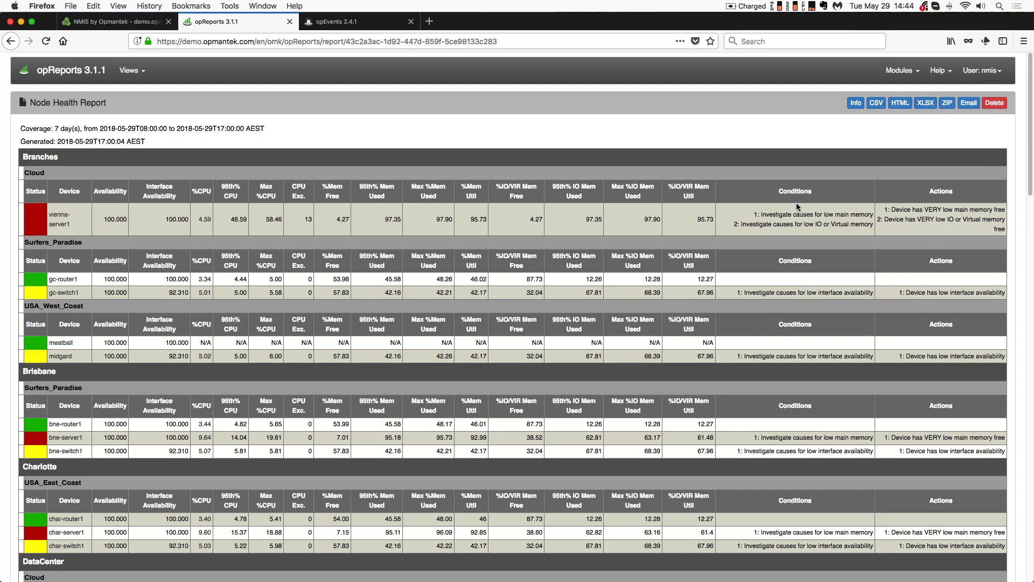
click(71, 70)
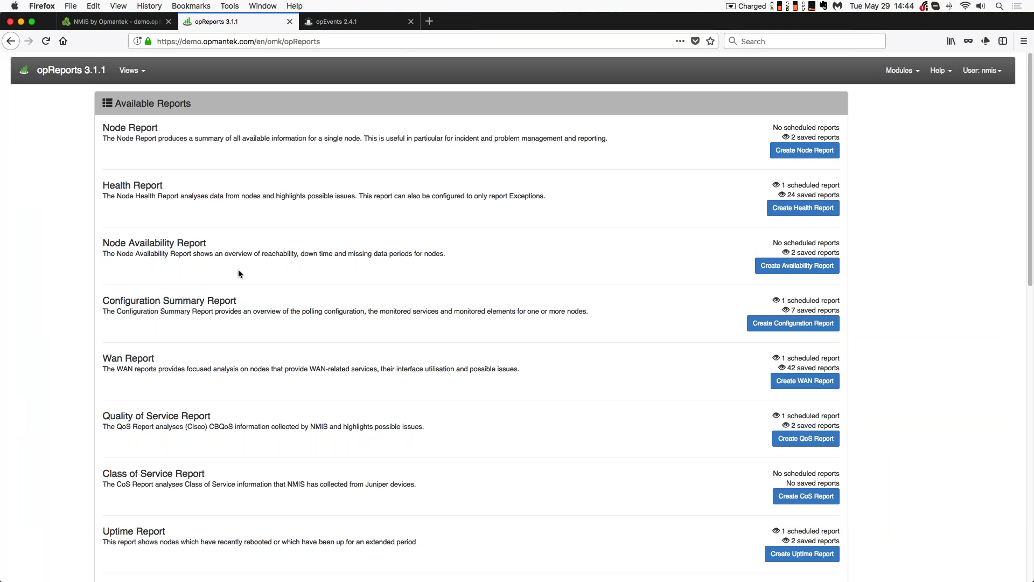
- Open the most recent of the 2 saved Node Availability Reports (24 April–1 May)
click(810, 253)
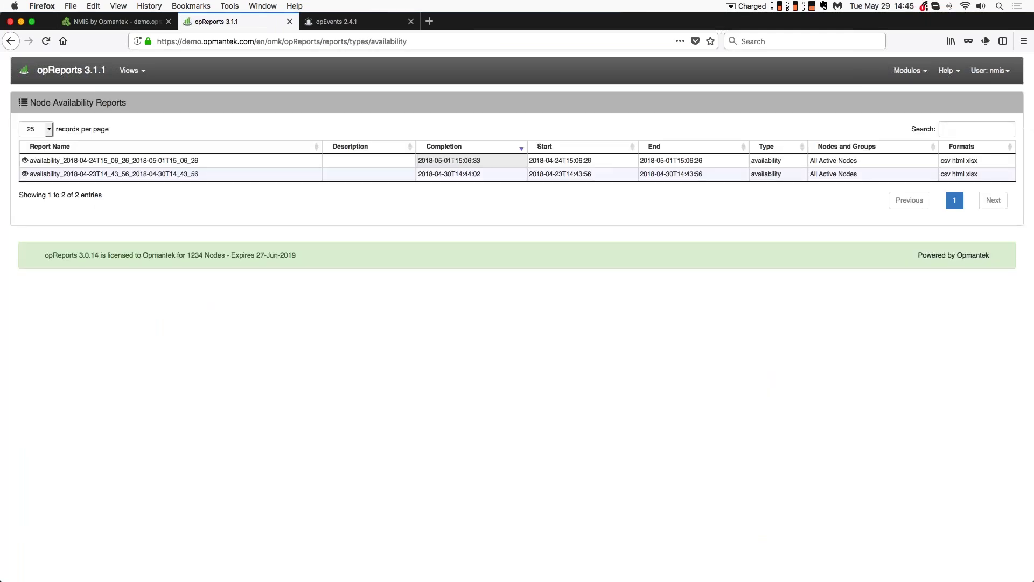
click(110, 160)
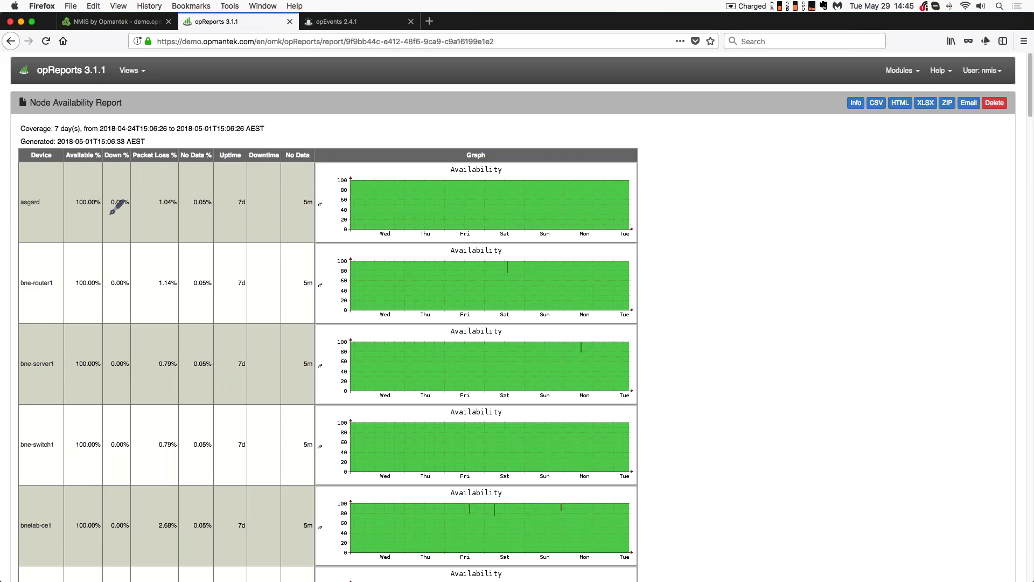
drag(108, 214, 183, 208)
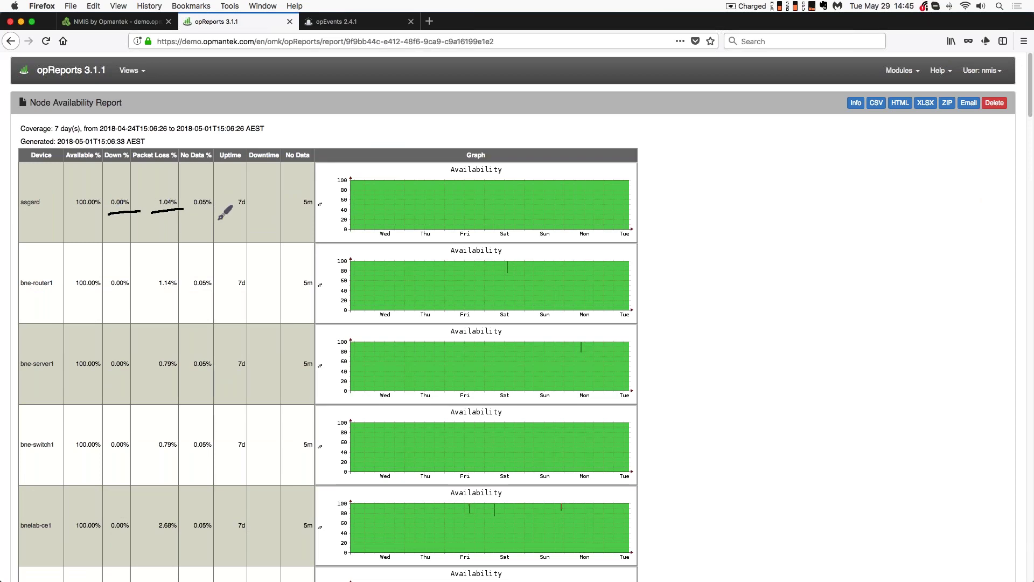
drag(192, 213, 211, 212)
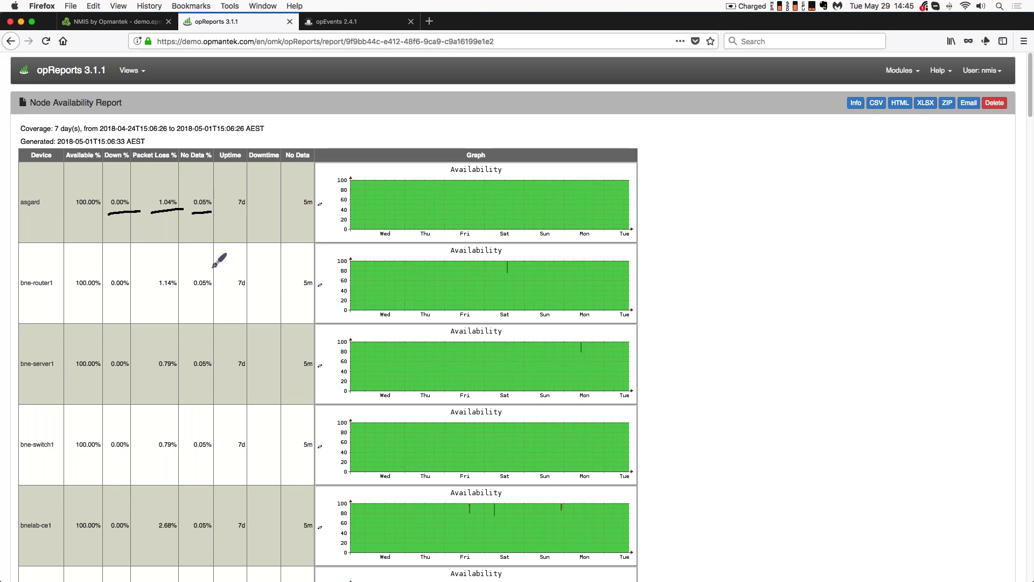
mouse_move(227, 211)
mouse_down()
mouse_move(321, 207)
mouse_move(323, 194)
mouse_move(300, 184)
mouse_move(309, 218)
mouse_up()
- Scroll to bnelab-ce3 and mark its 99.95% availability, 5m no-data, 5m downtime and 2.78% packet loss
scroll(272, 407, down, 1)
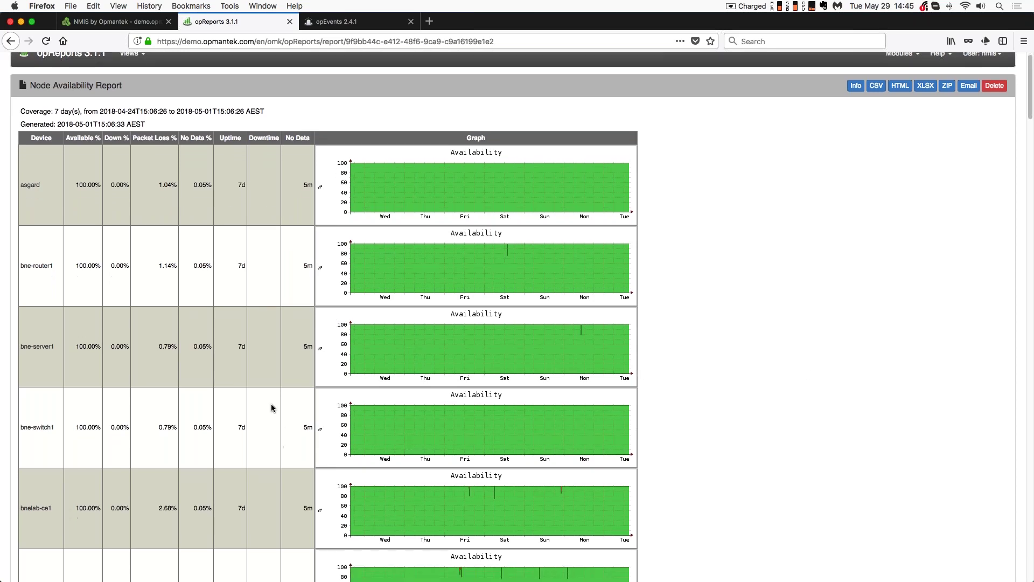
scroll(272, 407, down, 4)
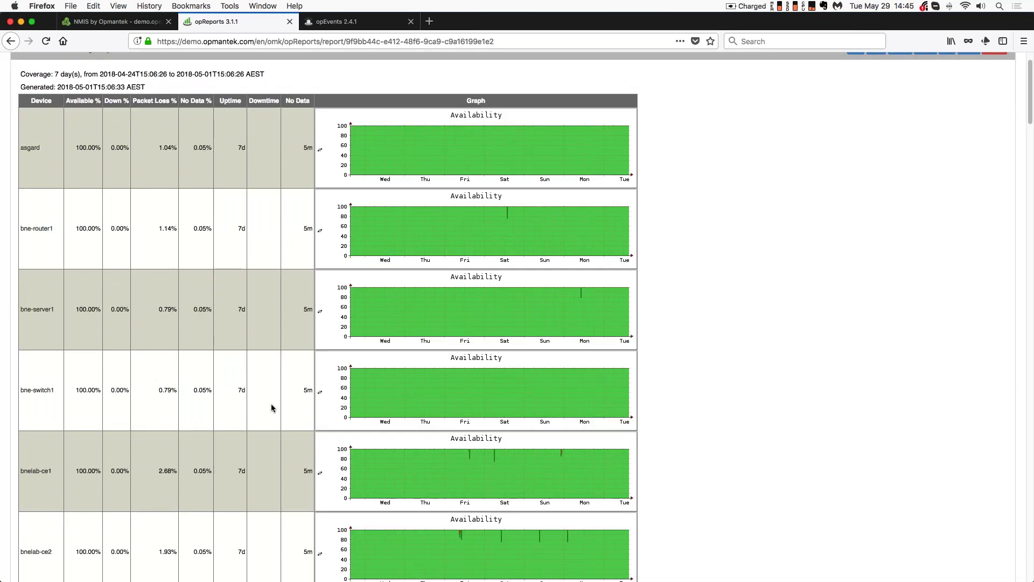
scroll(270, 408, down, 12)
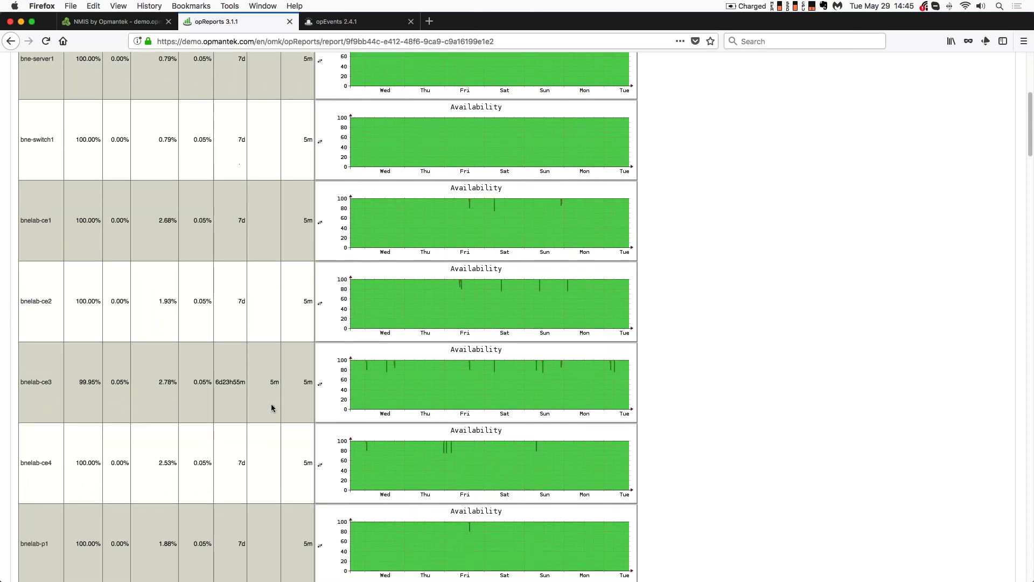
scroll(270, 403, down, 7)
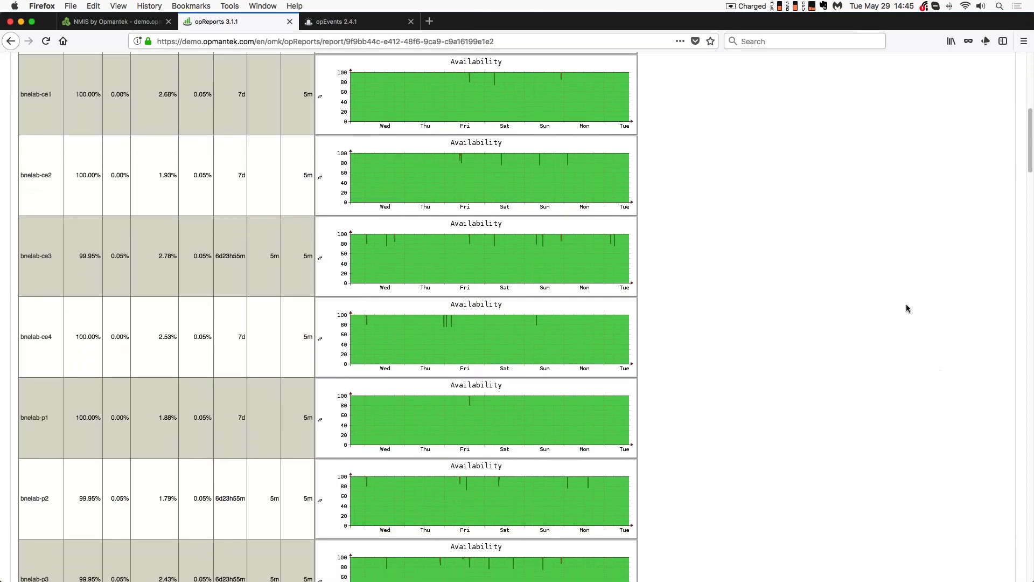
mouse_move(69, 268)
mouse_down()
mouse_move(94, 270)
mouse_move(66, 245)
mouse_move(131, 270)
mouse_up()
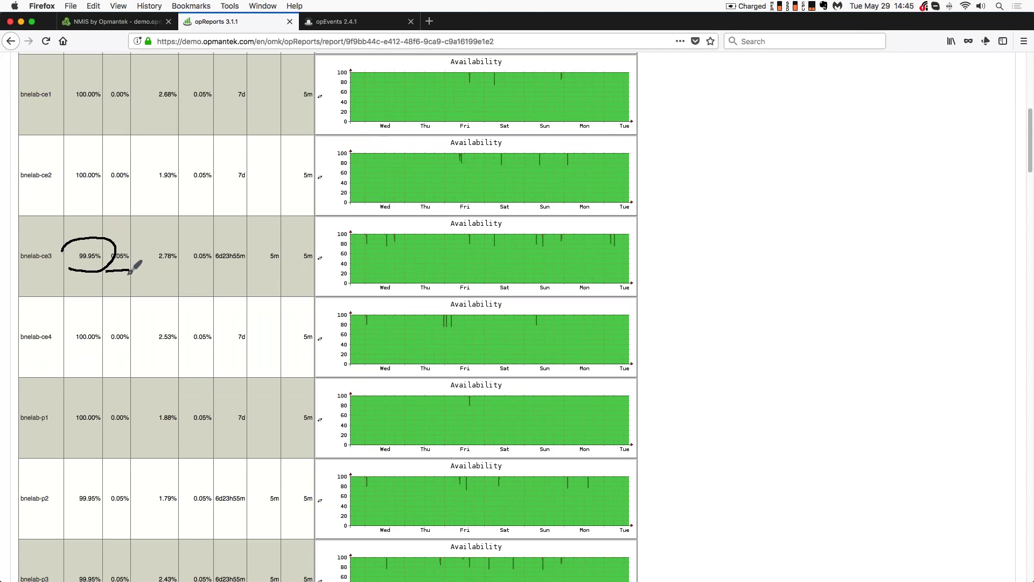
drag(293, 268, 323, 265)
drag(257, 267, 281, 264)
drag(149, 266, 178, 265)
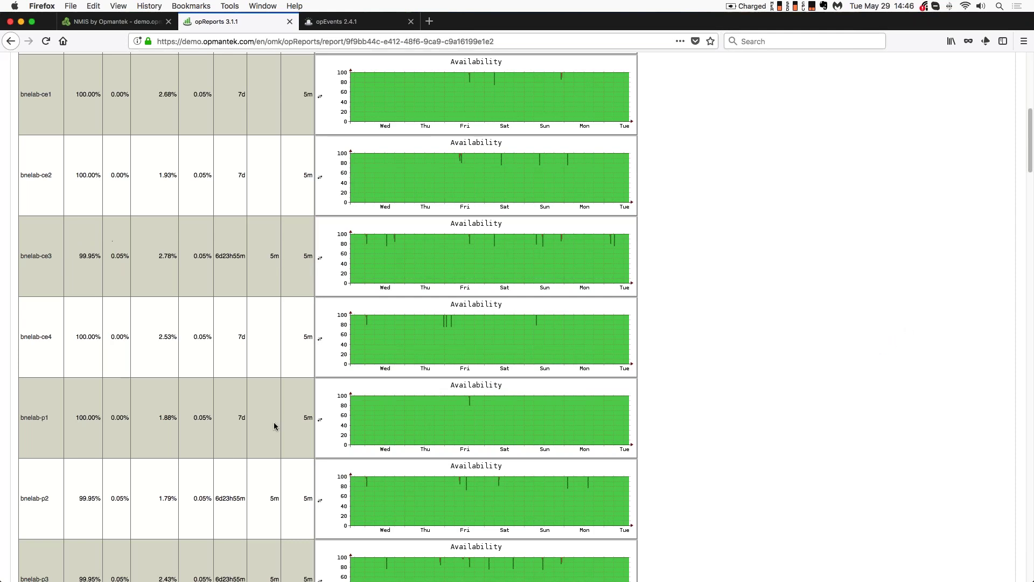
scroll(275, 425, down, 5)
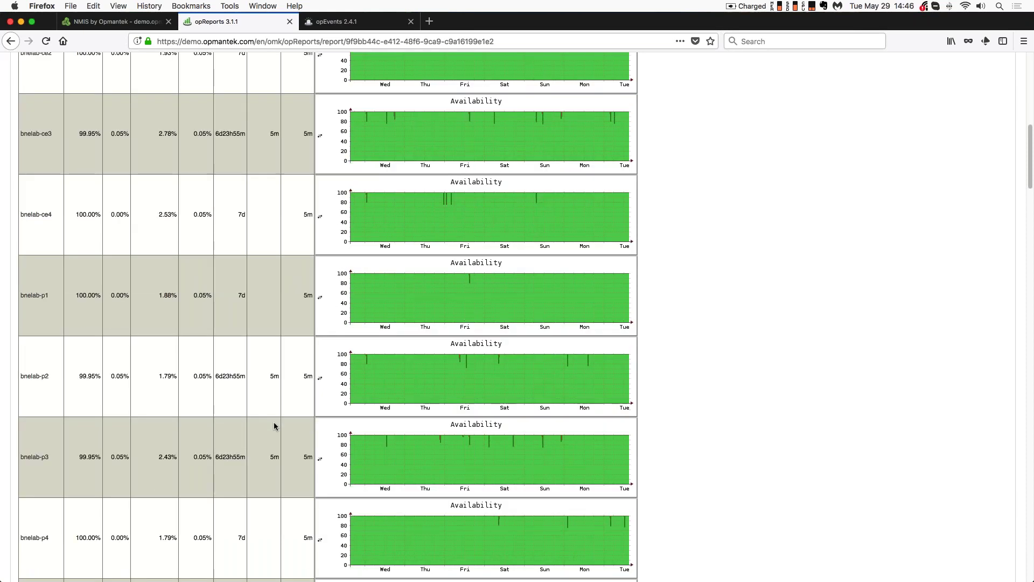
scroll(273, 426, down, 10)
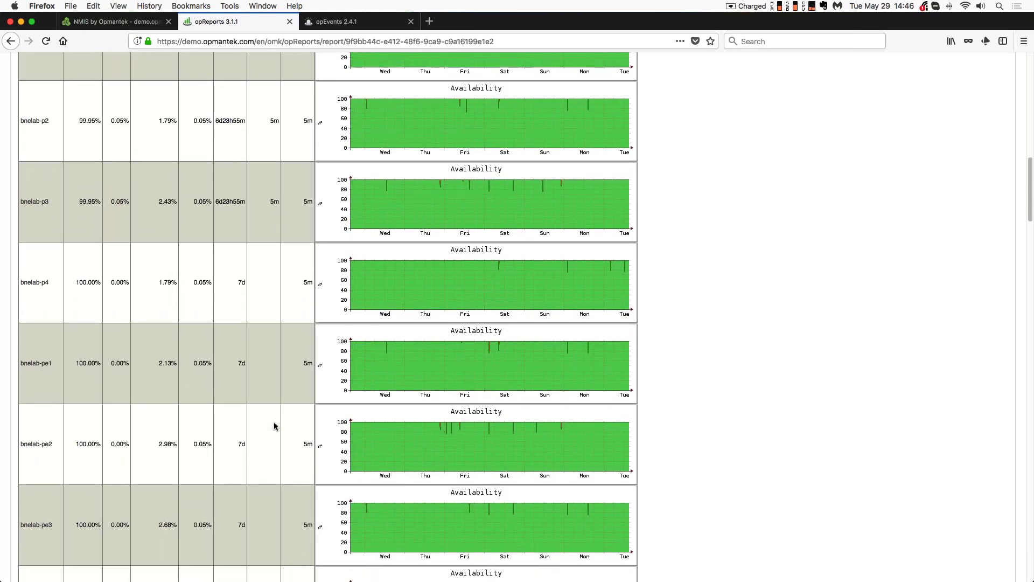
scroll(274, 426, down, 9)
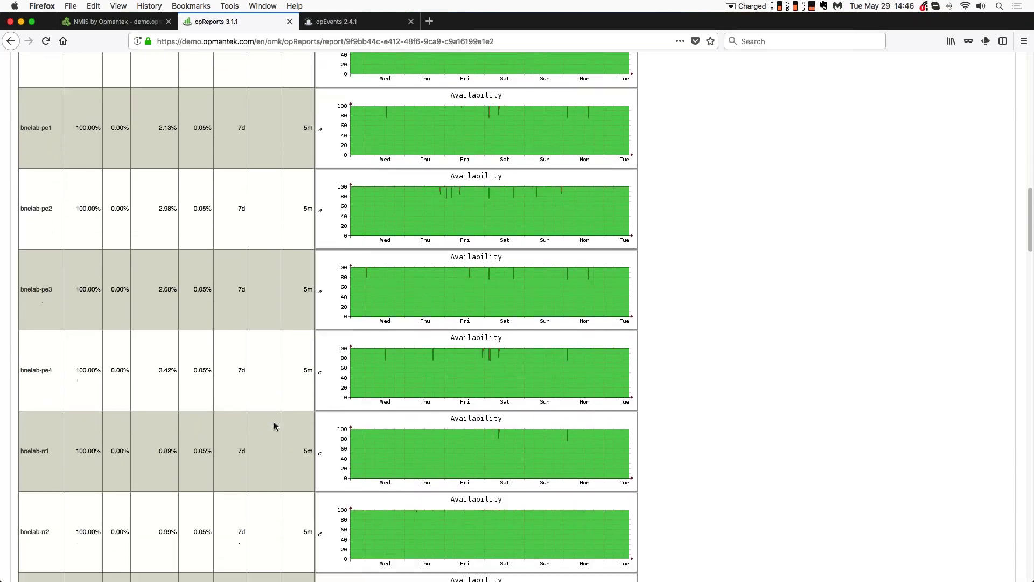
scroll(274, 426, down, 6)
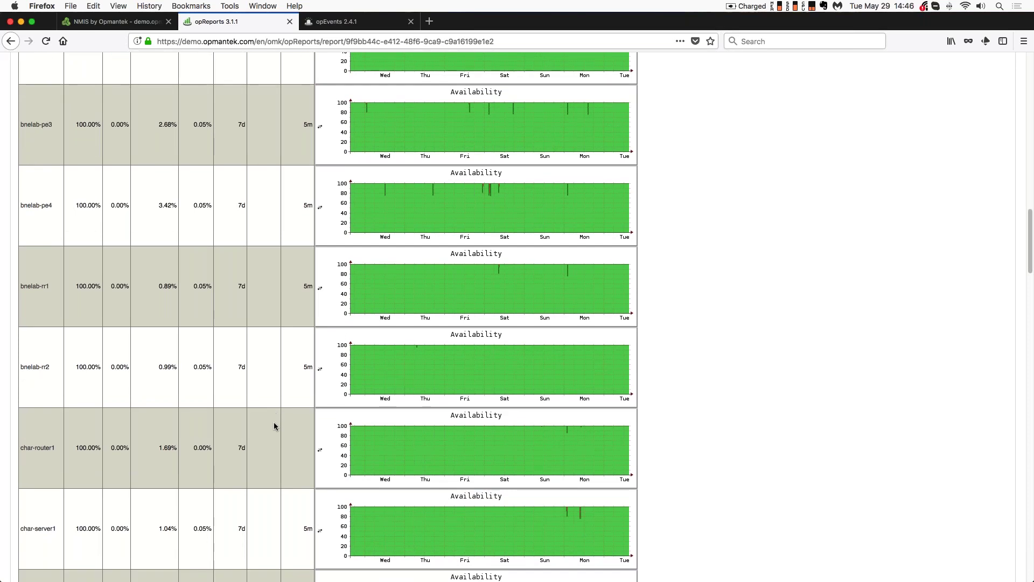
scroll(274, 425, down, 8)
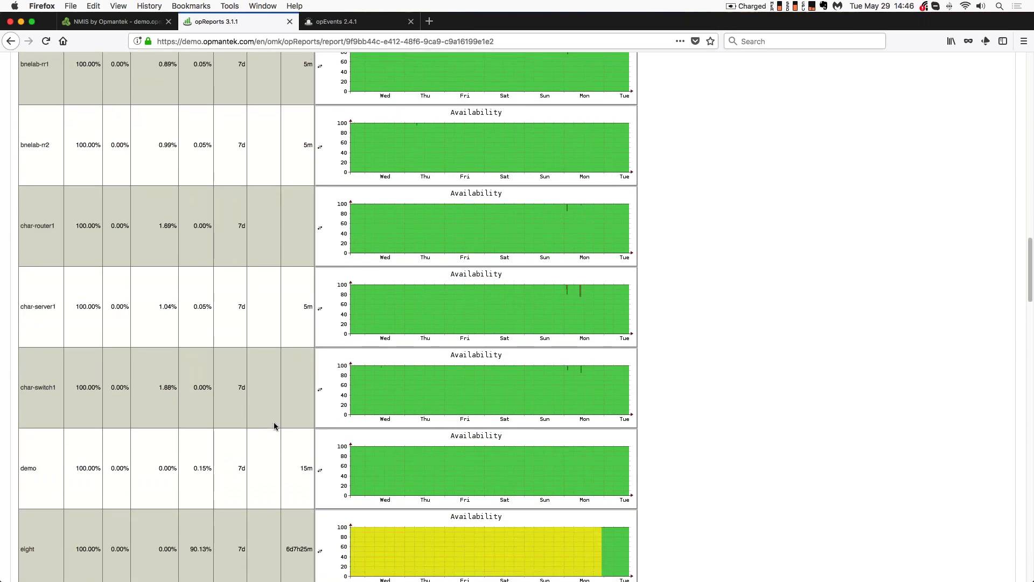
scroll(273, 425, down, 4)
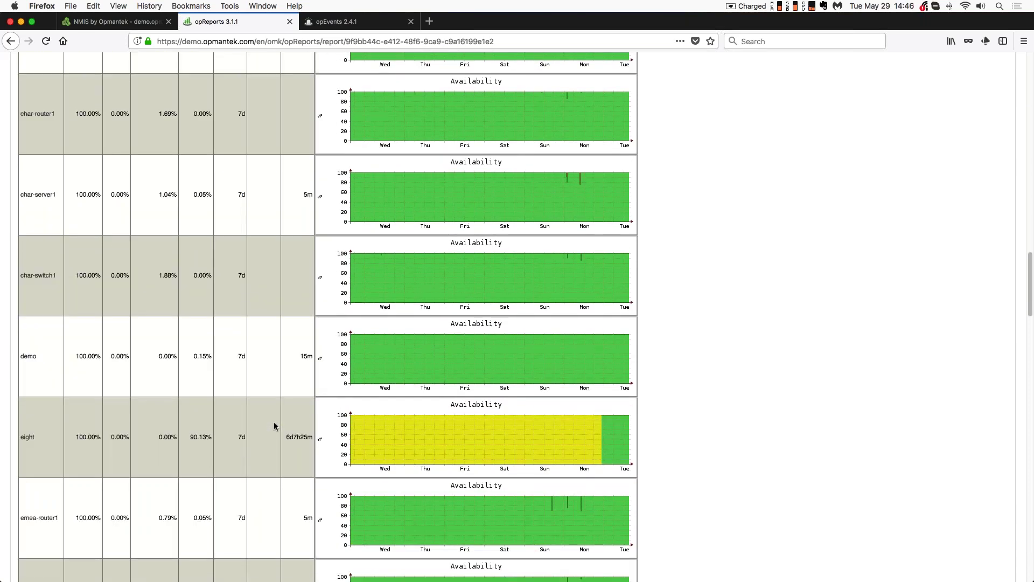
scroll(274, 426, down, 10)
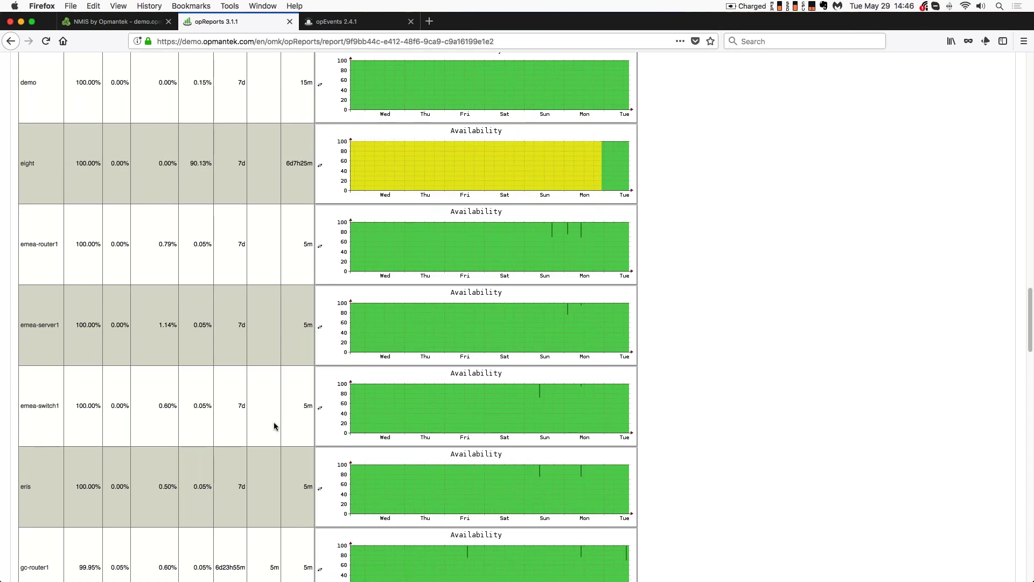
scroll(273, 426, down, 4)
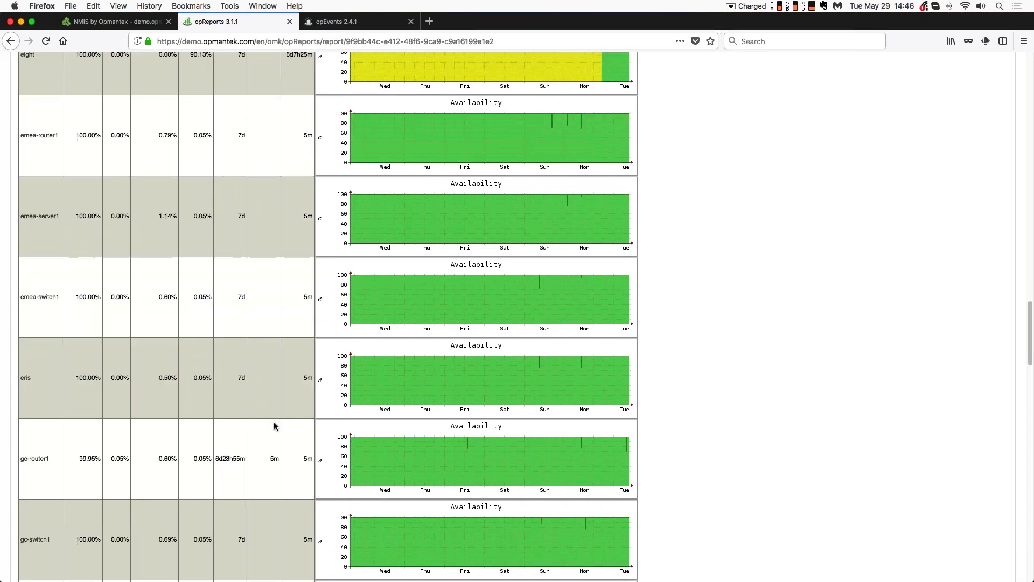
scroll(274, 426, down, 8)
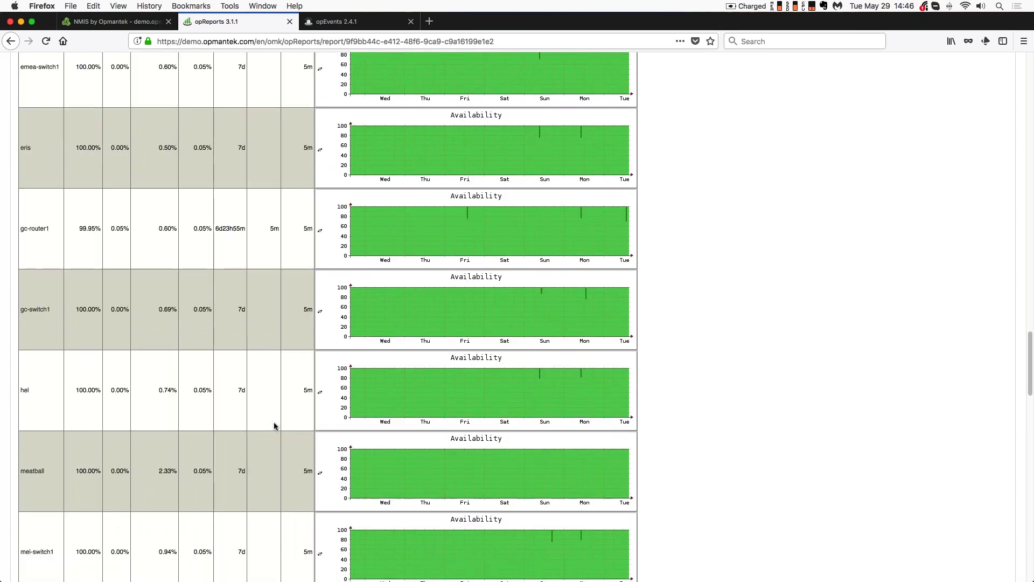
scroll(273, 426, down, 4)
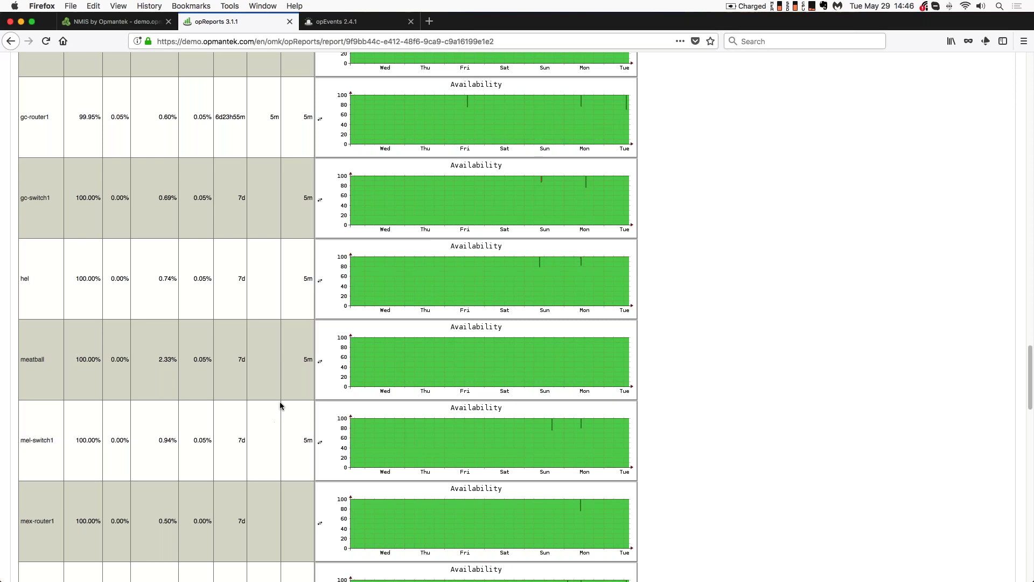
scroll(255, 408, up, 2)
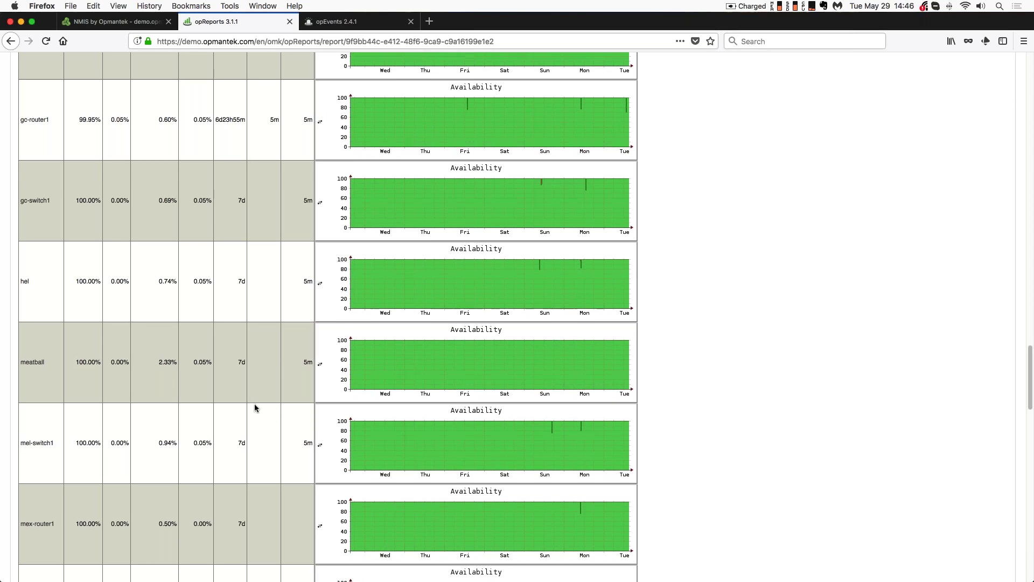
scroll(256, 408, down, 1)
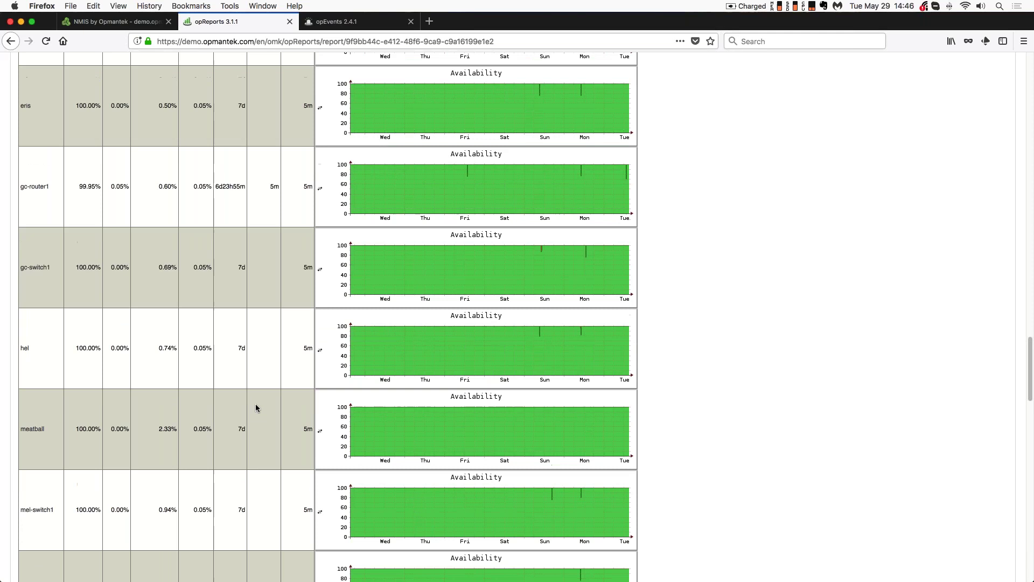
scroll(256, 408, down, 10)
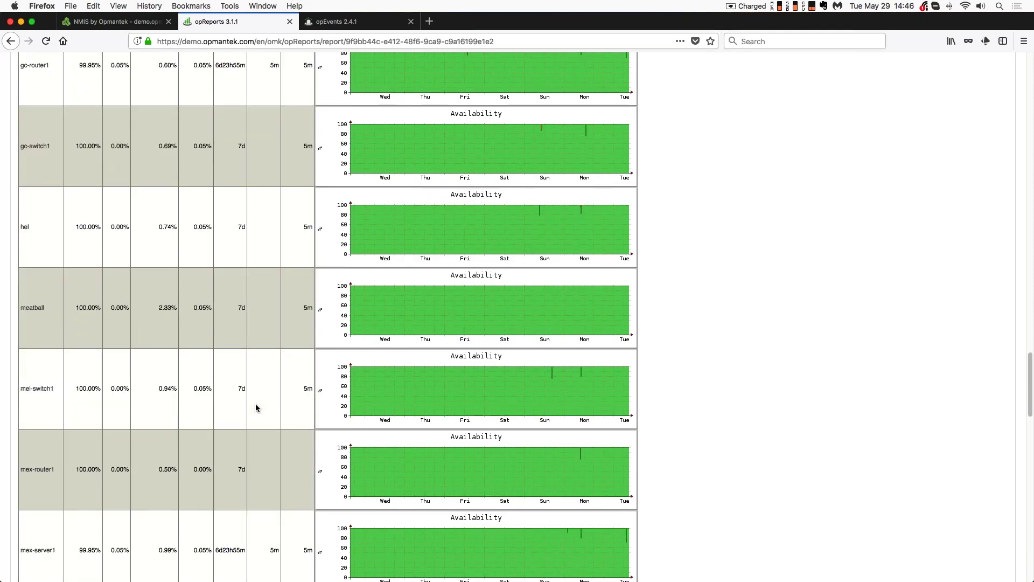
scroll(256, 408, down, 6)
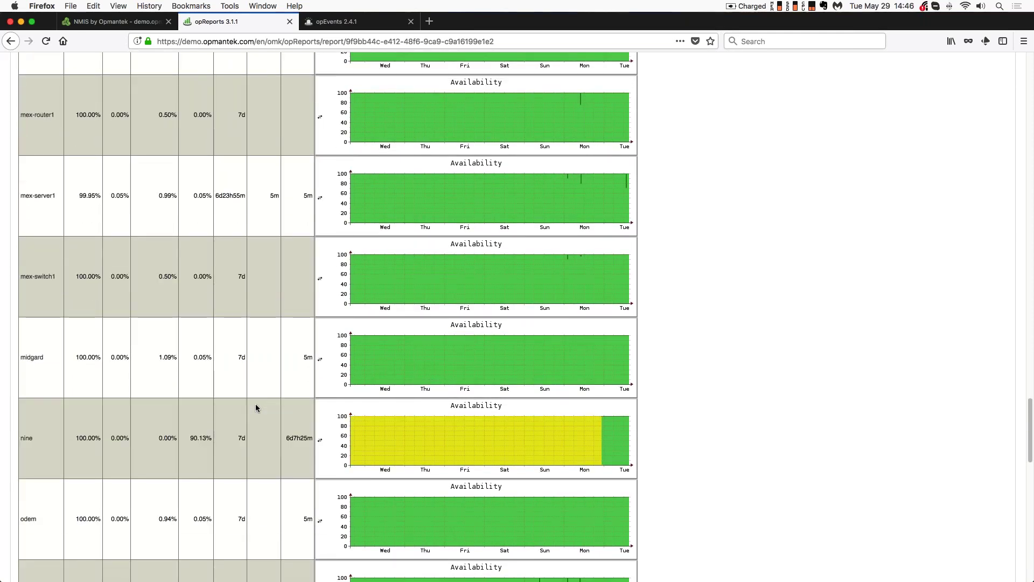
scroll(256, 408, down, 1)
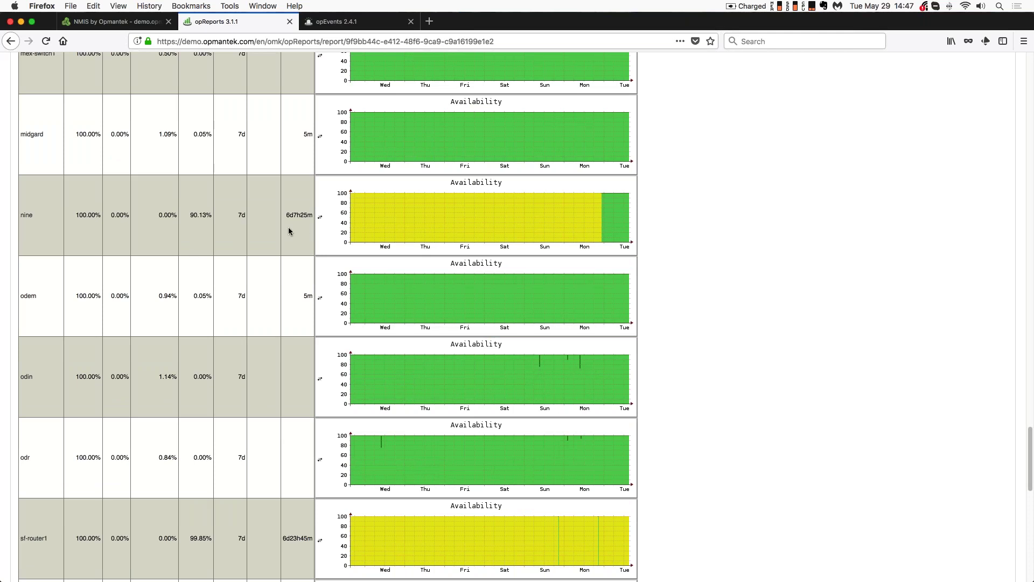
drag(286, 218, 313, 216)
scroll(273, 251, down, 3)
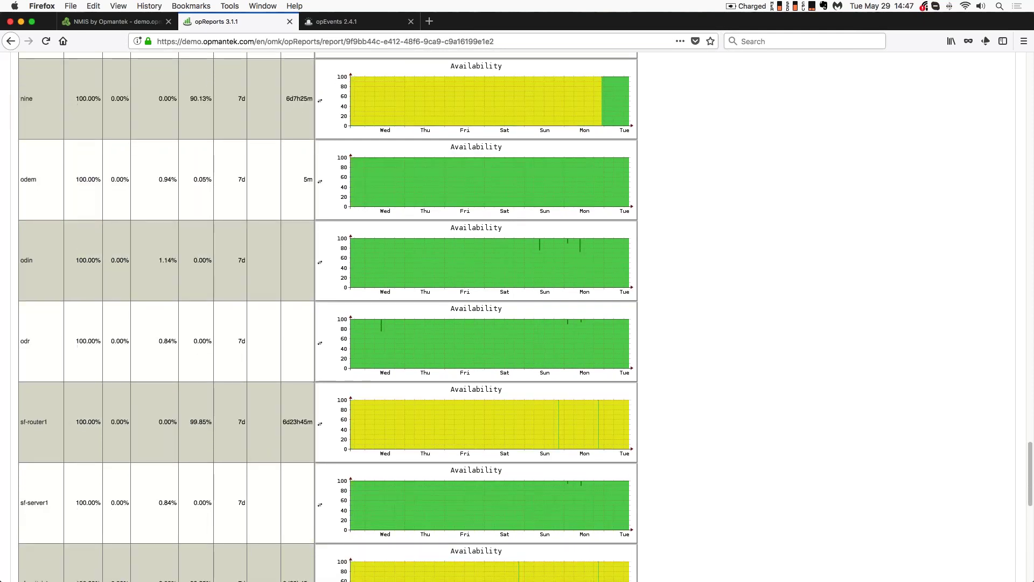
scroll(273, 250, down, 9)
scroll(273, 250, down, 7)
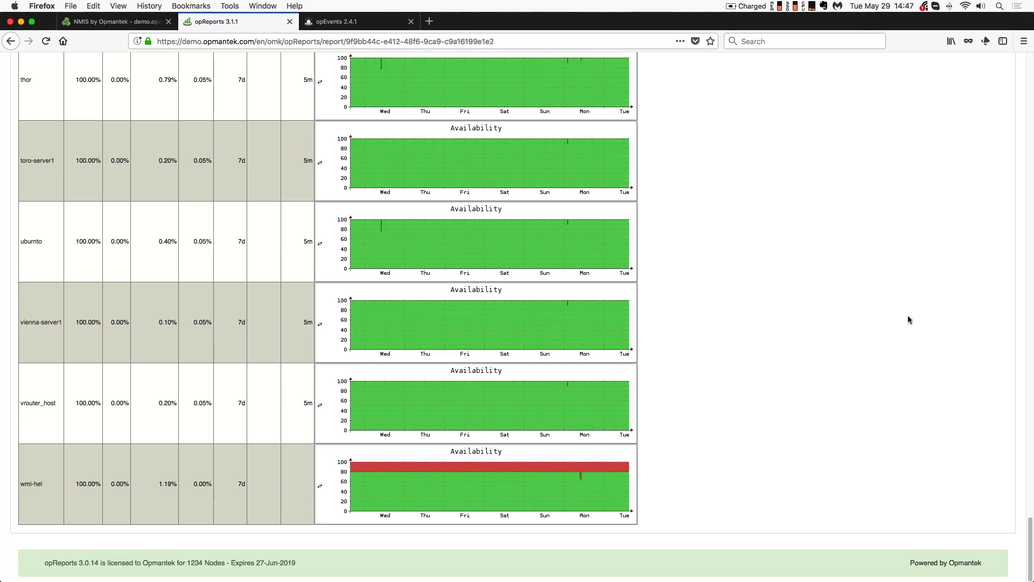
mouse_move(654, 450)
mouse_down()
mouse_move(327, 461)
mouse_move(402, 509)
mouse_move(594, 506)
mouse_move(682, 450)
mouse_move(571, 453)
mouse_up()
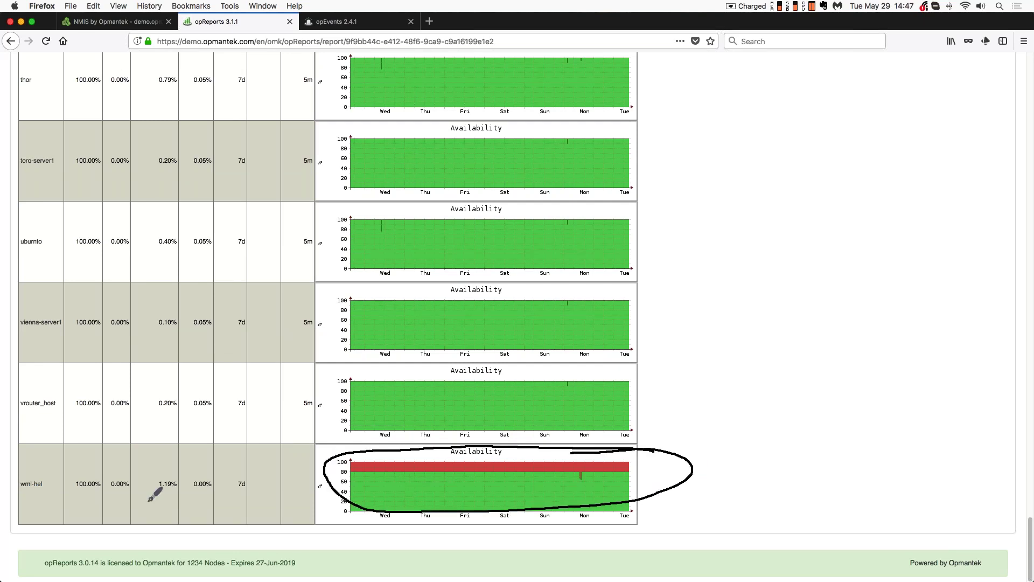
drag(151, 494, 177, 492)
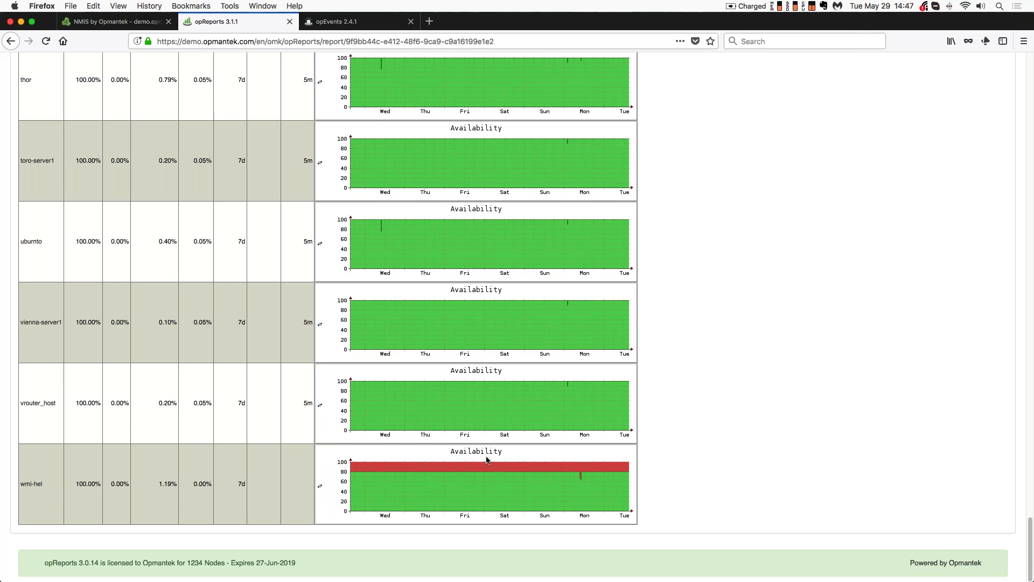
scroll(717, 318, up, 15)
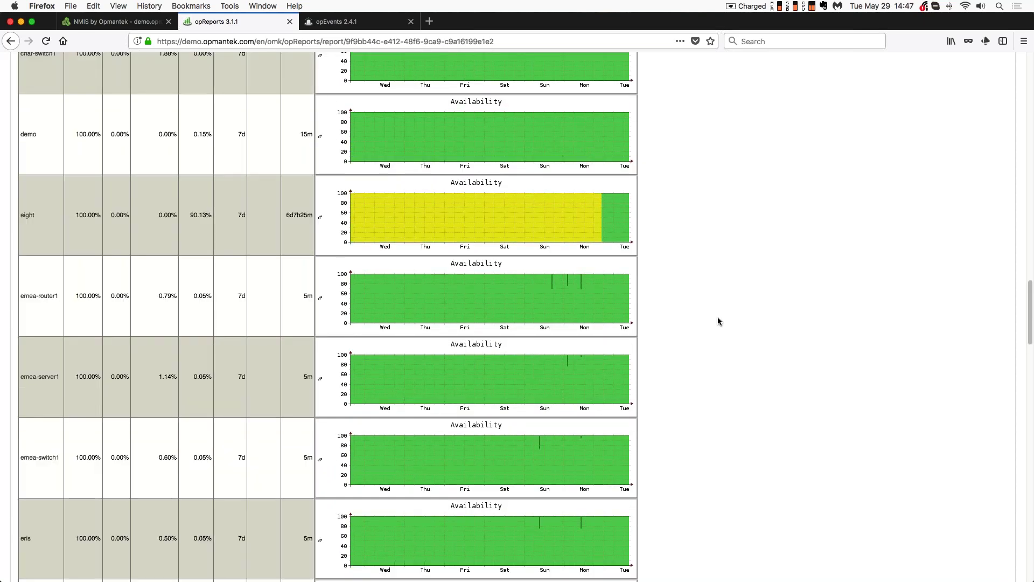
scroll(718, 317, up, 10)
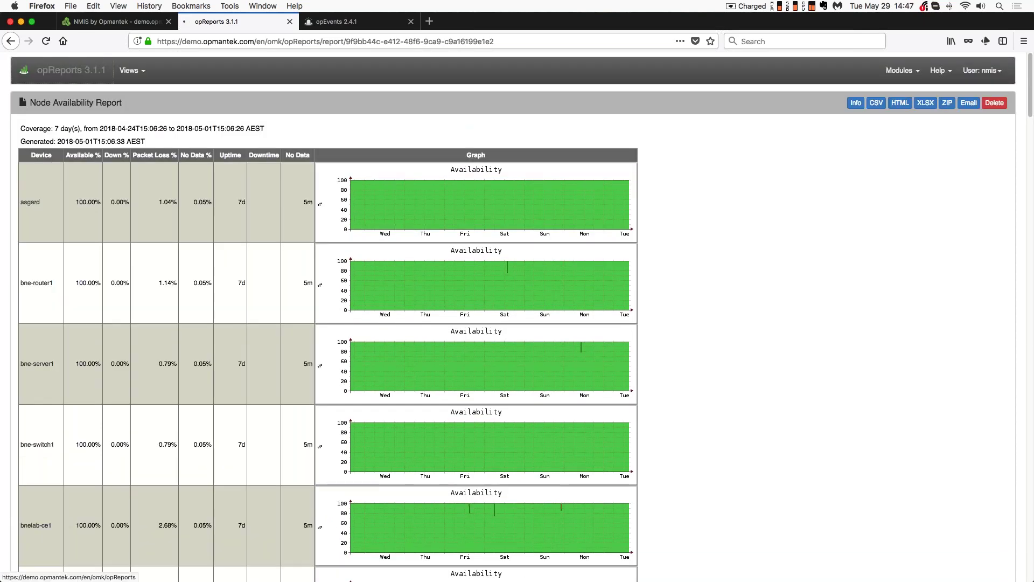
- Go to the 42 saved WAN reports and open 'My very detailed WAN report'
click(71, 70)
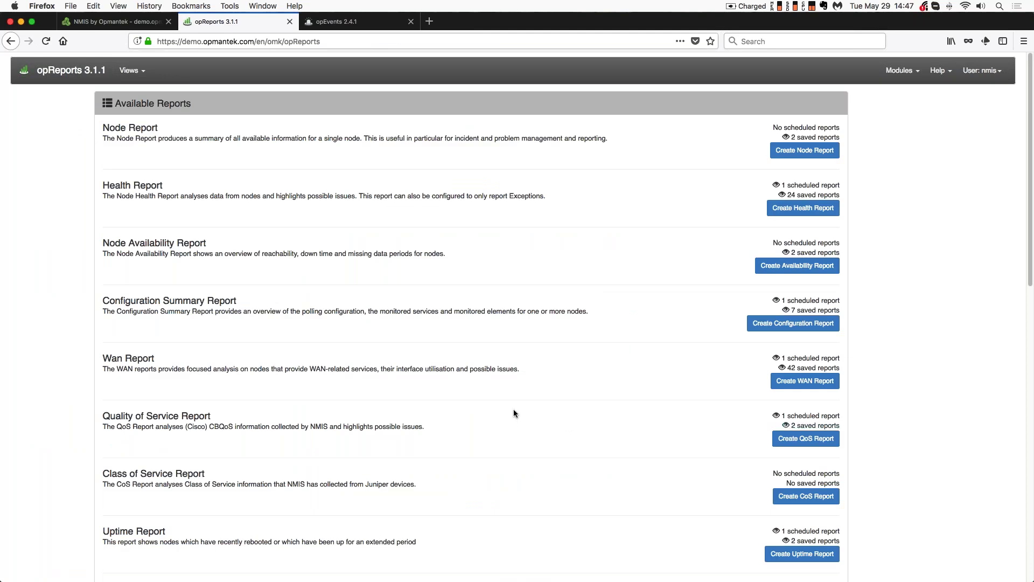
click(808, 368)
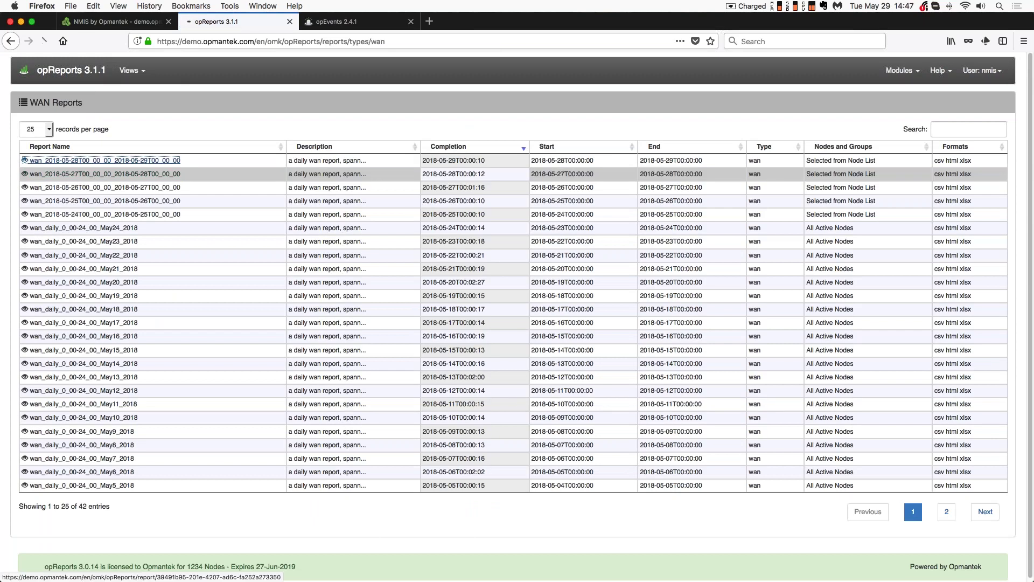
click(105, 160)
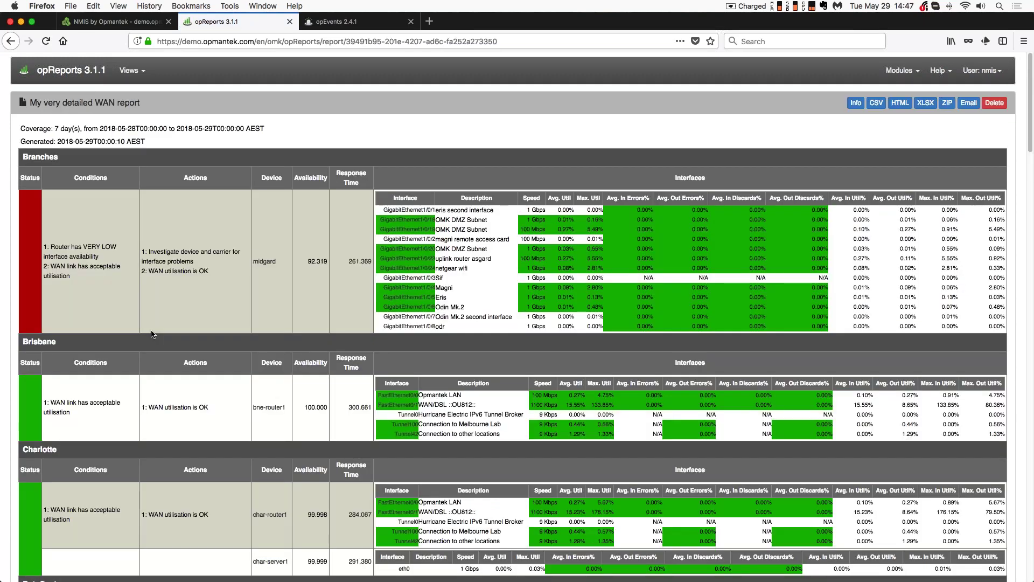
- Highlight midgard's very low availability condition and its recommended action, then clear the highlight
drag(44, 246, 128, 269)
drag(142, 251, 193, 262)
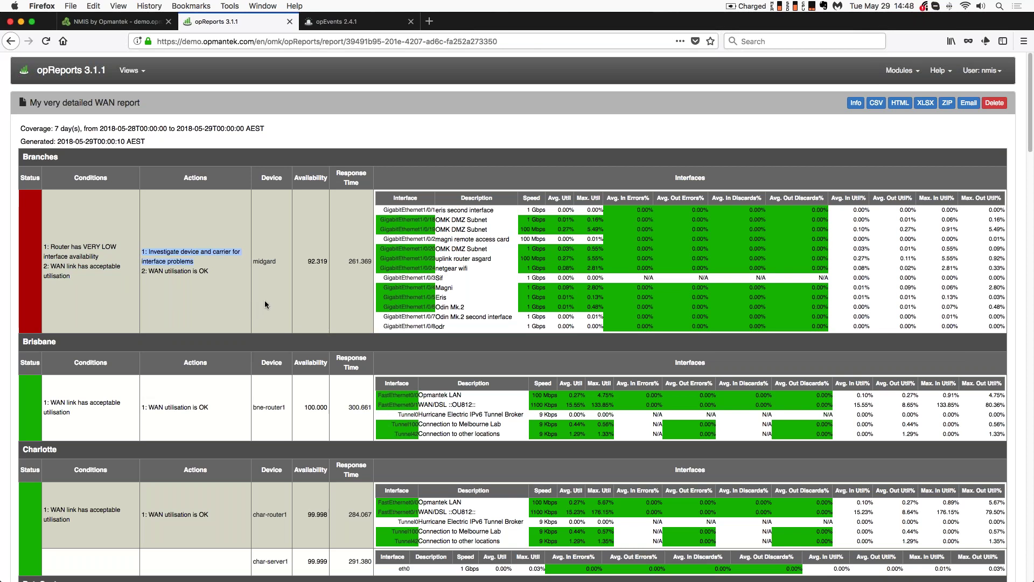
click(300, 273)
scroll(517, 318, down, 1)
scroll(276, 394, down, 3)
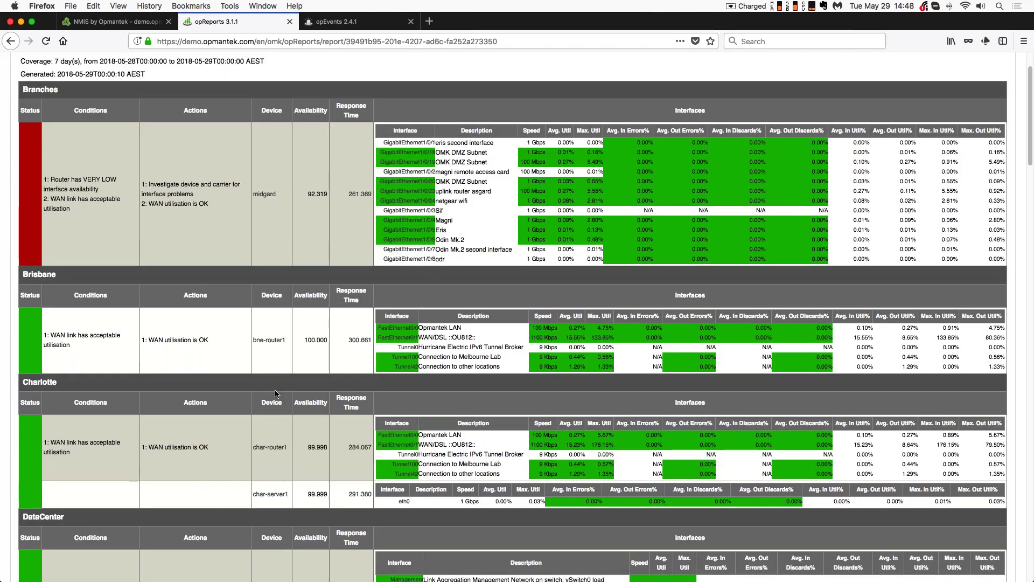
scroll(276, 393, down, 10)
scroll(275, 394, down, 7)
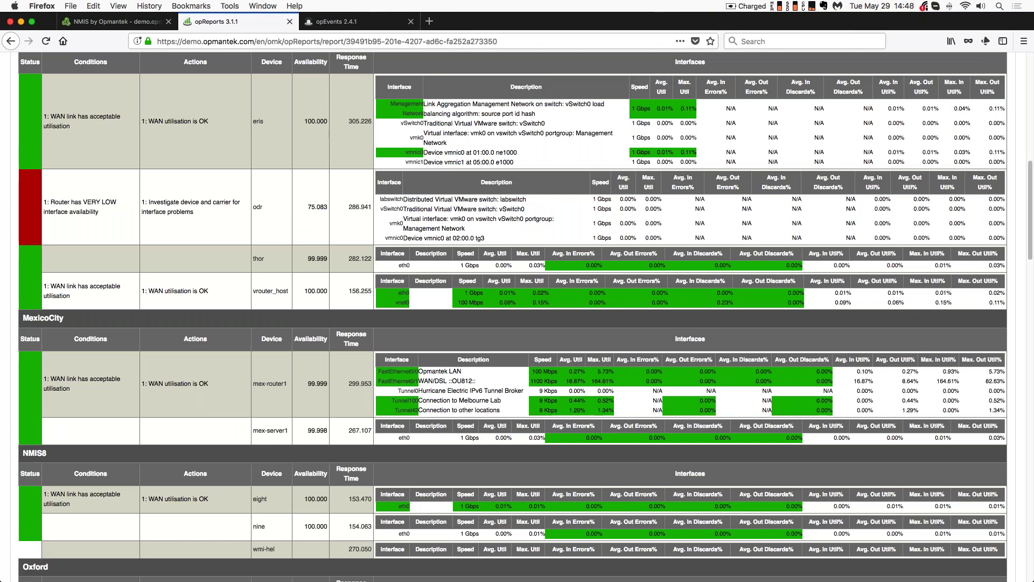
scroll(222, 363, down, 1)
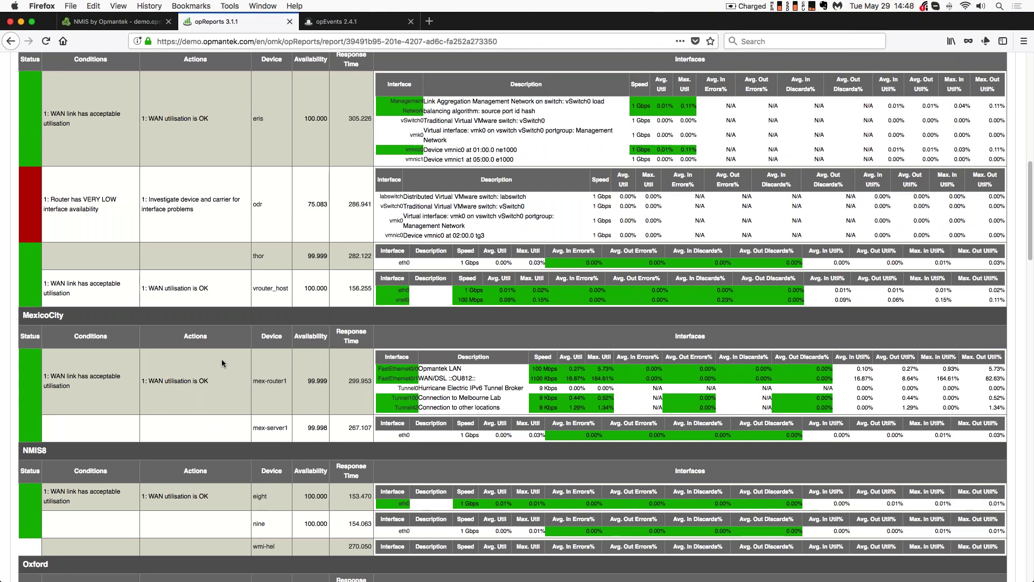
scroll(222, 362, down, 5)
scroll(222, 357, down, 5)
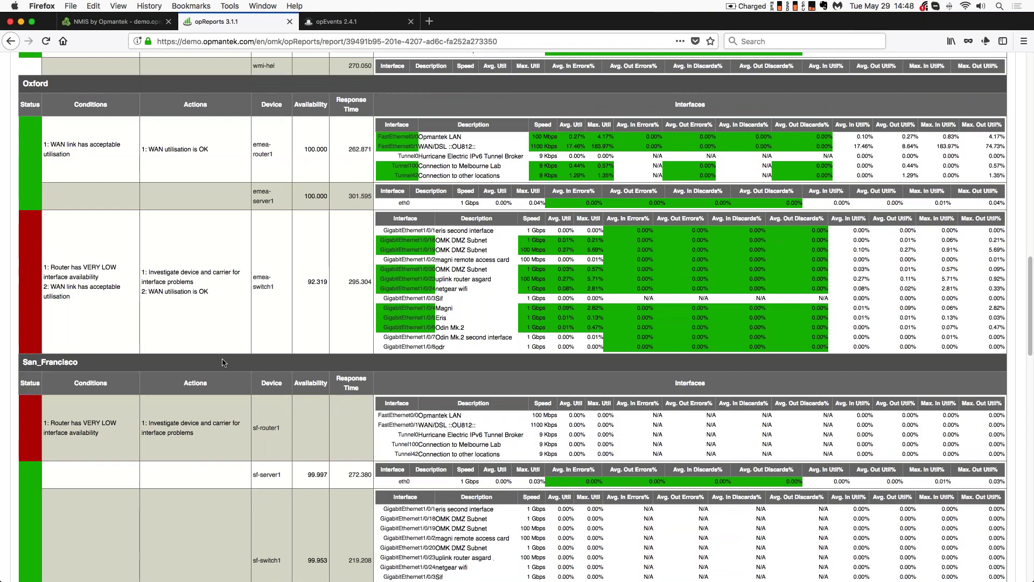
scroll(222, 358, down, 3)
scroll(222, 358, down, 5)
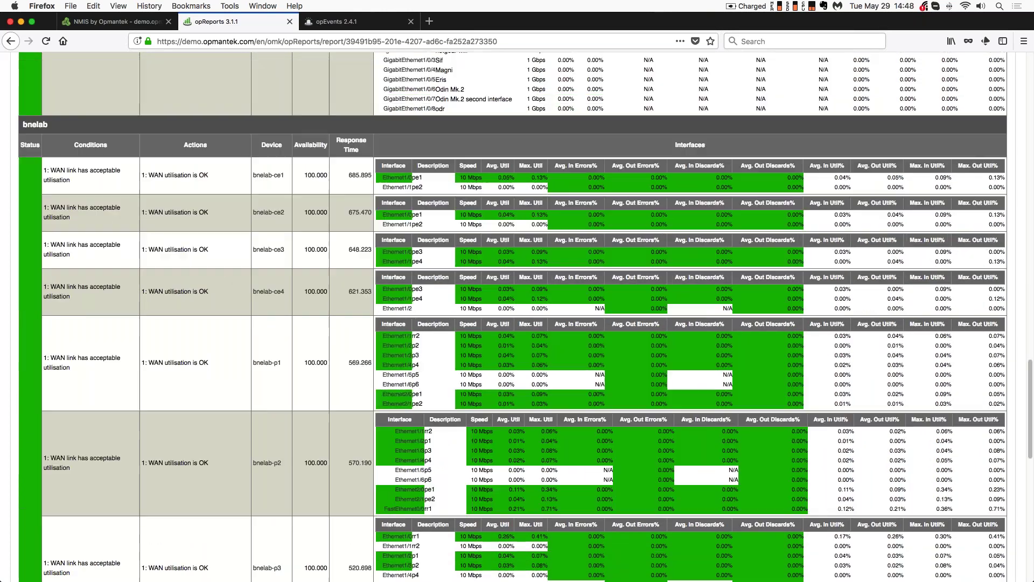
scroll(222, 358, down, 4)
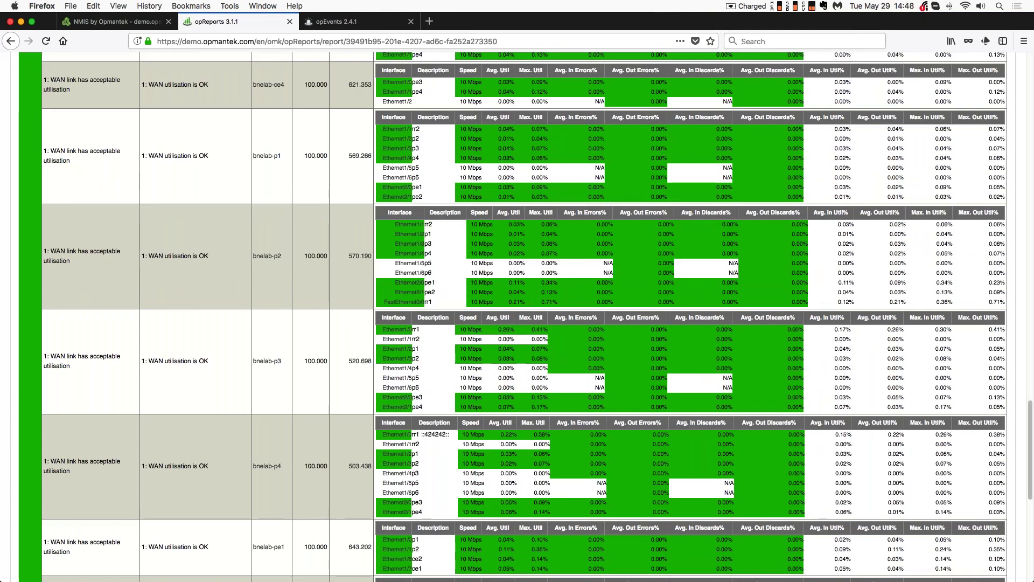
scroll(222, 358, down, 4)
scroll(206, 320, down, 2)
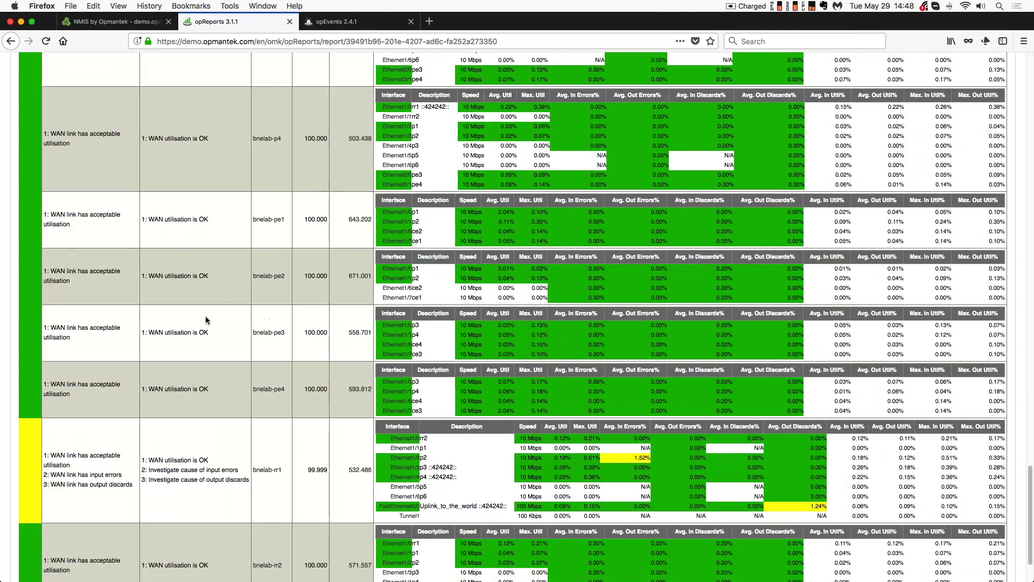
scroll(206, 320, down, 2)
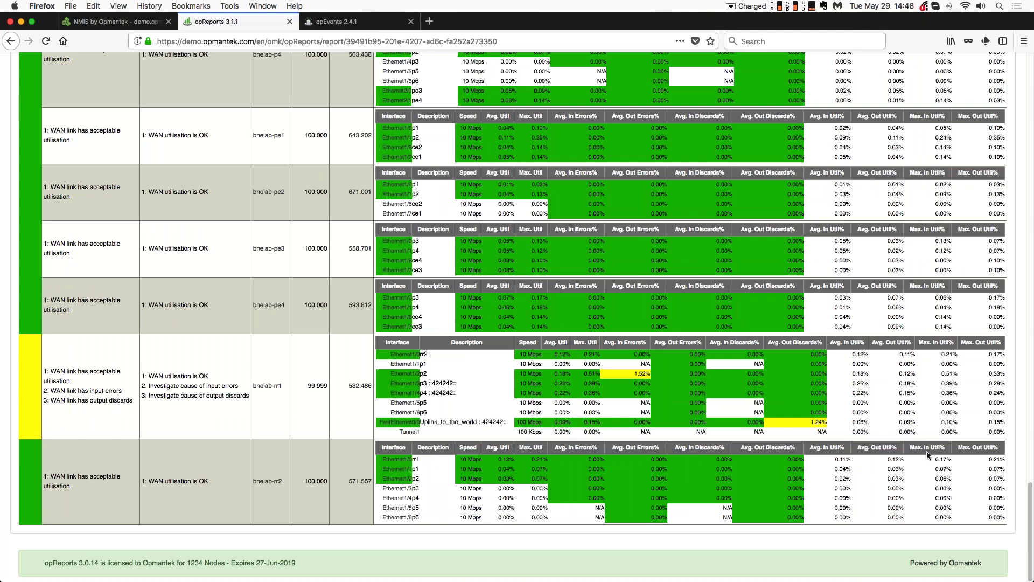
- Circle the 1.52% and 1.24% discard values, erase the ink, and return to the report's top
mouse_move(584, 383)
mouse_down()
mouse_move(668, 378)
mouse_move(602, 355)
mouse_move(589, 384)
mouse_up()
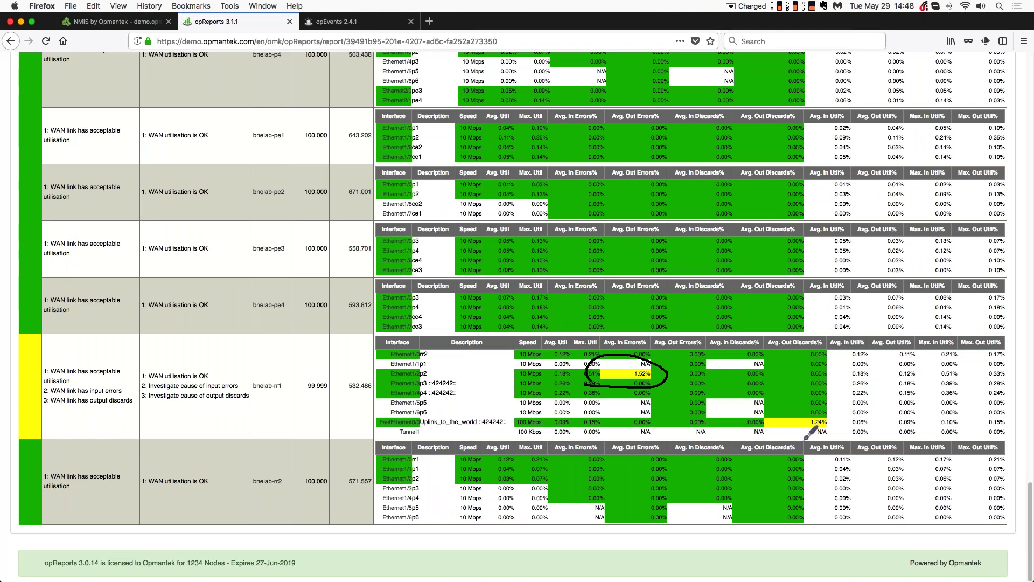
mouse_move(793, 434)
mouse_down()
mouse_move(772, 405)
mouse_move(769, 434)
mouse_up()
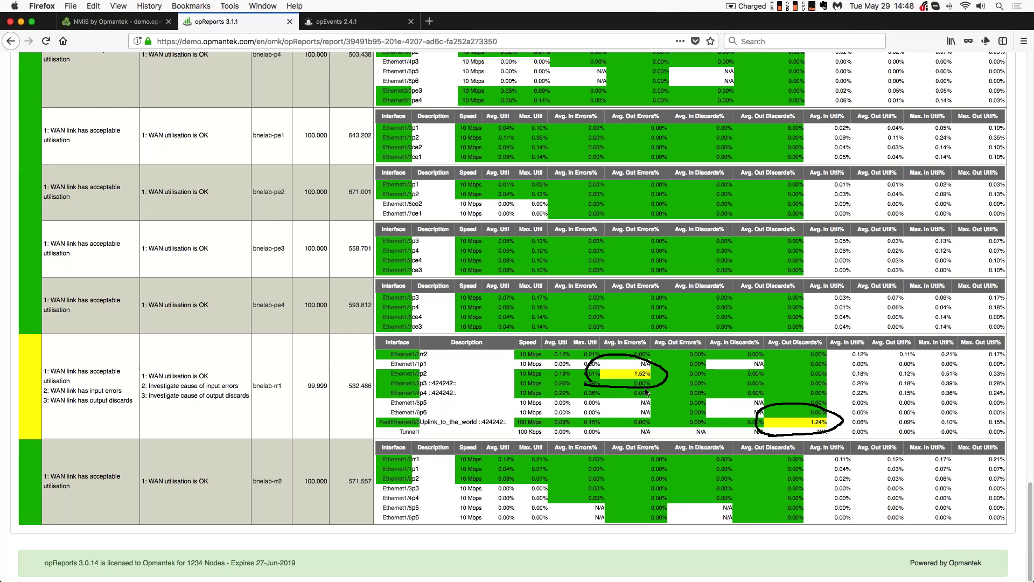
key(Escape)
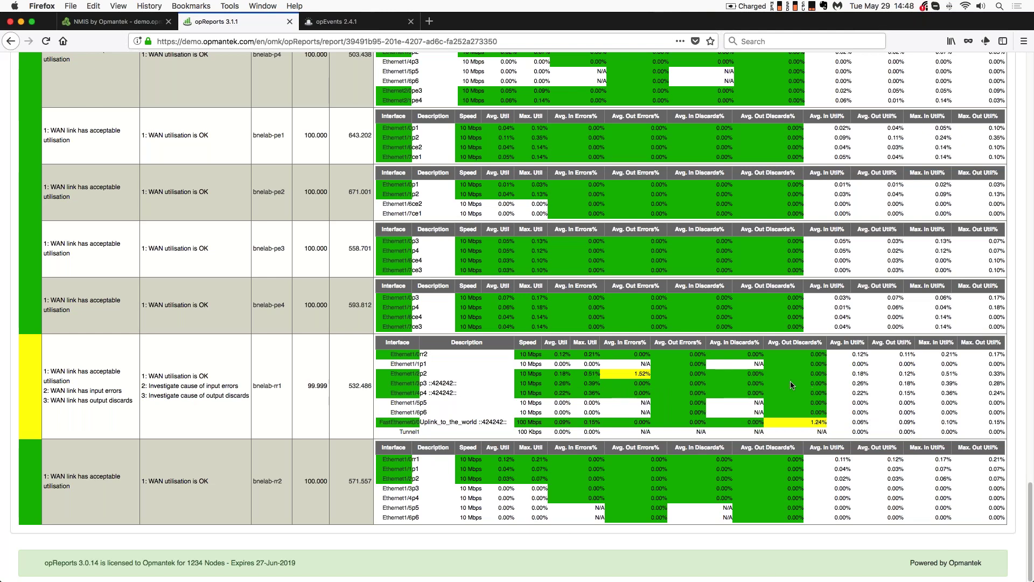
scroll(790, 385, up, 10)
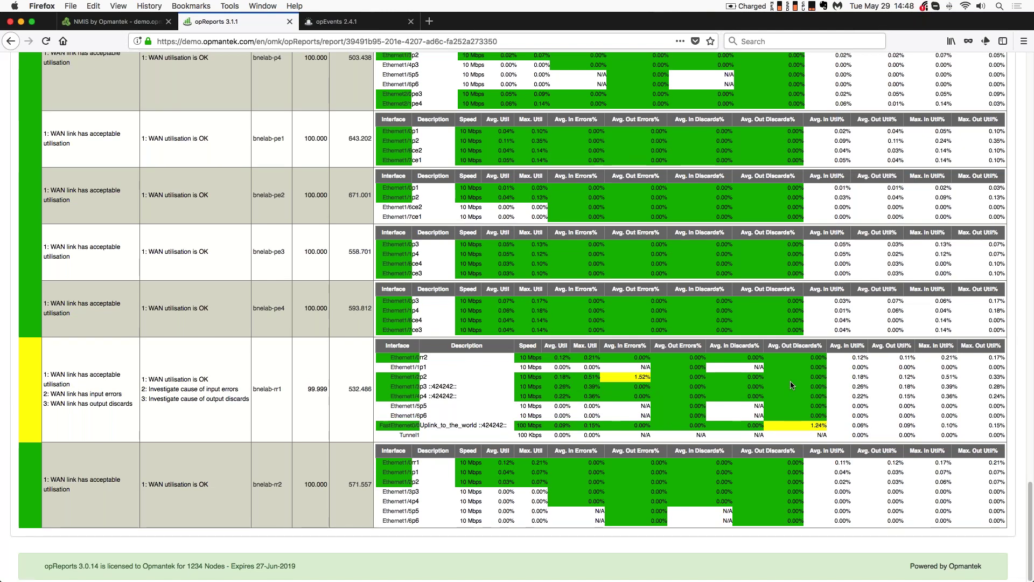
key(Home)
- From Available Reports, open the most recent saved Traffic Snapshot report
click(71, 70)
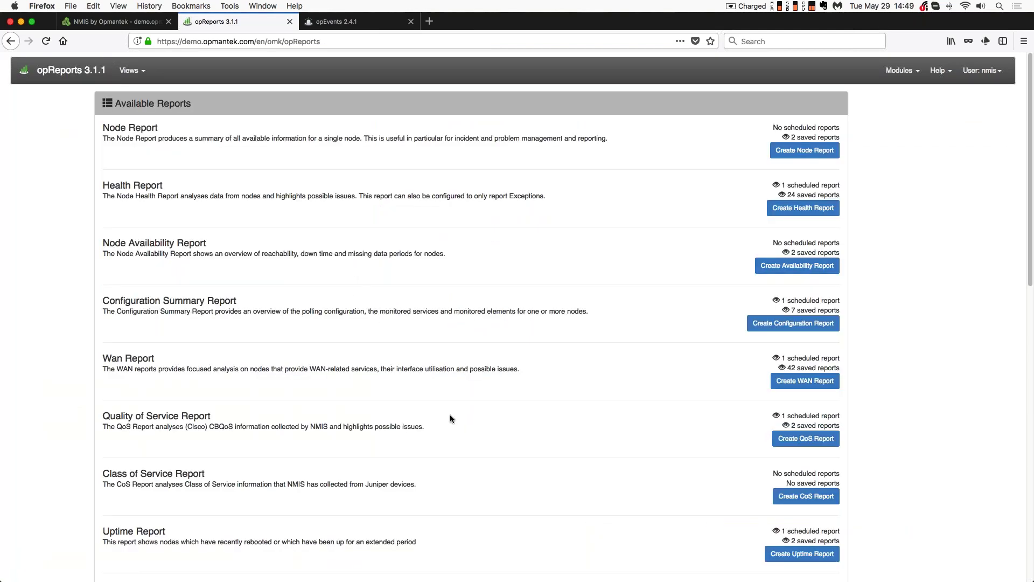
scroll(451, 419, down, 10)
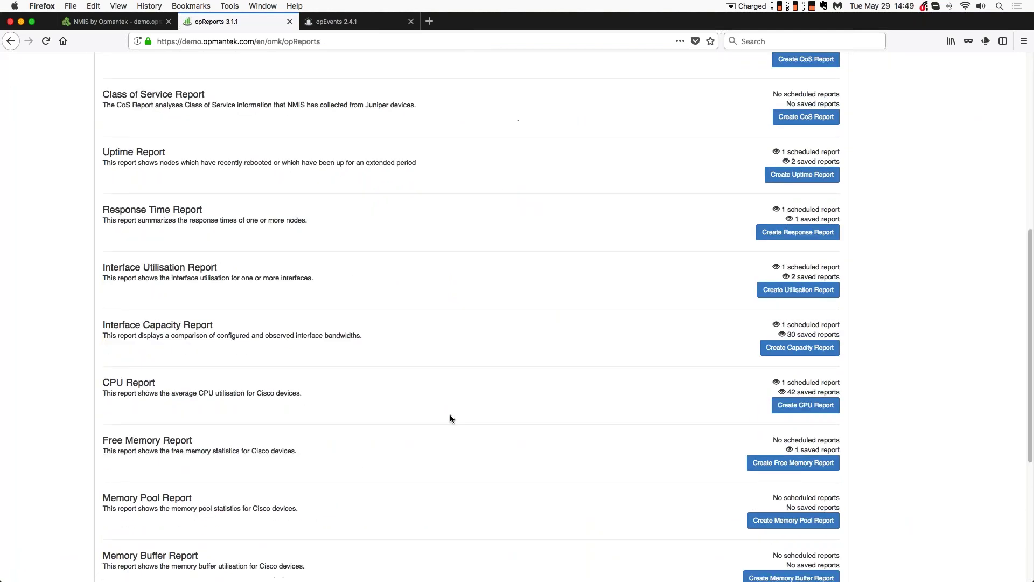
scroll(450, 419, down, 2)
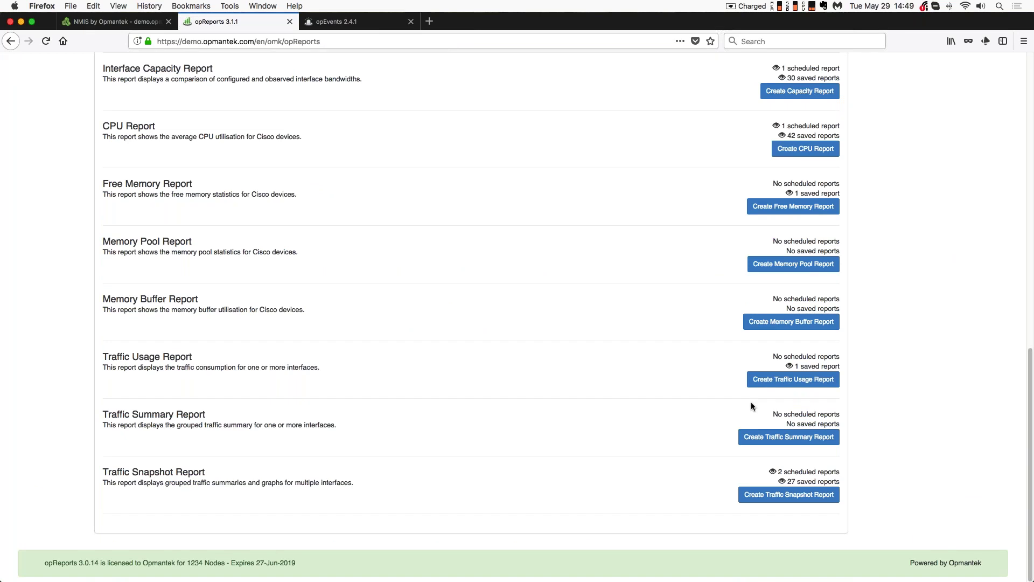
click(802, 482)
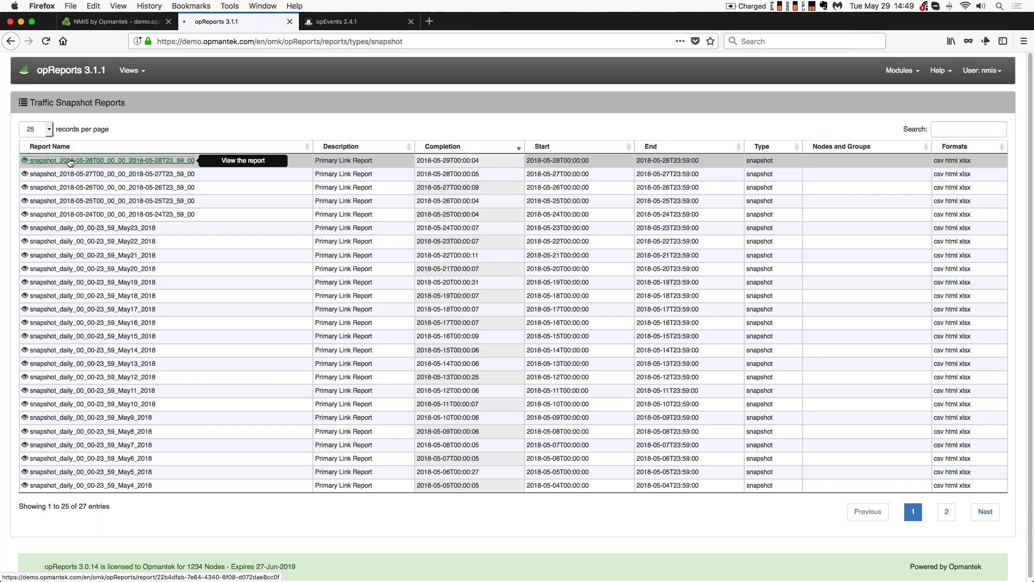
click(70, 161)
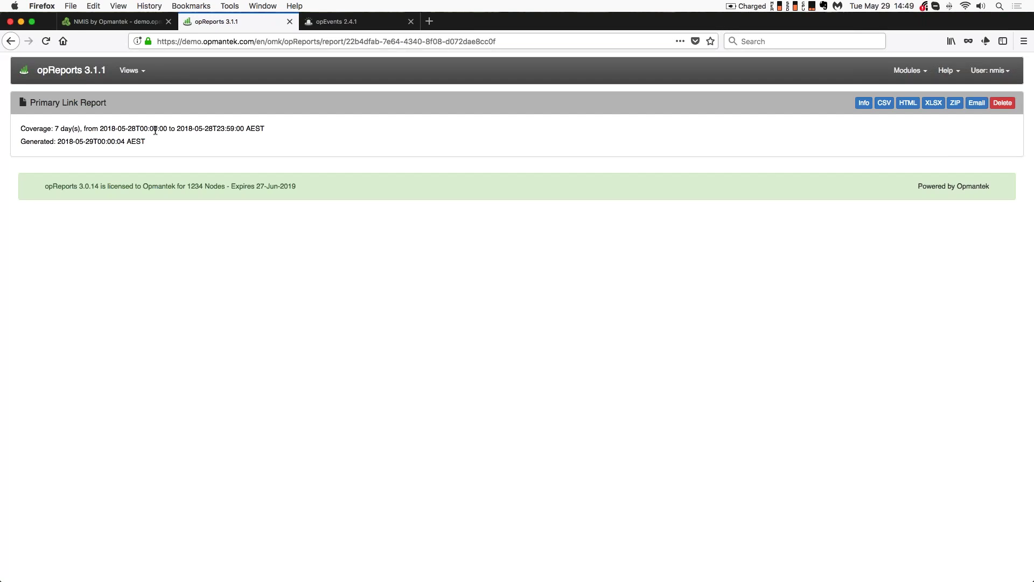
- Open the May 23 daily snapshot report, then return to the Traffic Snapshot Reports list
click(11, 41)
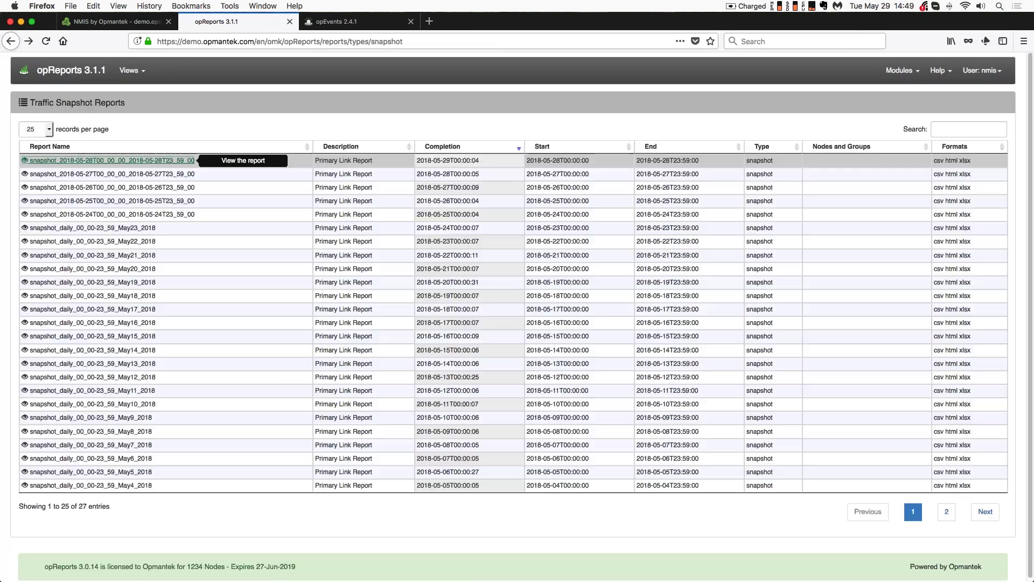
click(99, 228)
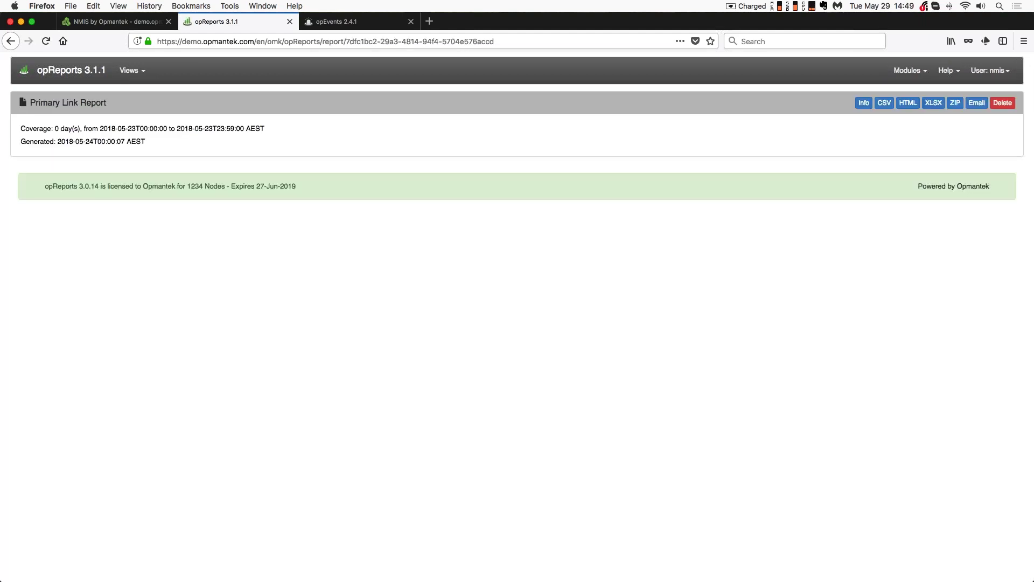
click(11, 41)
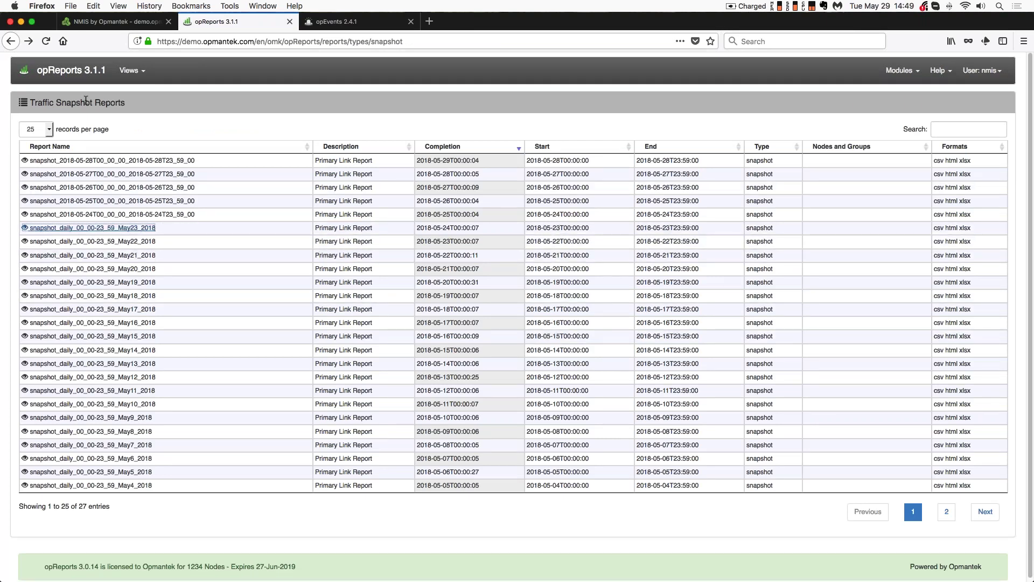
- Open the single saved Traffic Usage report showing the 24 April–1 May Interface Usage table
click(47, 71)
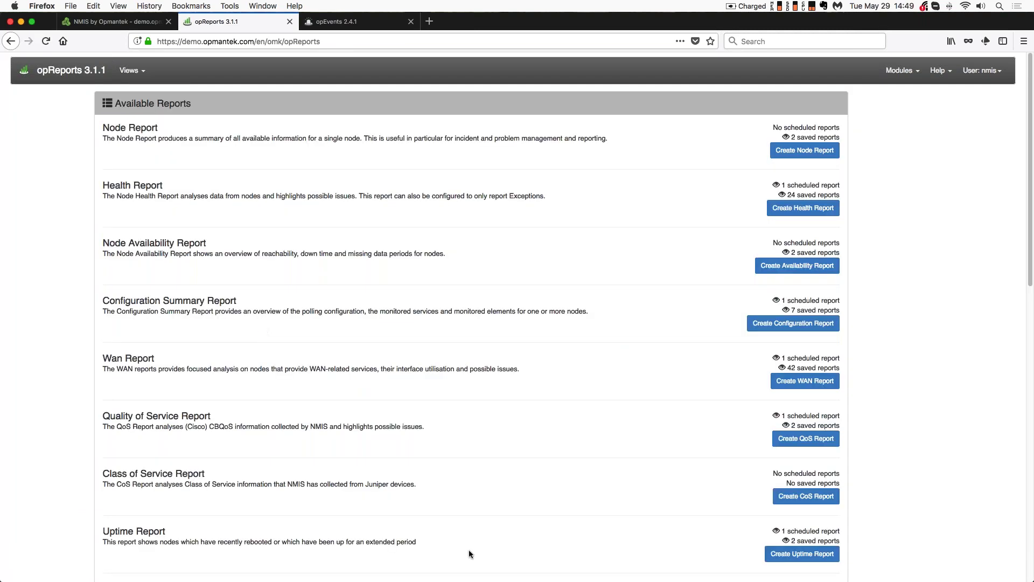
scroll(454, 492, down, 10)
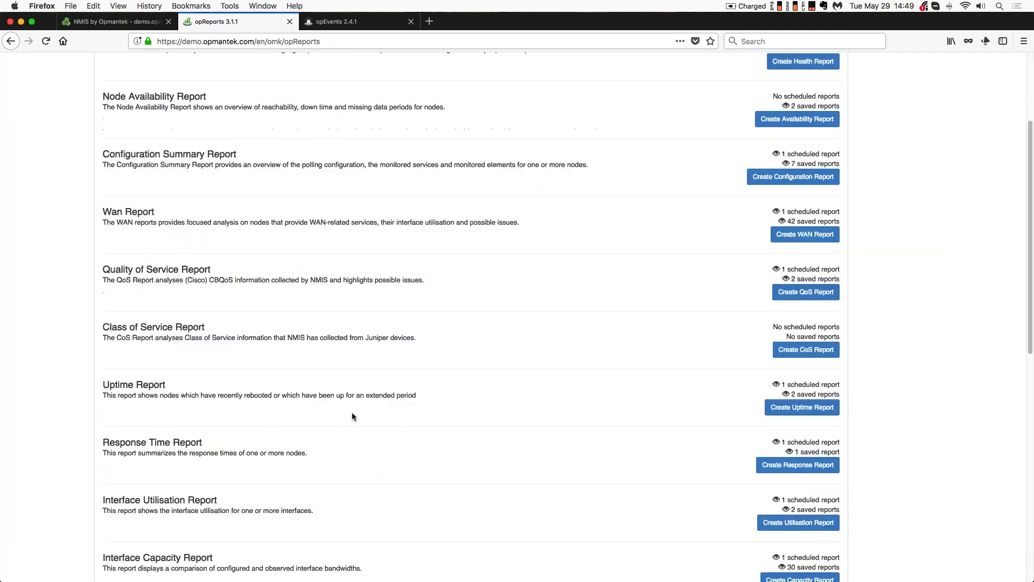
click(817, 366)
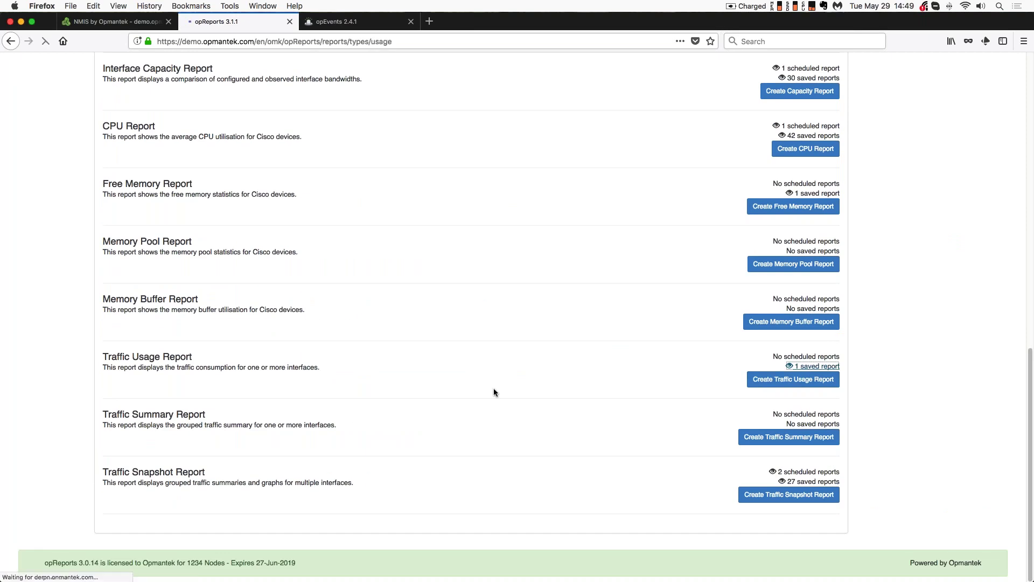
click(106, 161)
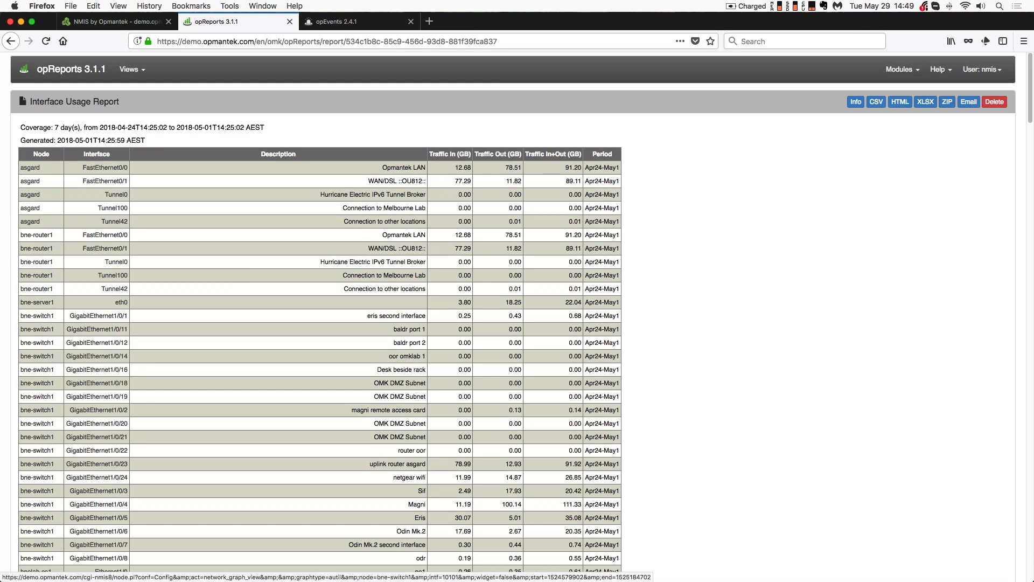
scroll(114, 289, down, 1)
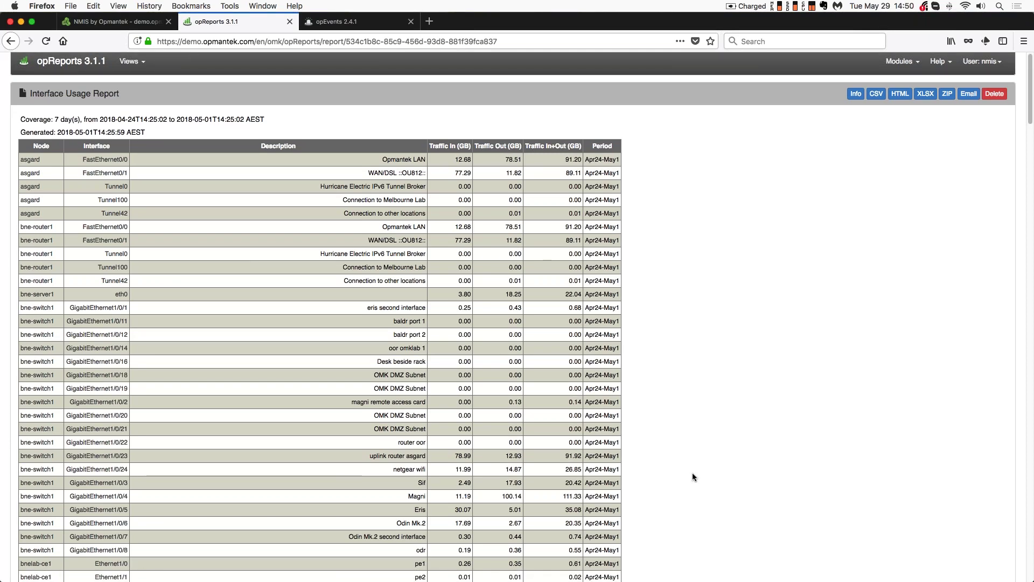
scroll(693, 473, down, 5)
scroll(693, 472, down, 5)
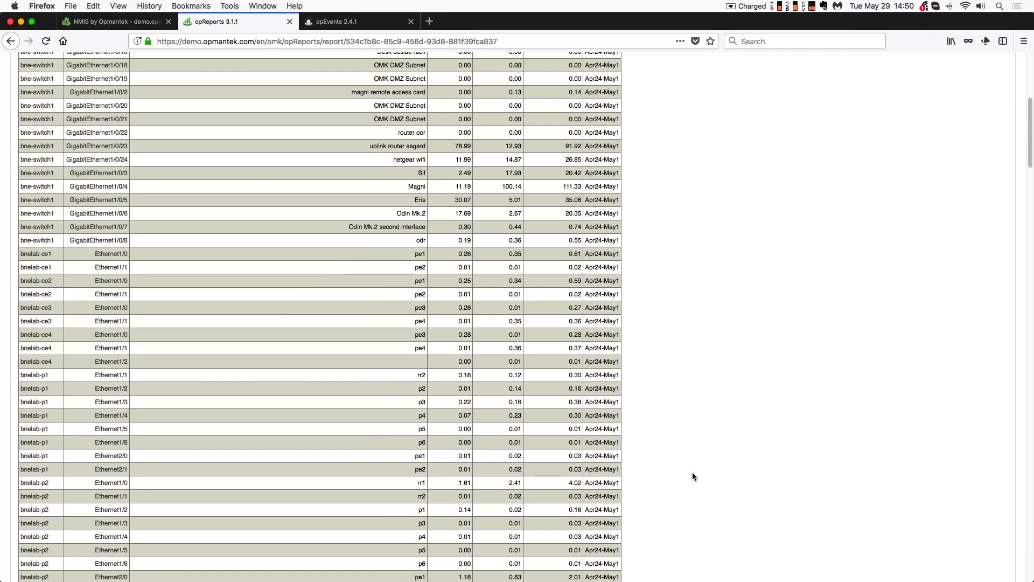
scroll(693, 473, down, 7)
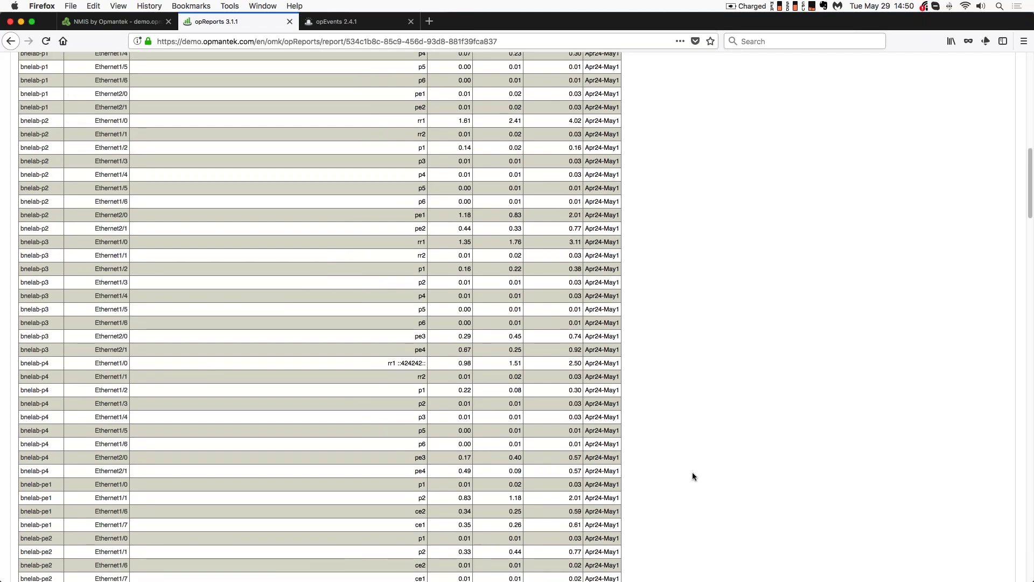
scroll(693, 473, down, 6)
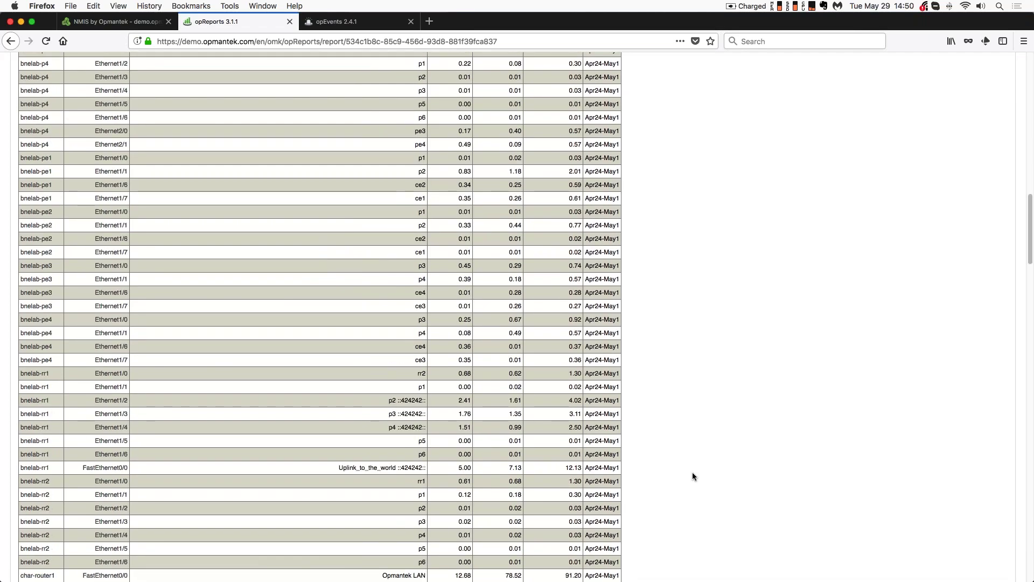
scroll(693, 472, down, 9)
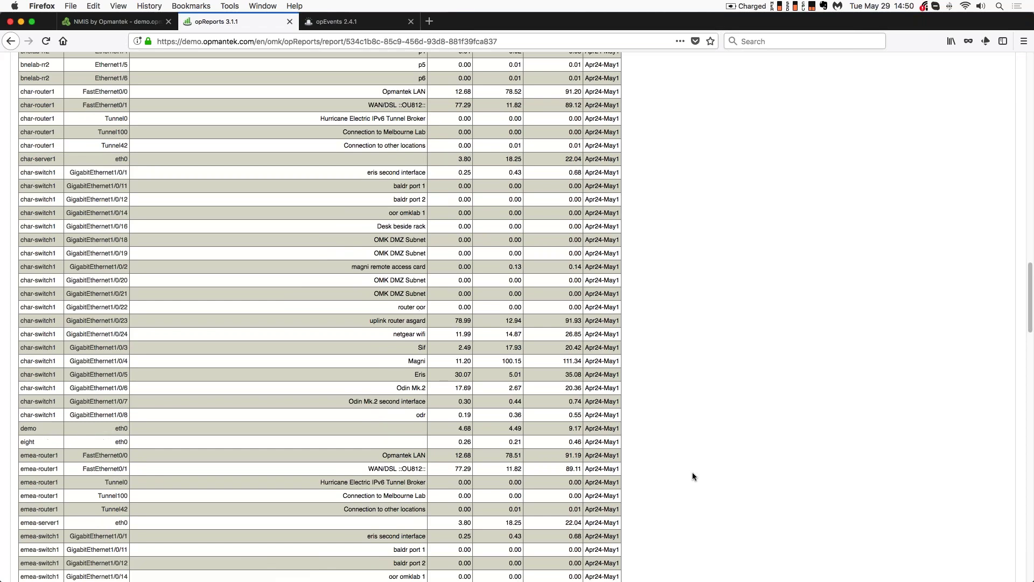
scroll(693, 472, down, 7)
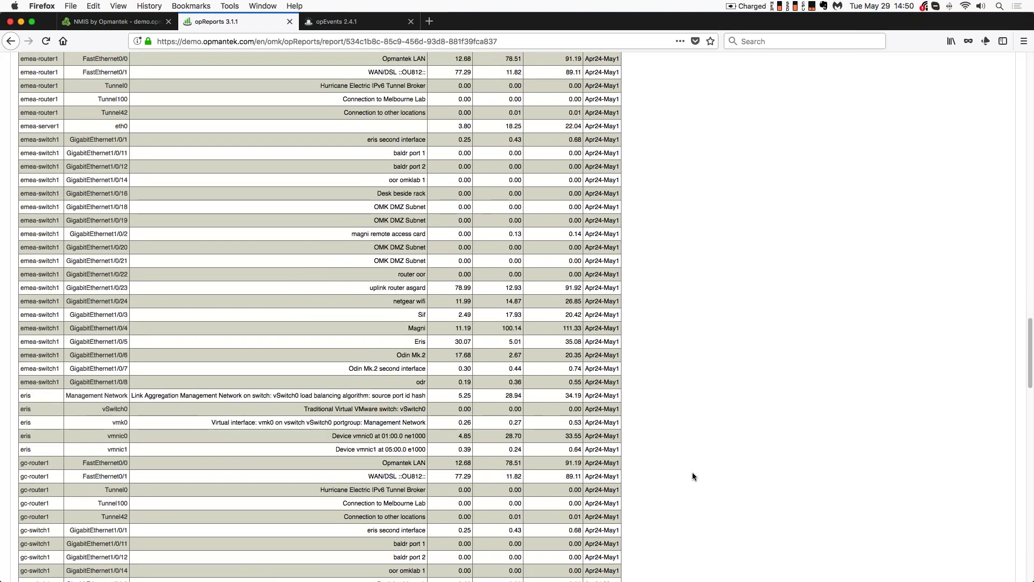
scroll(692, 472, down, 4)
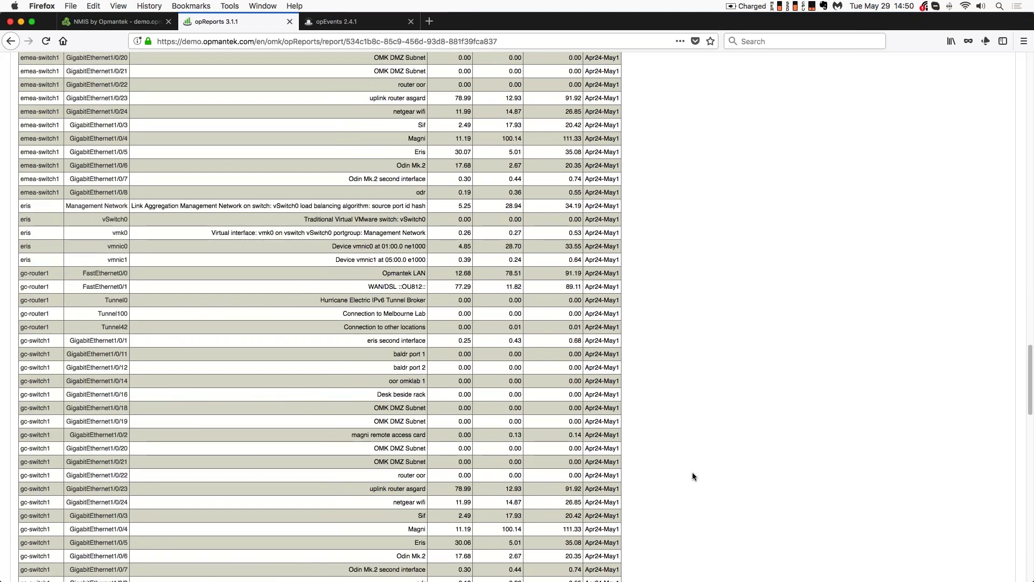
scroll(693, 471, up, 20)
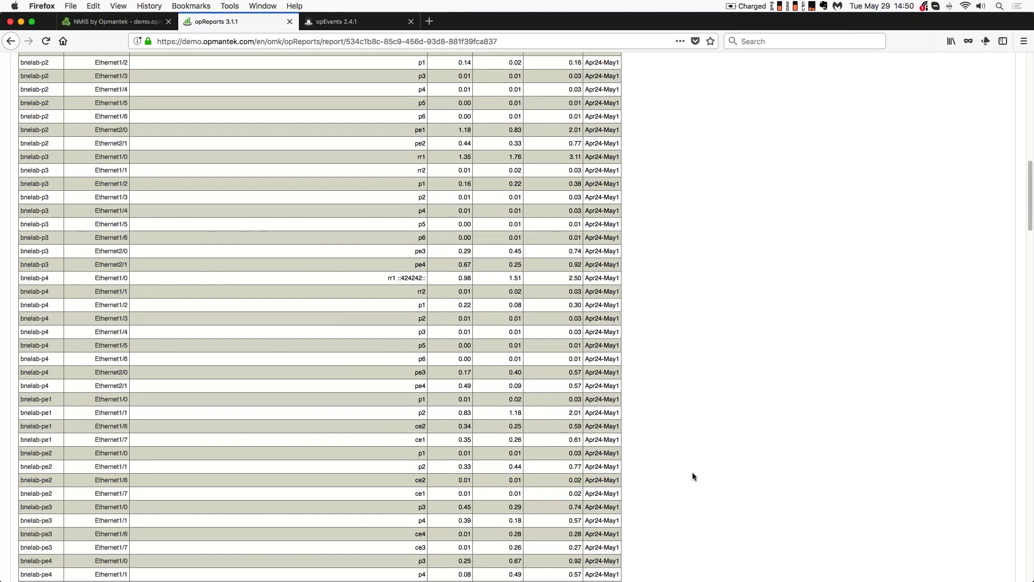
scroll(693, 472, up, 15)
- Return to Available Reports, then switch to PowerPoint's Customizing Reports slide via the Dock
click(66, 76)
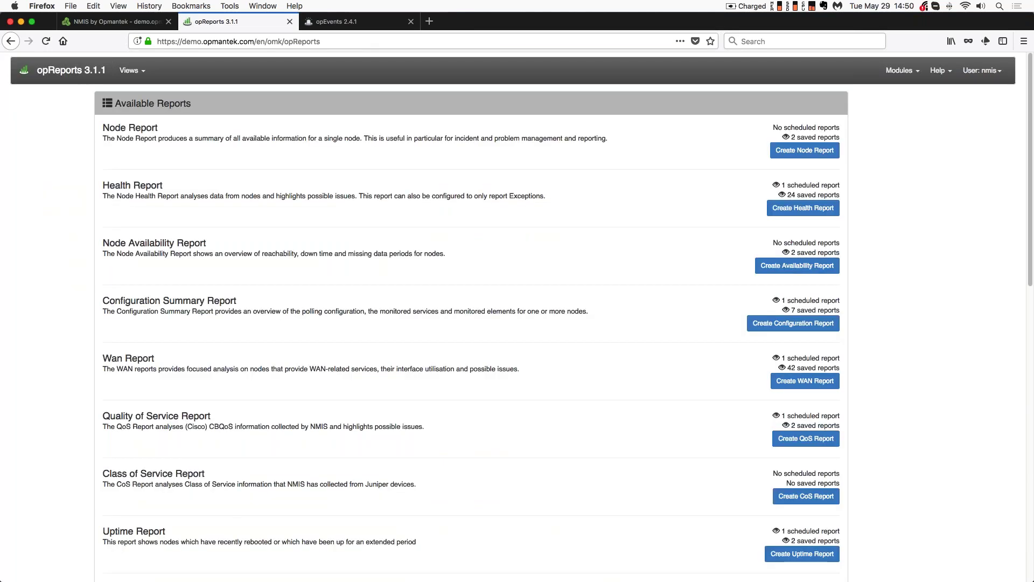
mouse_move(710, 573)
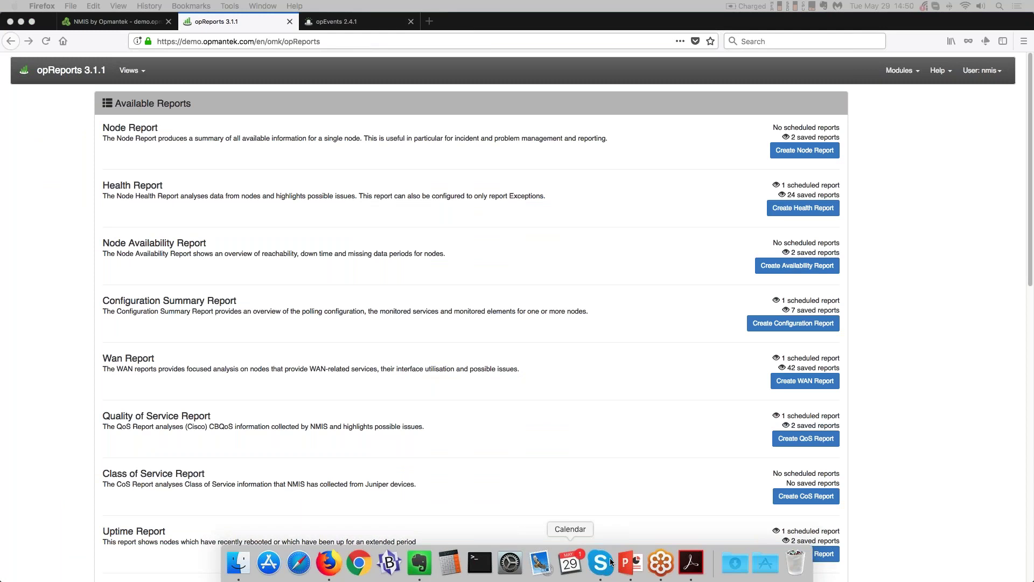
click(667, 570)
click(662, 569)
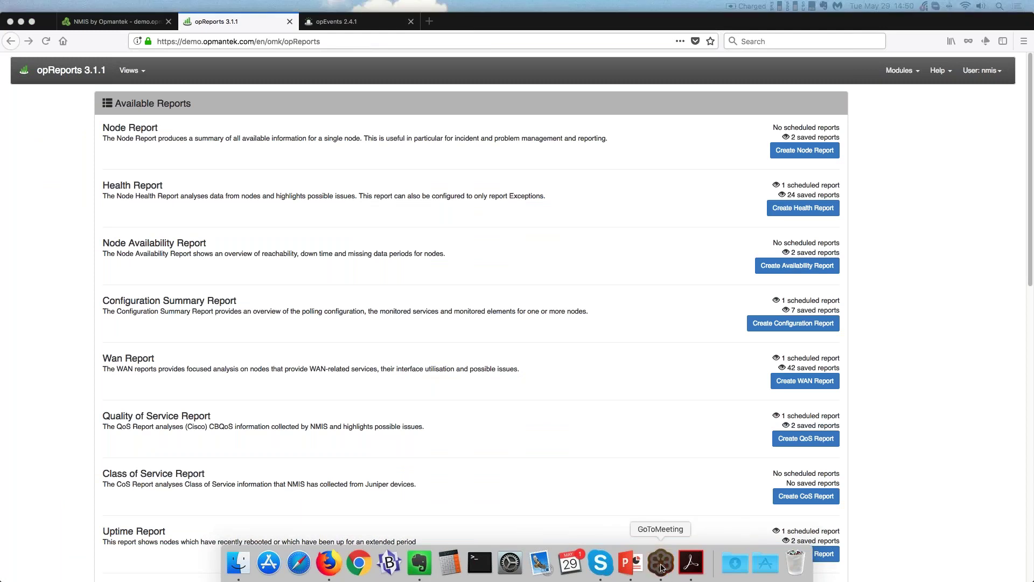
click(631, 563)
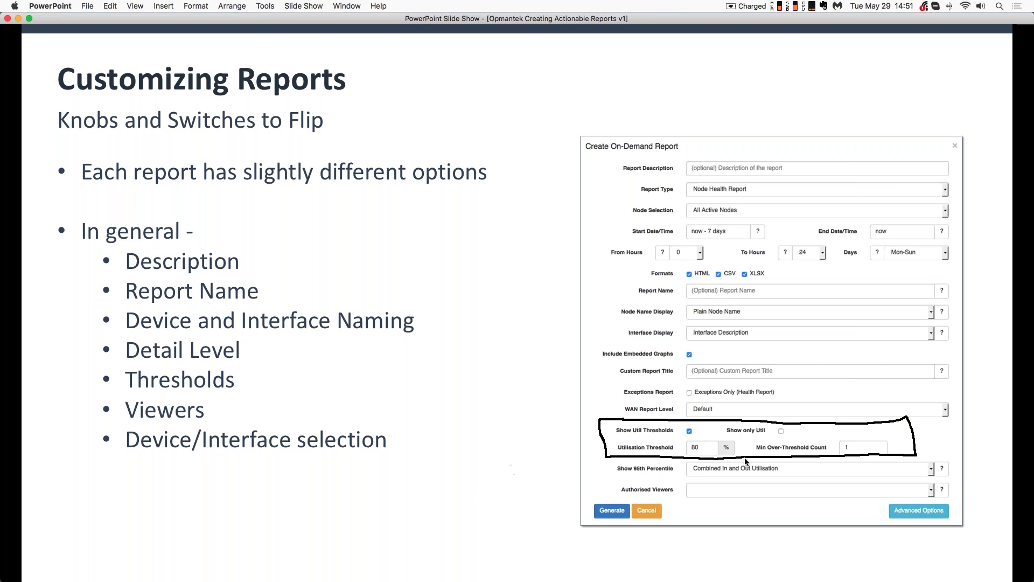
- Ink circles around Show only Util and the 80 Utilisation Threshold, then advance to Bonus Section
mouse_move(722, 432)
mouse_down()
mouse_move(808, 430)
mouse_move(713, 424)
mouse_move(730, 439)
mouse_up()
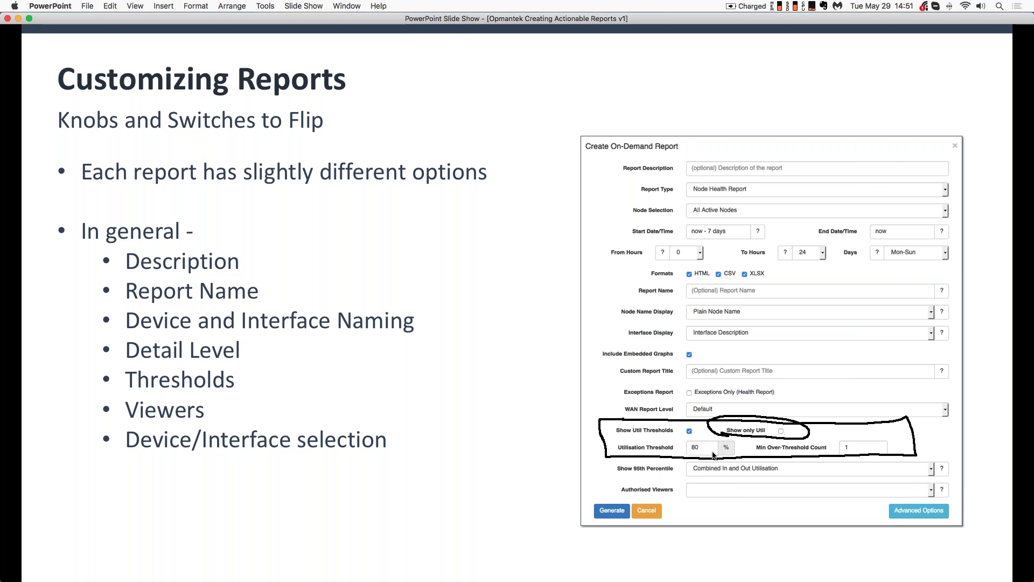
mouse_move(699, 440)
mouse_down()
mouse_move(682, 460)
mouse_move(717, 439)
mouse_move(671, 446)
mouse_up()
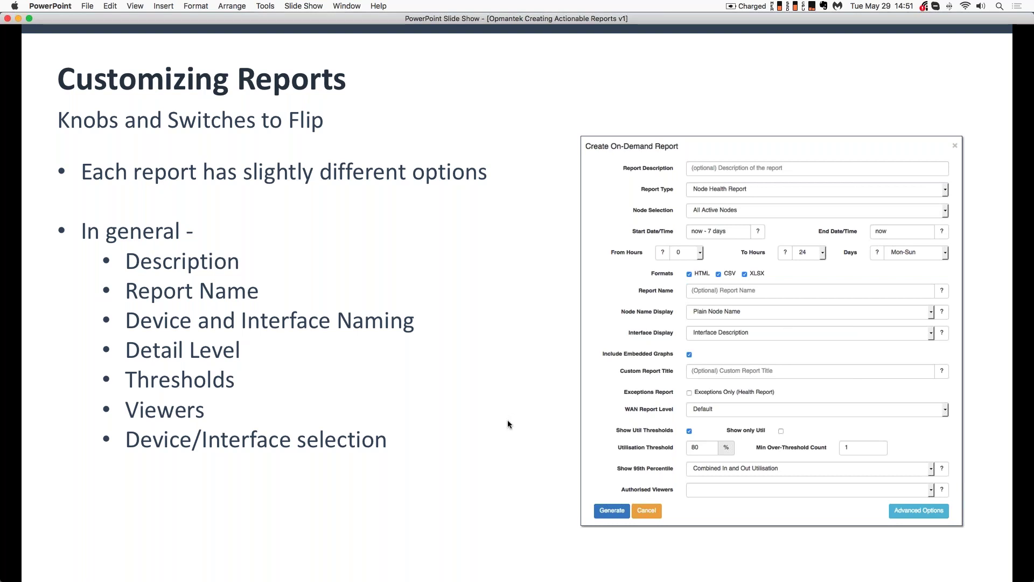
key(Right)
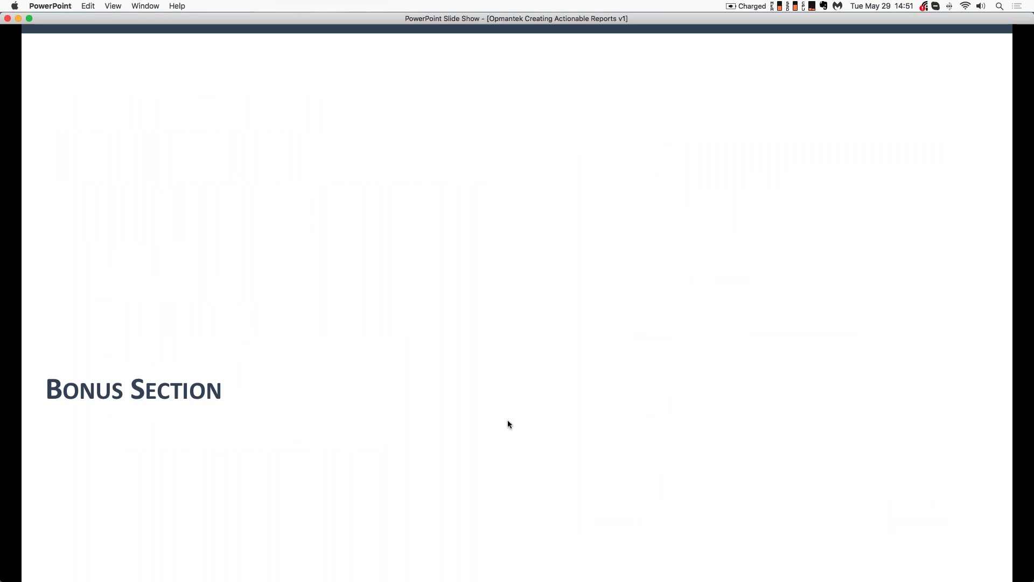